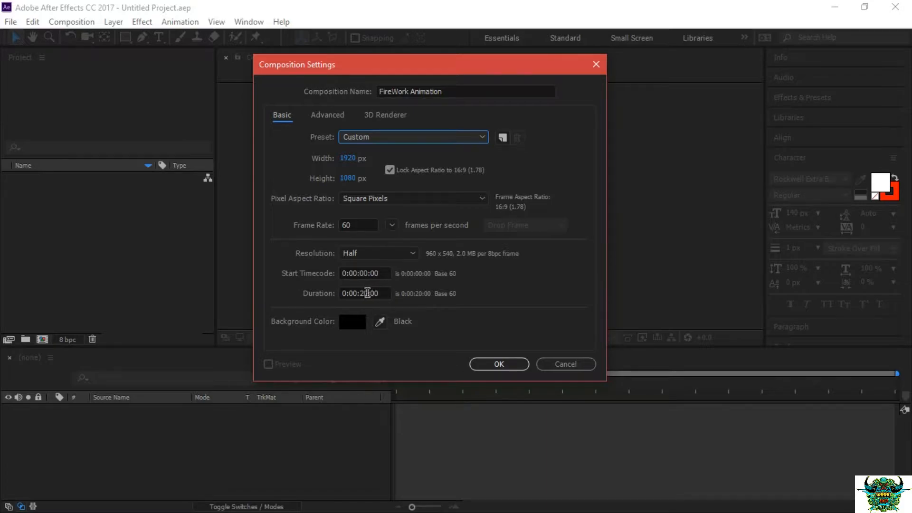
Create the FireWork Animation composition with the settings already entered.
click(502, 363)
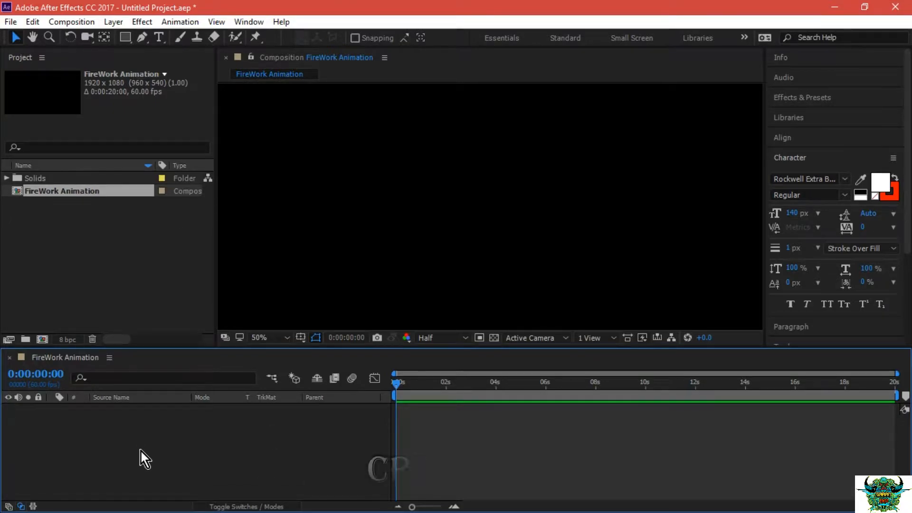
Start a new solid layer in the FireWork Animation composition and name it Sky_background.
right_click(141, 451)
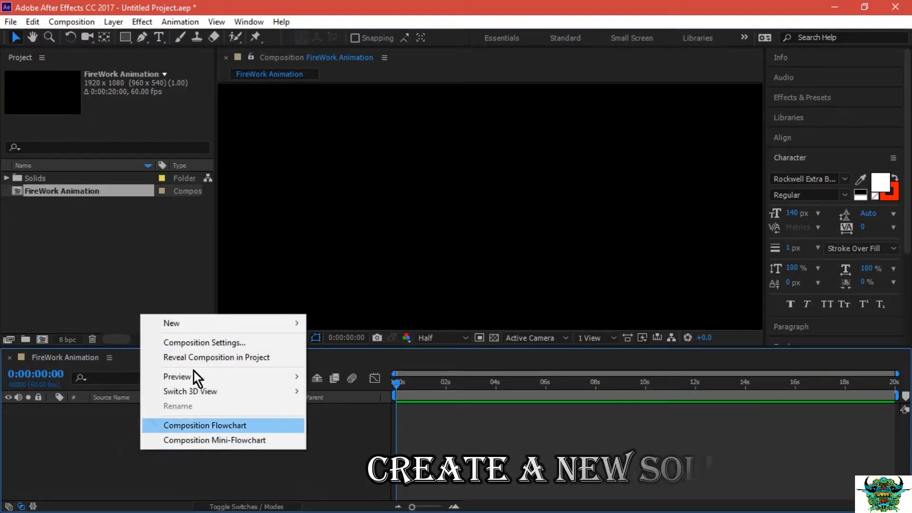
mouse_move(183, 326)
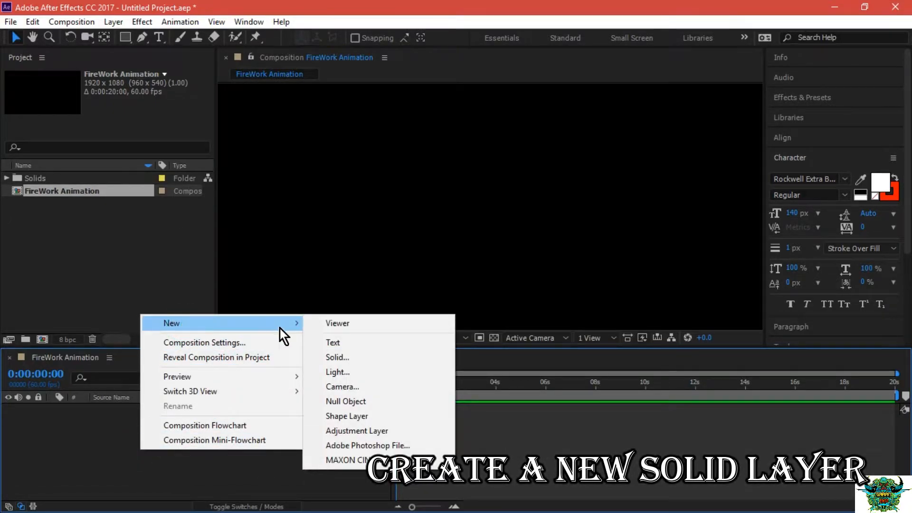
click(330, 357)
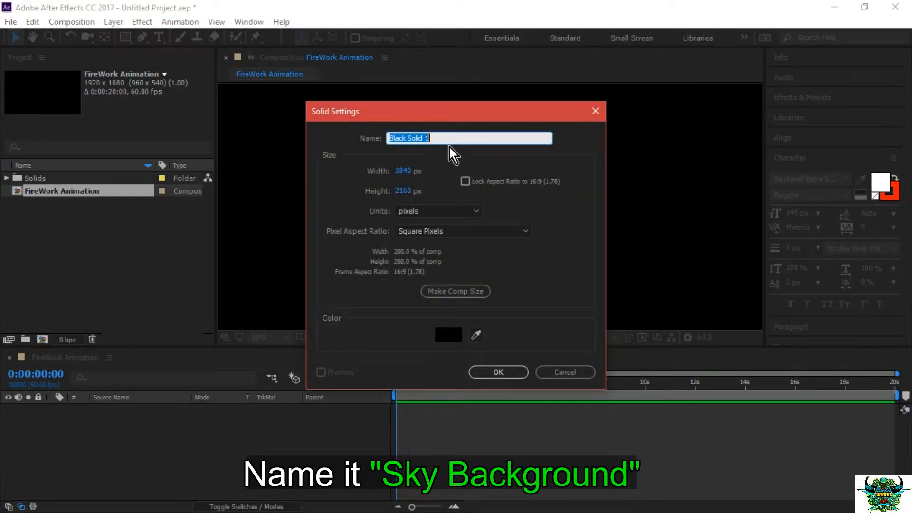
text(Sk)
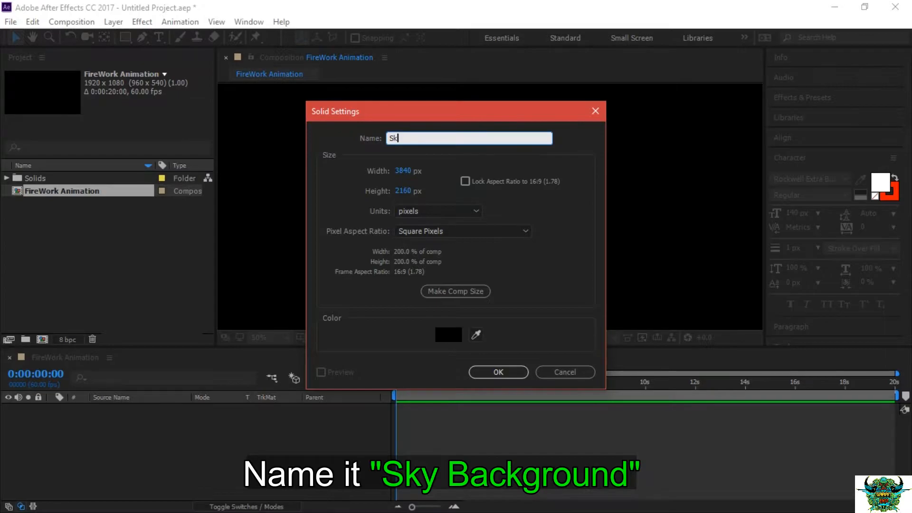
text(y_)
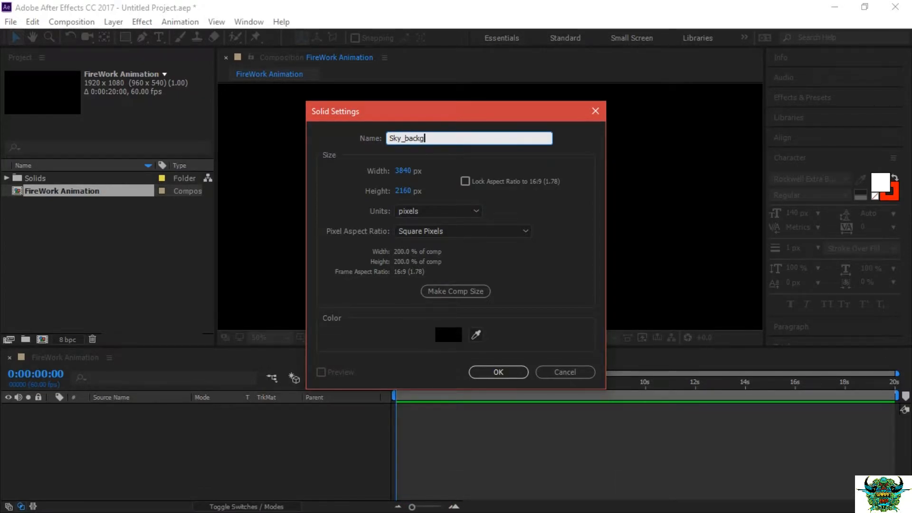
text( background)
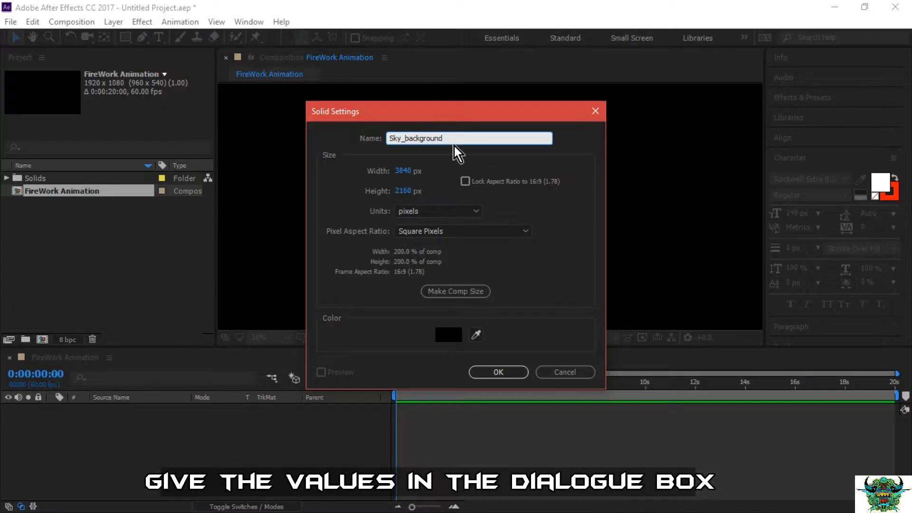
Set the new solid's width to 1920*2 px and open its height for editing.
click(410, 171)
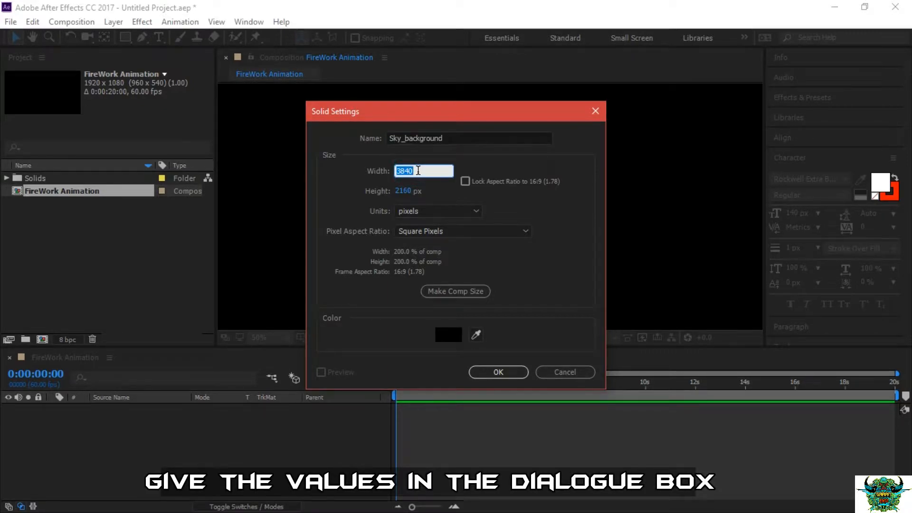
text(1920*2)
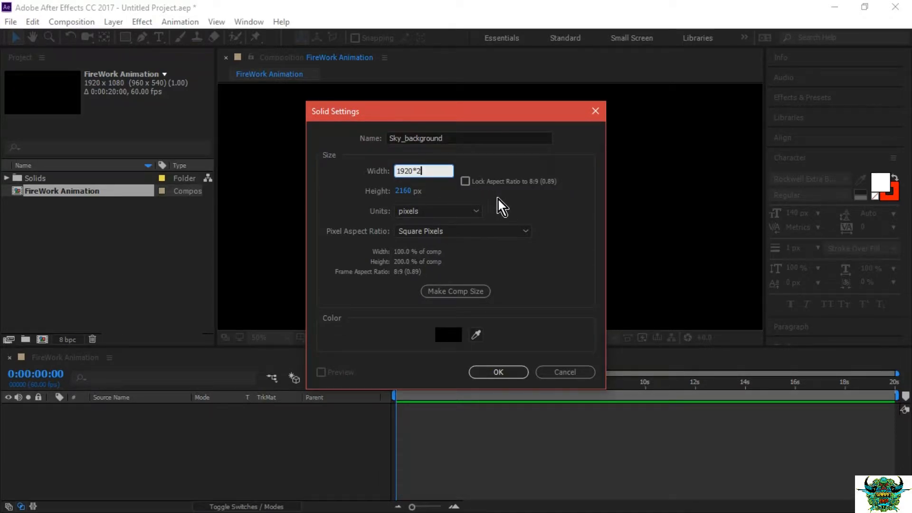
click(404, 190)
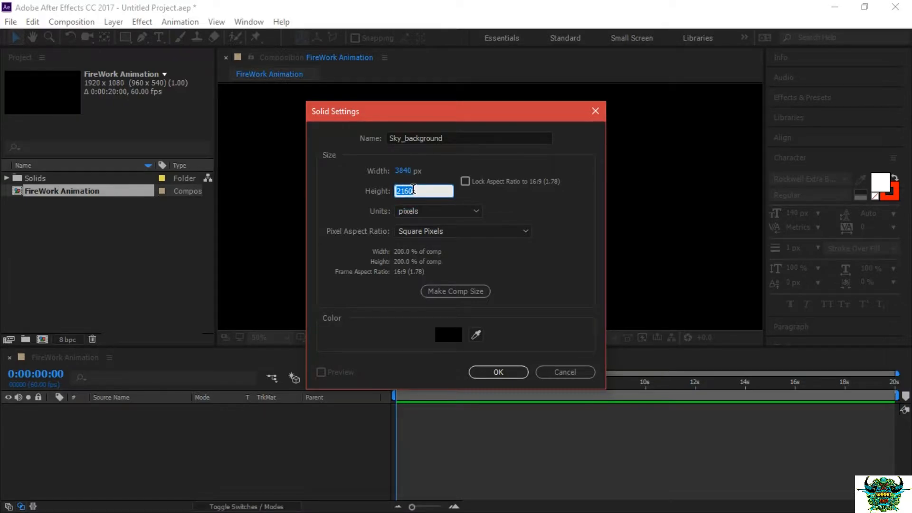
click(509, 202)
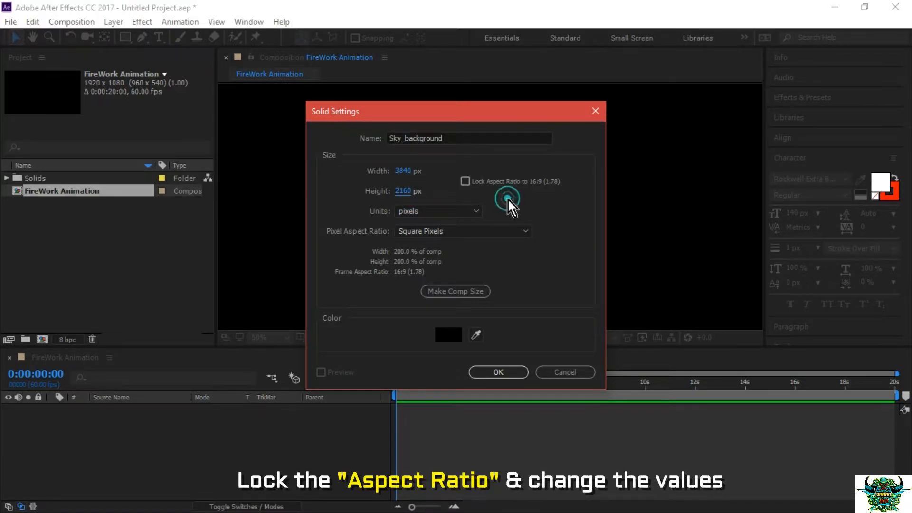
Lock the solid's aspect ratio to 16:9 and set its width to 1920*2 px.
click(465, 182)
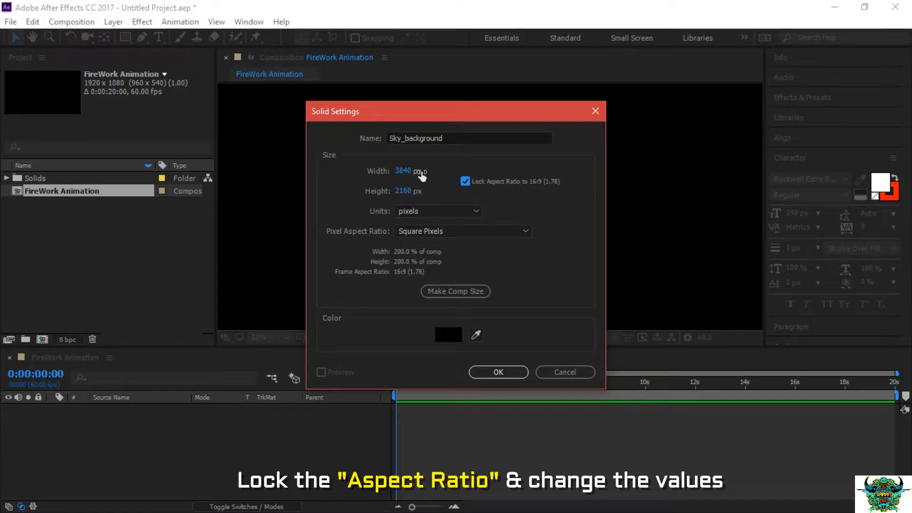
click(409, 170)
text(10)
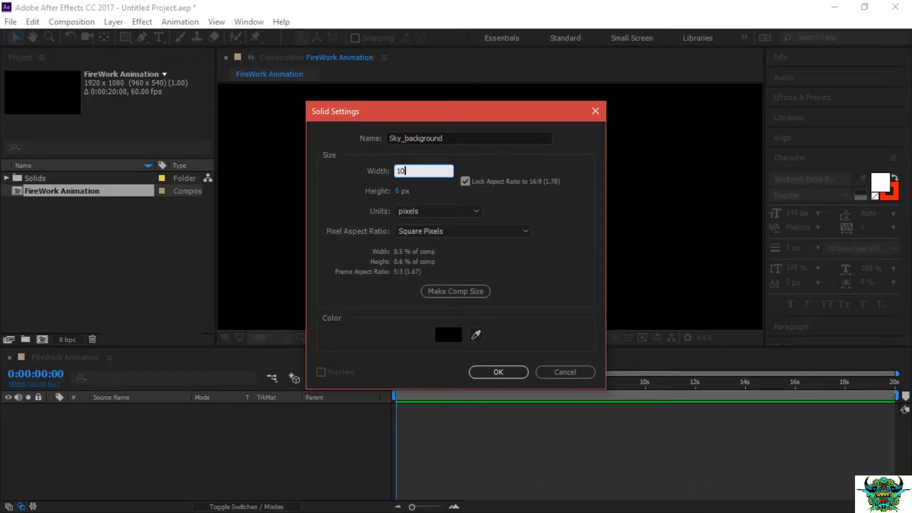
key(BackSpace)
text(920)
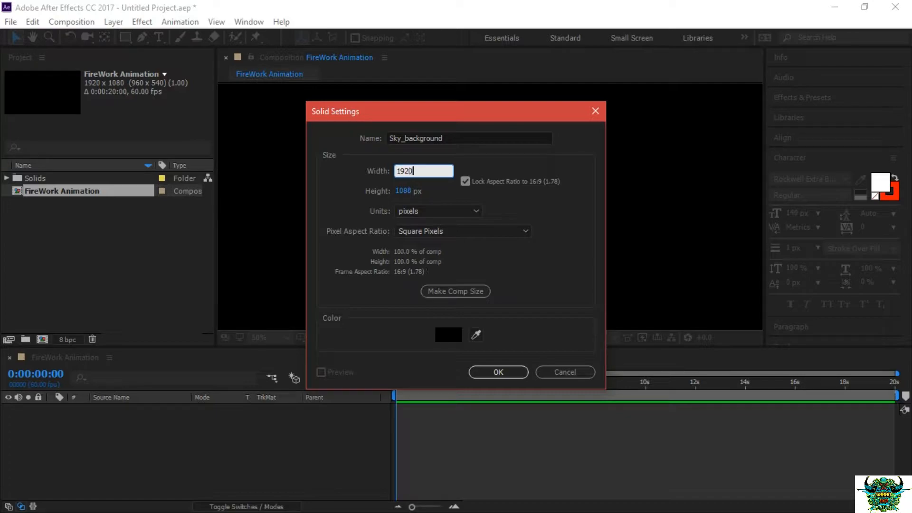
text(*2)
click(491, 204)
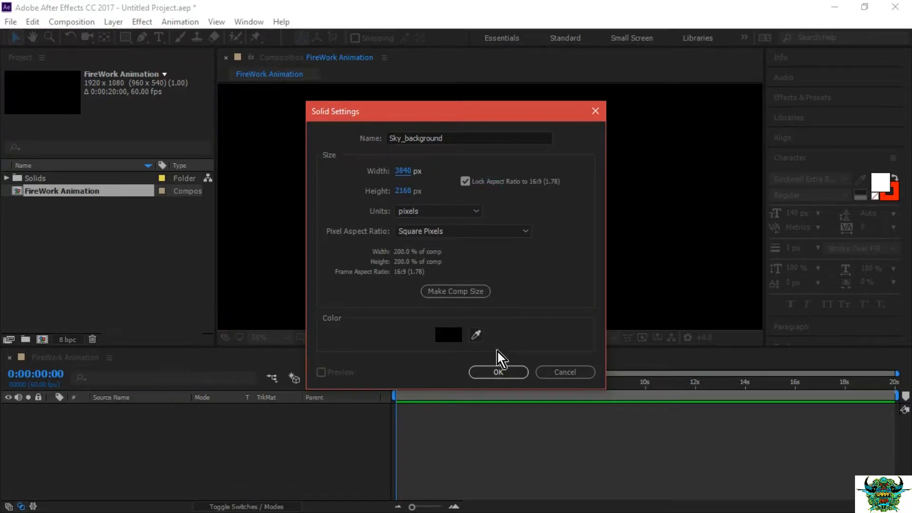
Choose white as the solid's color and create the Sky_background layer.
click(446, 335)
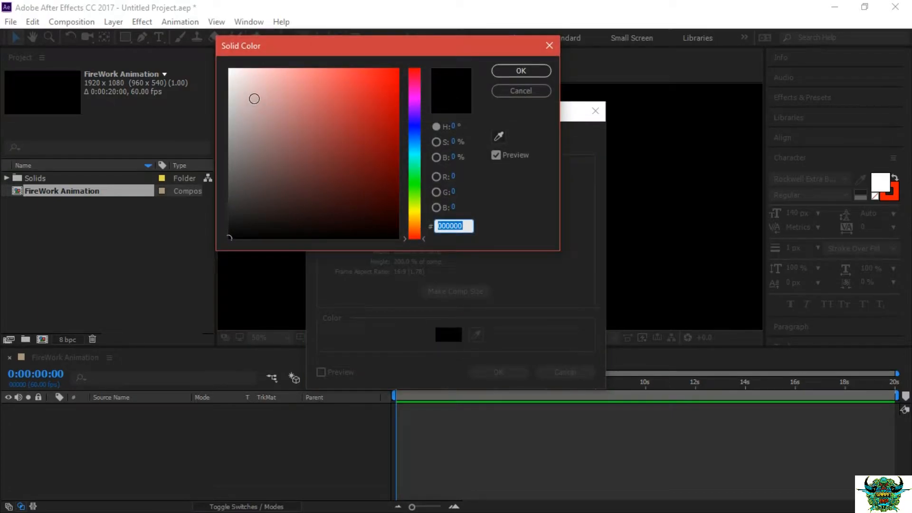
click(229, 70)
click(509, 73)
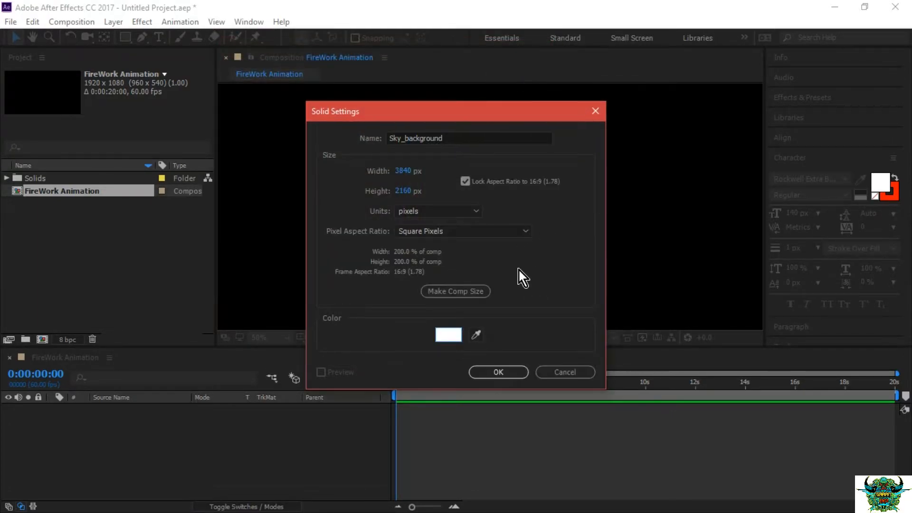
click(497, 372)
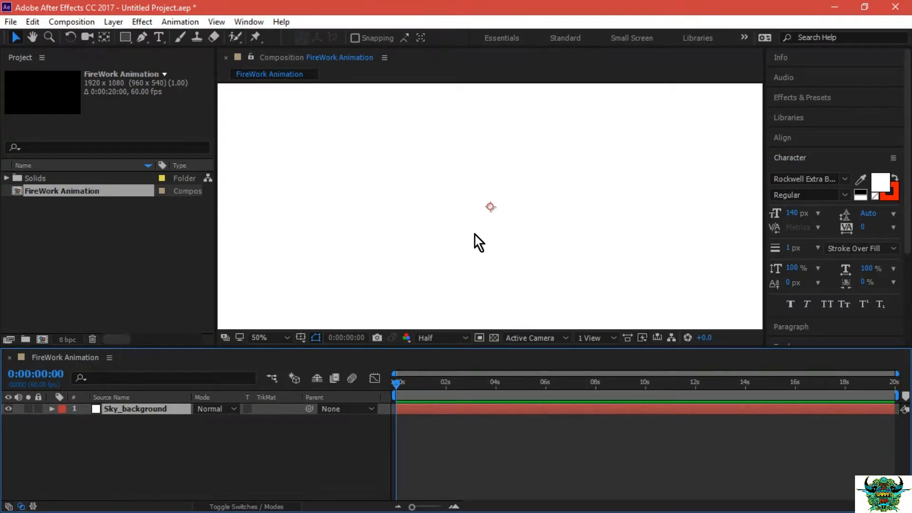
Find the CC Star Burst effect by searching for "cc star" and apply it to the Sky_background layer.
click(800, 98)
click(801, 116)
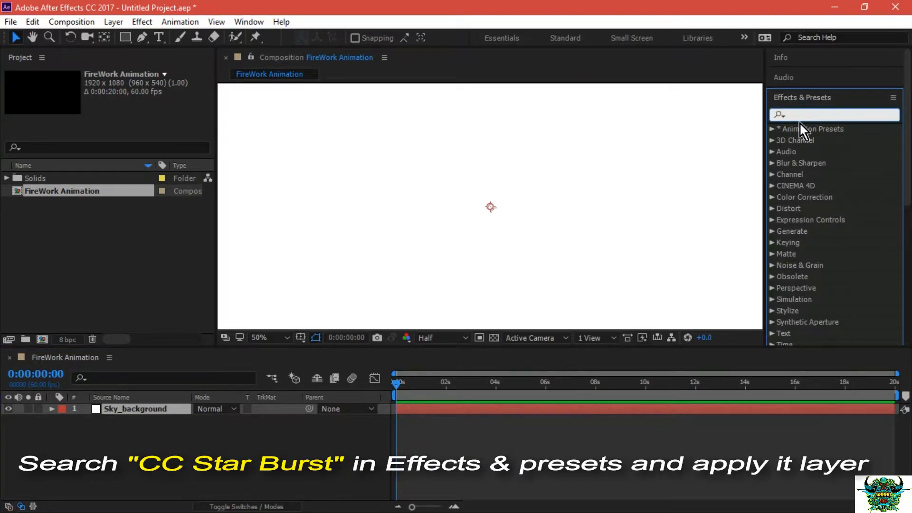
text(cc)
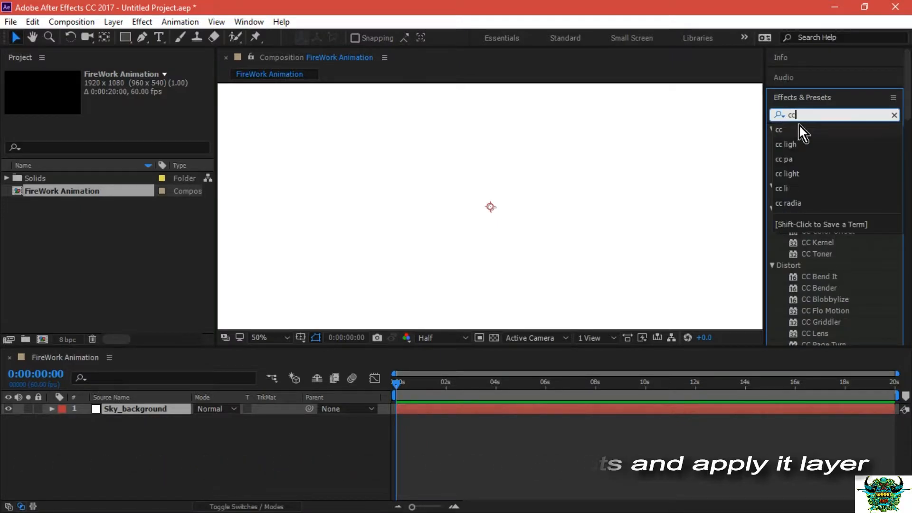
text( star)
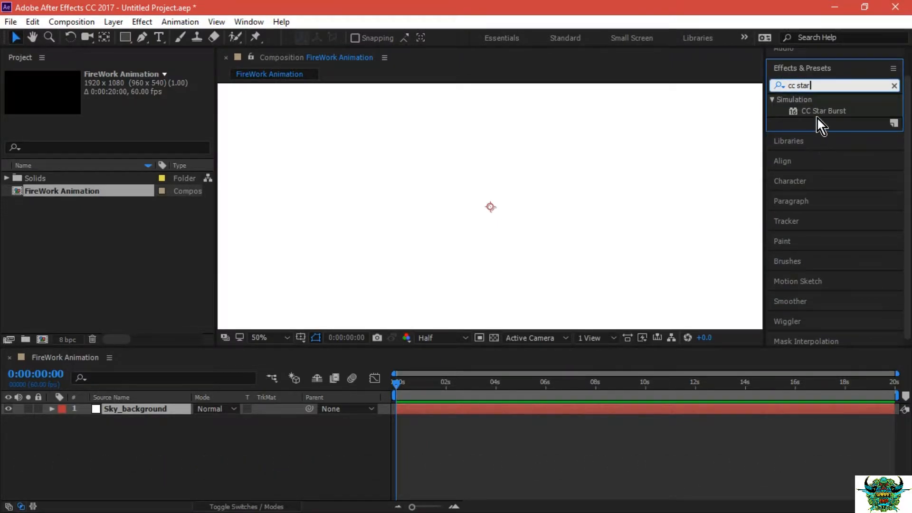
click(819, 116)
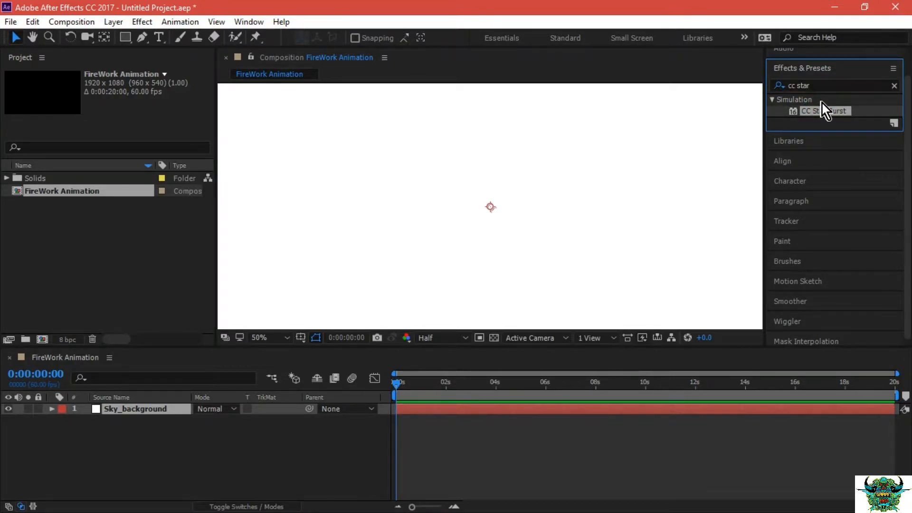
drag(831, 107, 161, 409)
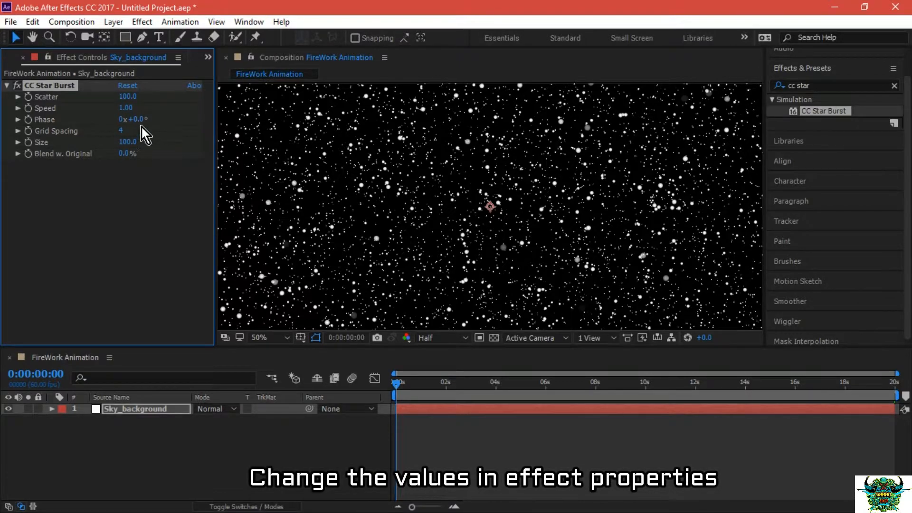
Set the CC Star Burst effect's Speed to 0.01 and its Size to 40.
click(126, 108)
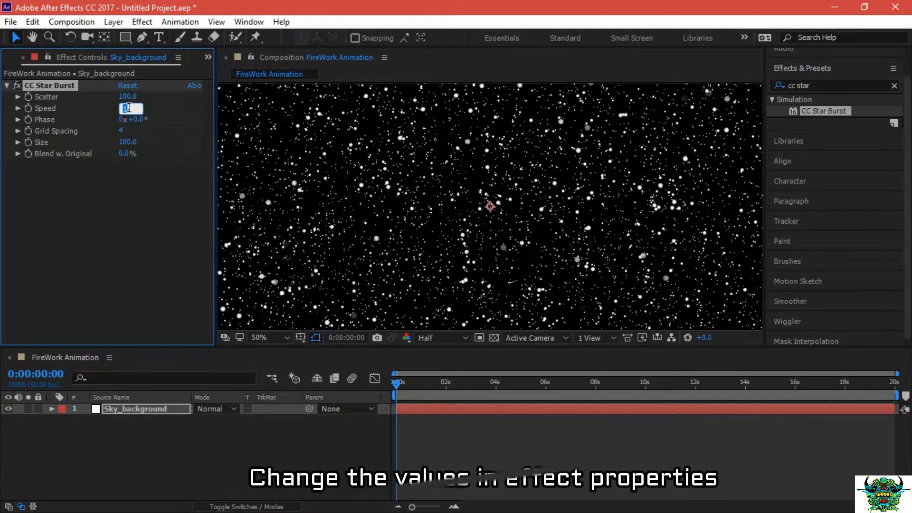
text(0.01)
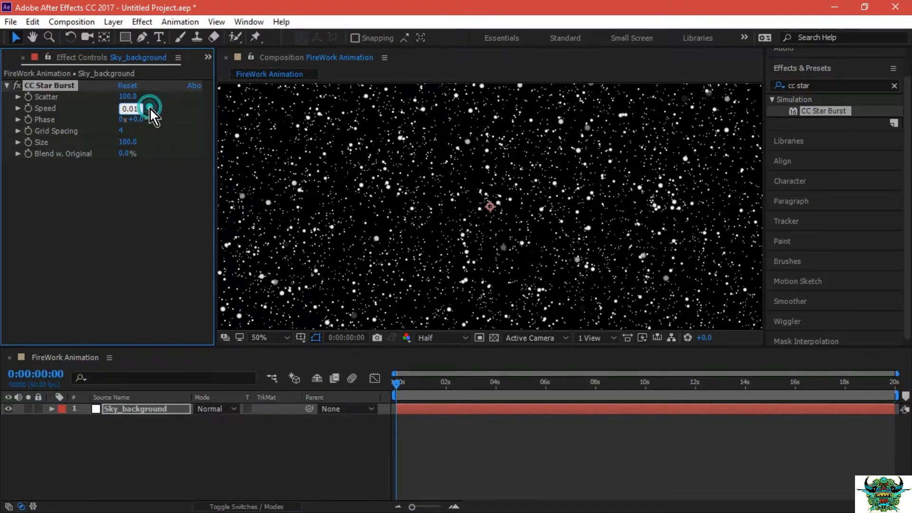
key(Return)
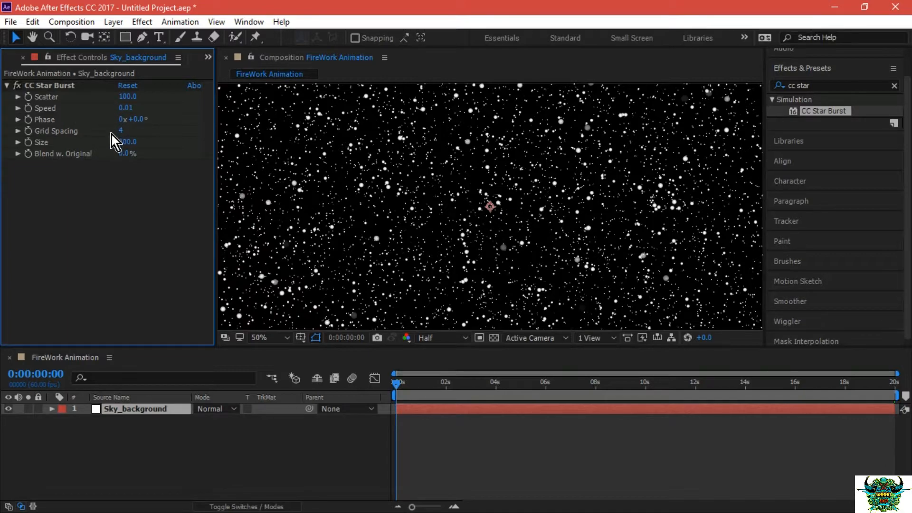
click(128, 141)
text(40)
key(Return)
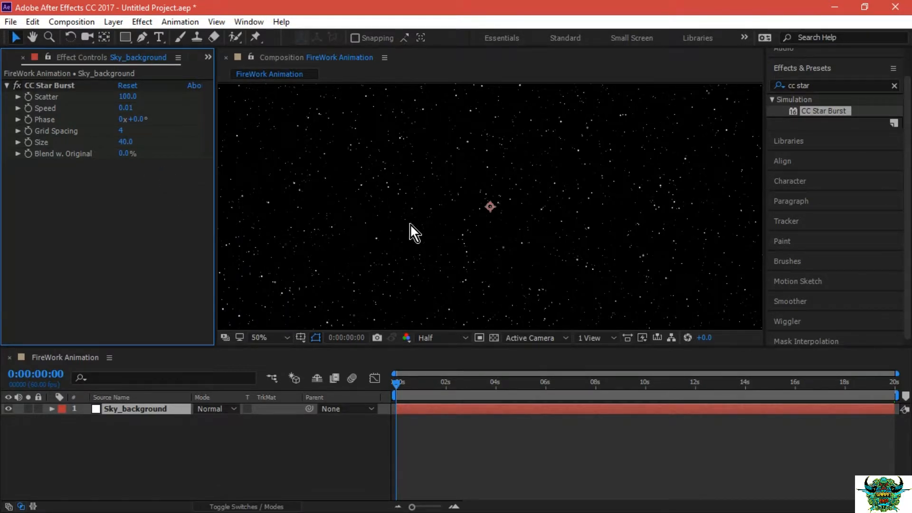
Set a Rotation keyframe on the Sky_background layer at the composition's end, and replace it with one near the start at 0:00:00:03.
mouse_move(401, 383)
mouse_down()
mouse_move(524, 392)
mouse_move(383, 379)
mouse_up()
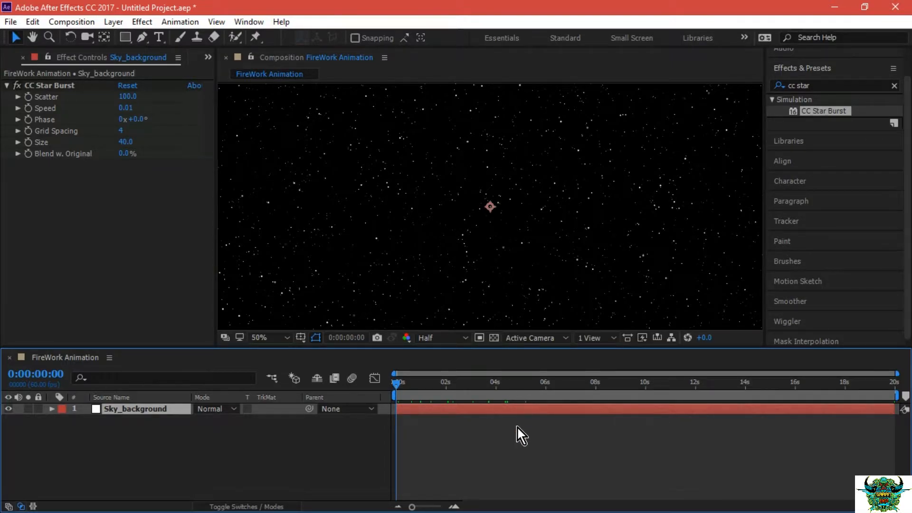
click(397, 385)
click(163, 408)
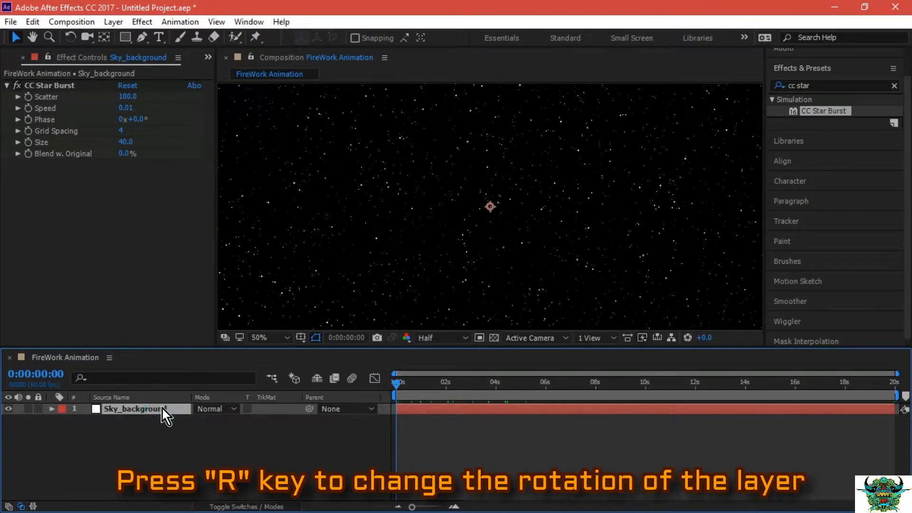
key(r)
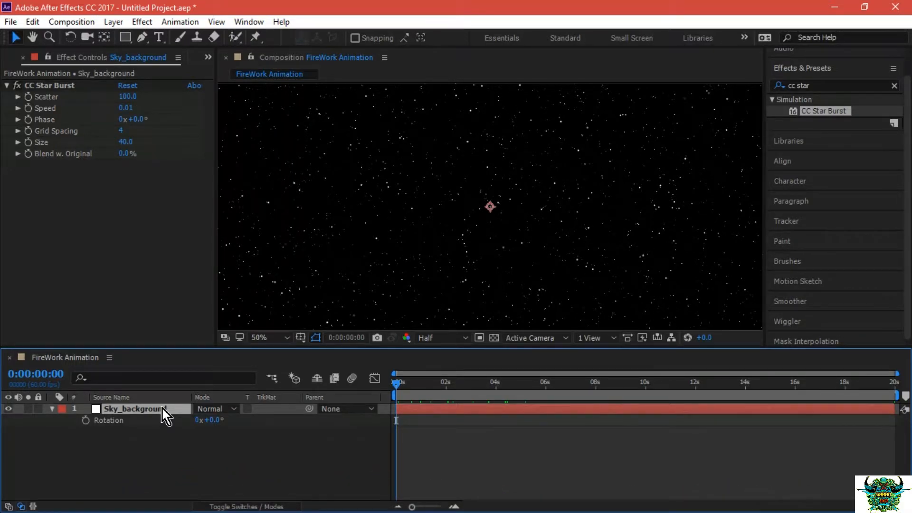
key(End)
click(85, 420)
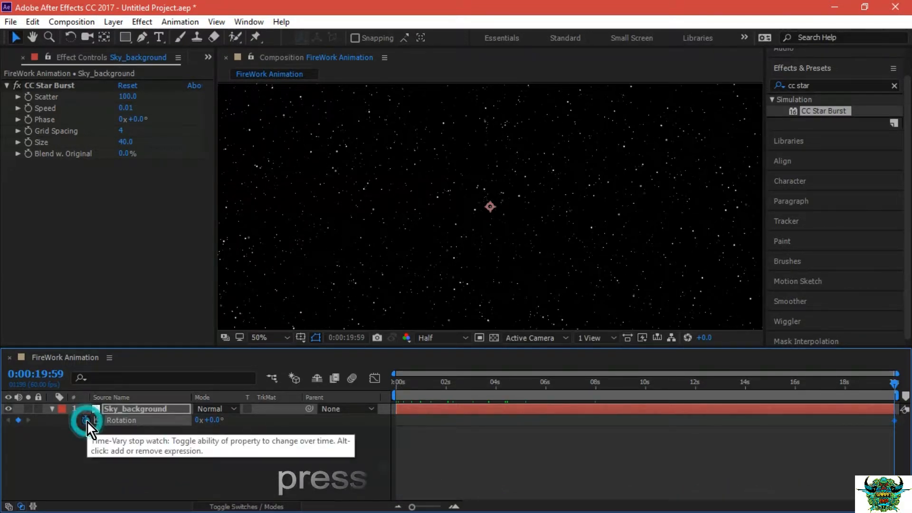
click(398, 384)
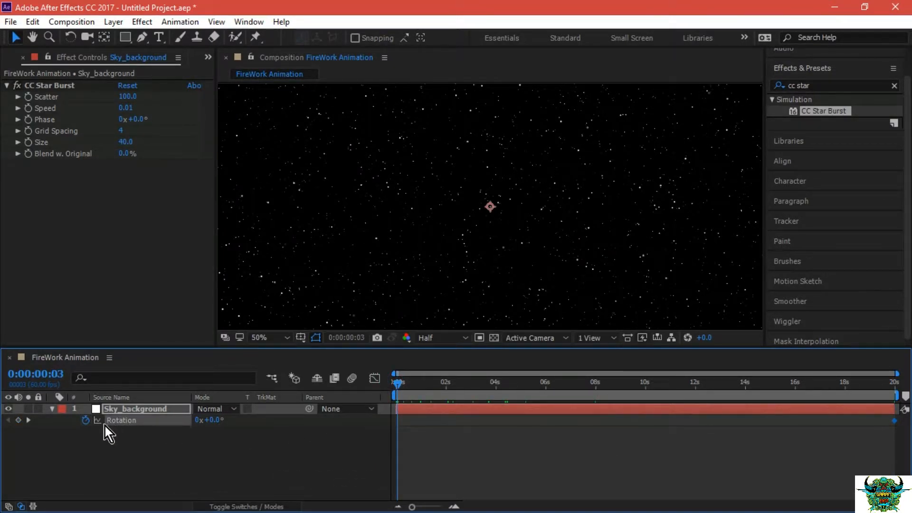
click(86, 419)
Set the Sky_background layer's Rotation to -45° at the end of the composition, at 0:00:19:59.
drag(398, 386, 911, 383)
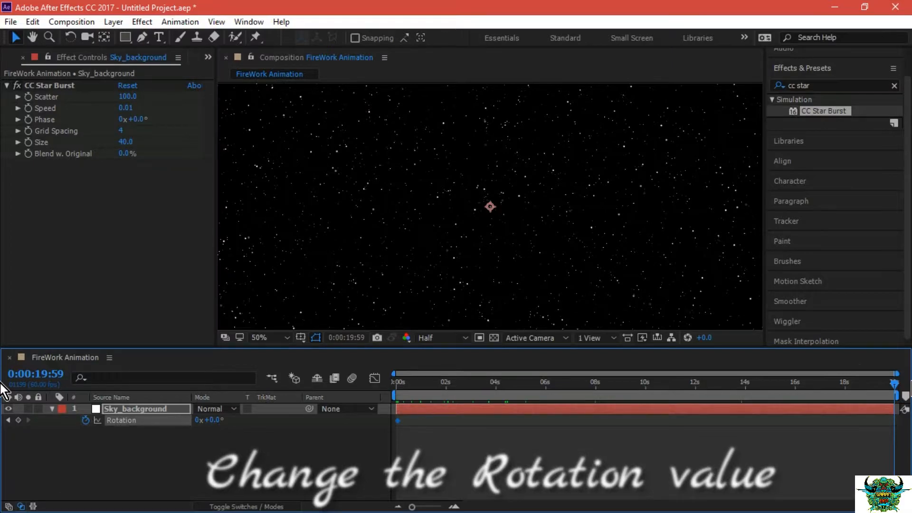
click(212, 421)
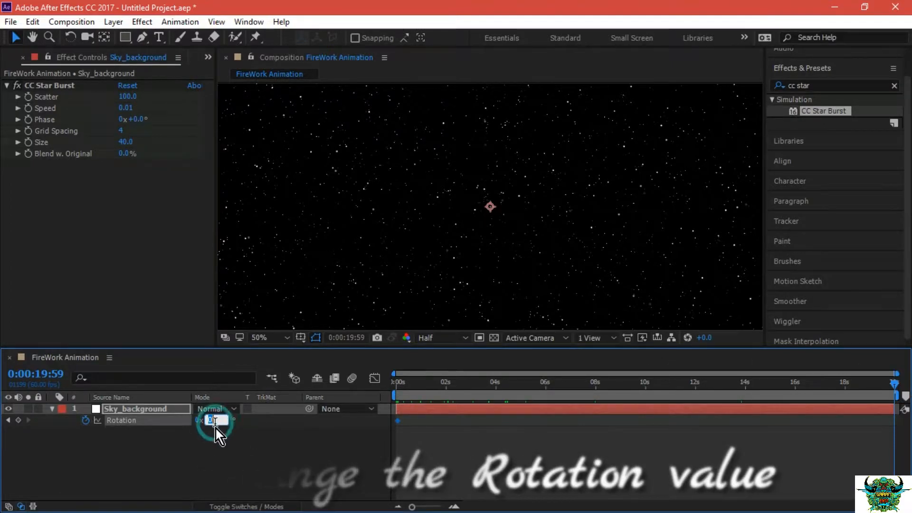
text(-45)
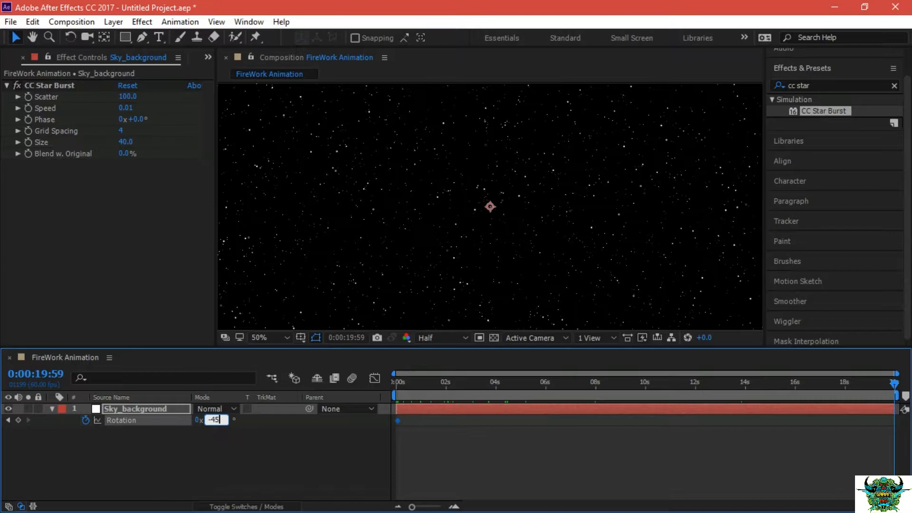
click(229, 443)
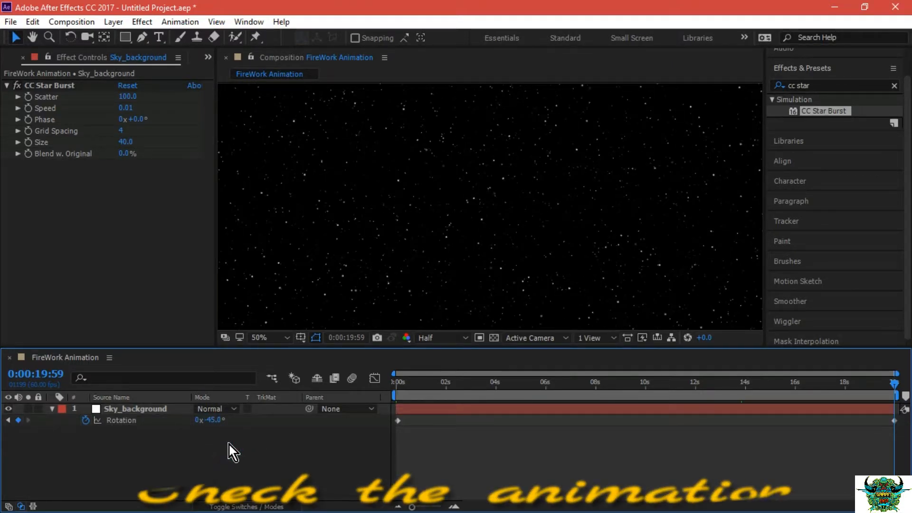
Preview the star rotation by scrubbing through the timeline, and return to the first frame.
click(398, 386)
drag(398, 383, 871, 387)
key(Home)
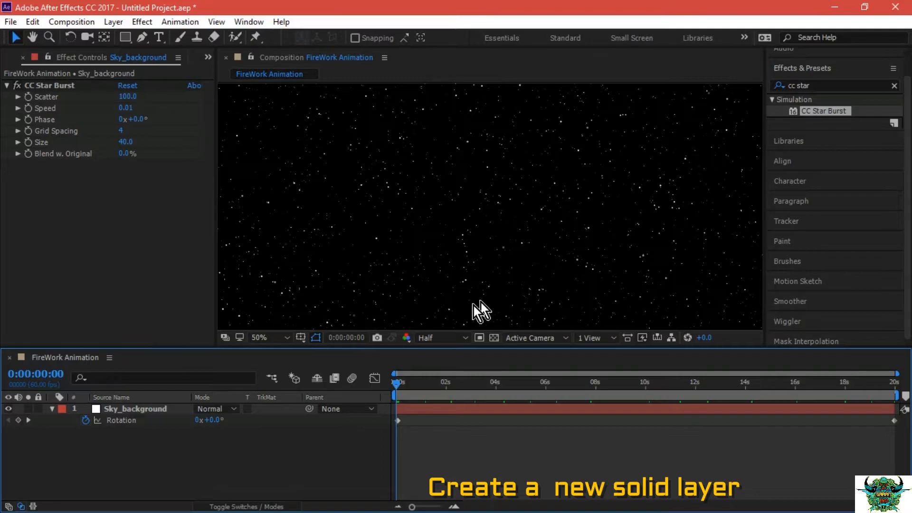
Create a white 3840 x 2160 px solid layer named Sky and place it below the Sky_background layer.
click(218, 449)
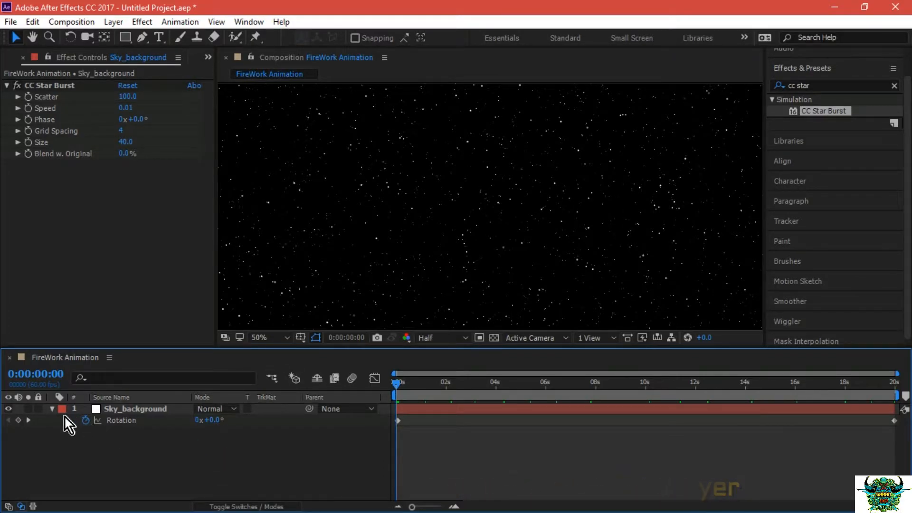
click(53, 411)
right_click(134, 447)
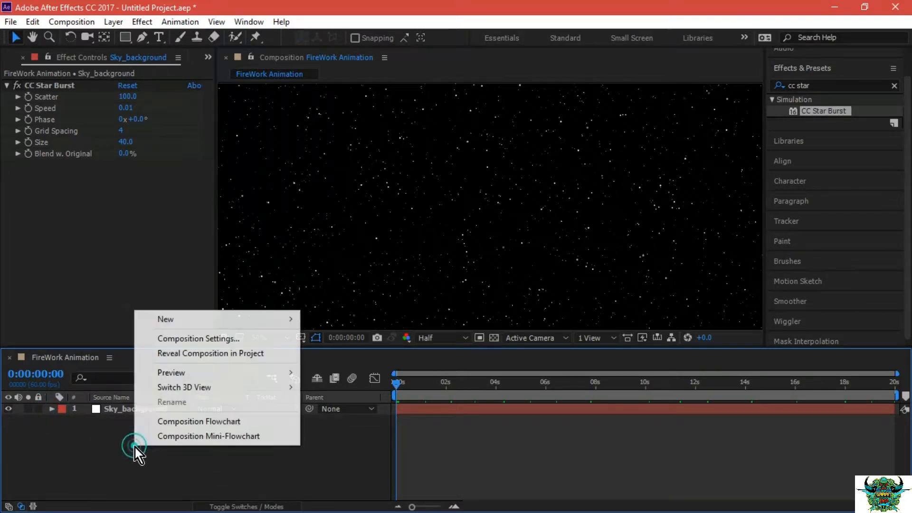
mouse_move(214, 322)
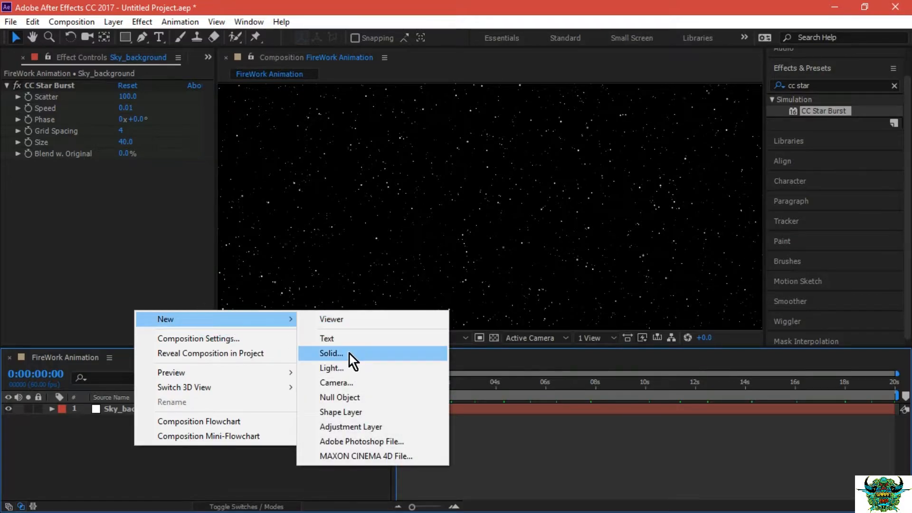
click(348, 352)
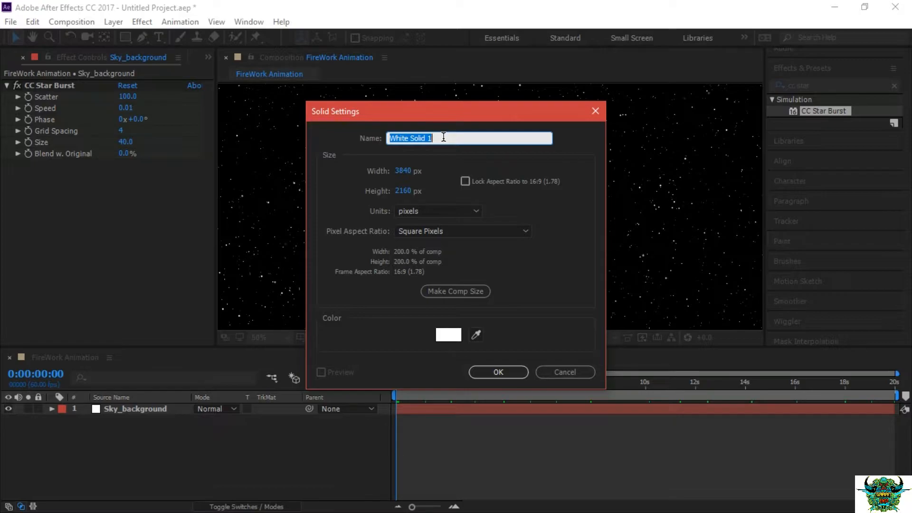
text(Sky)
click(494, 374)
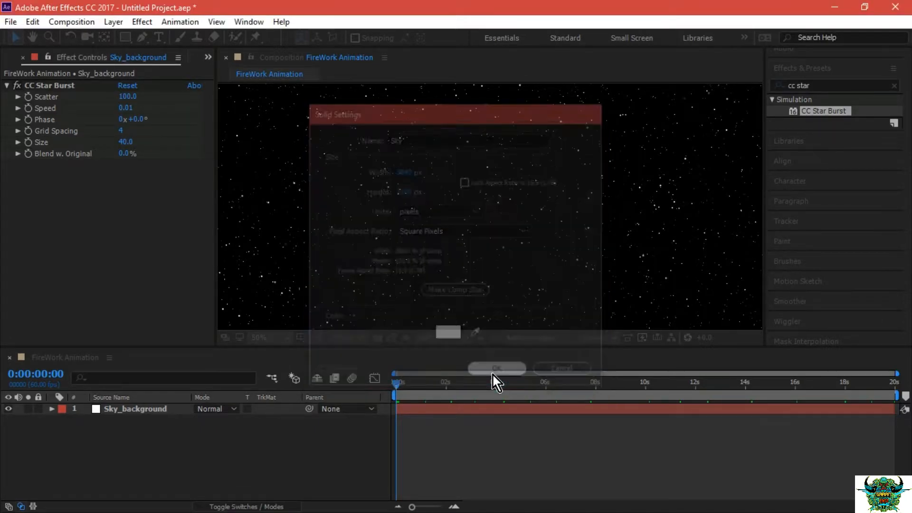
drag(128, 409, 133, 438)
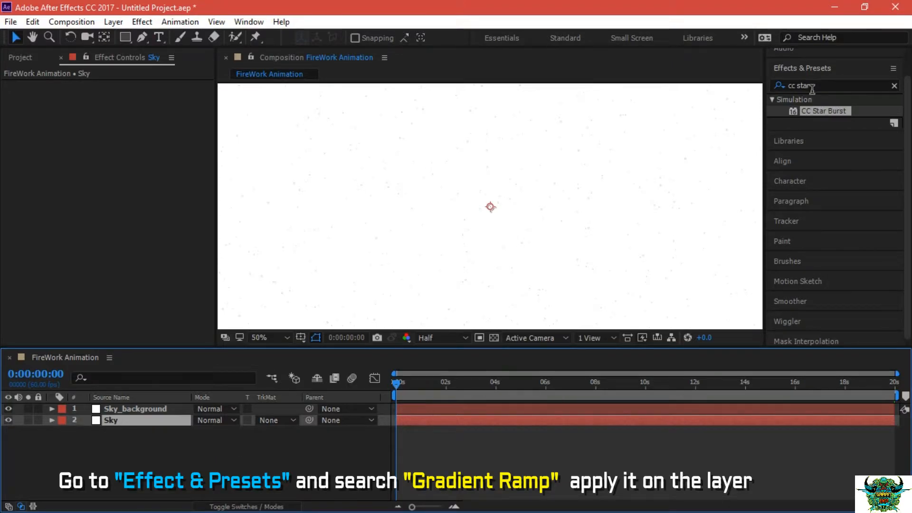
Find the Gradient Ramp effect by searching for "Gradie" and apply it to the Sky layer.
click(822, 71)
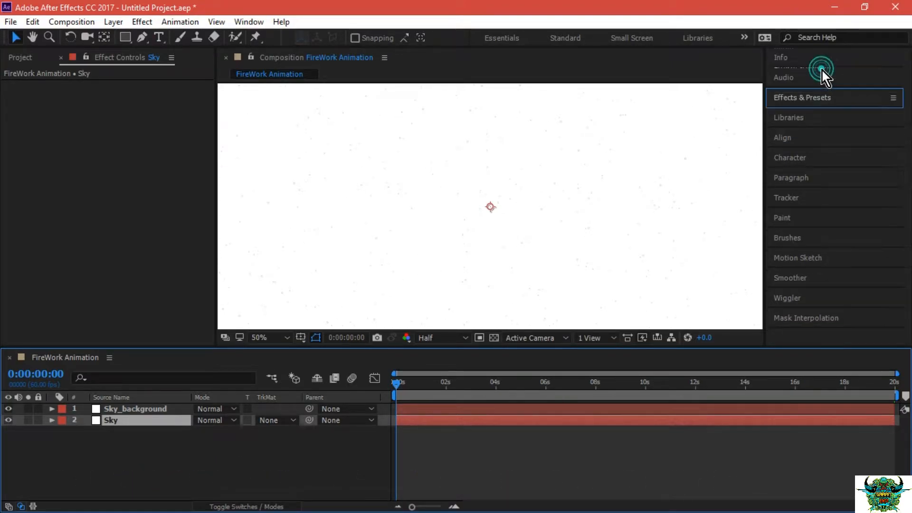
click(821, 97)
click(811, 115)
click(811, 115)
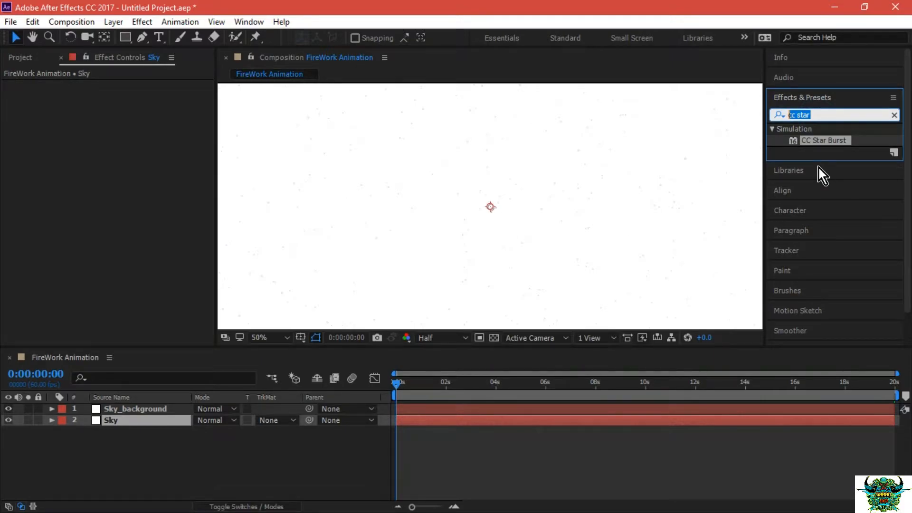
text(Gradie)
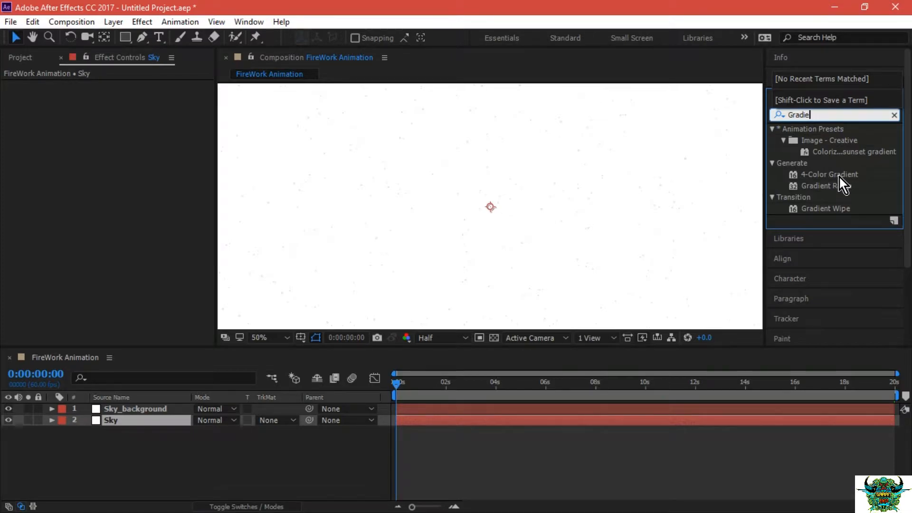
click(828, 185)
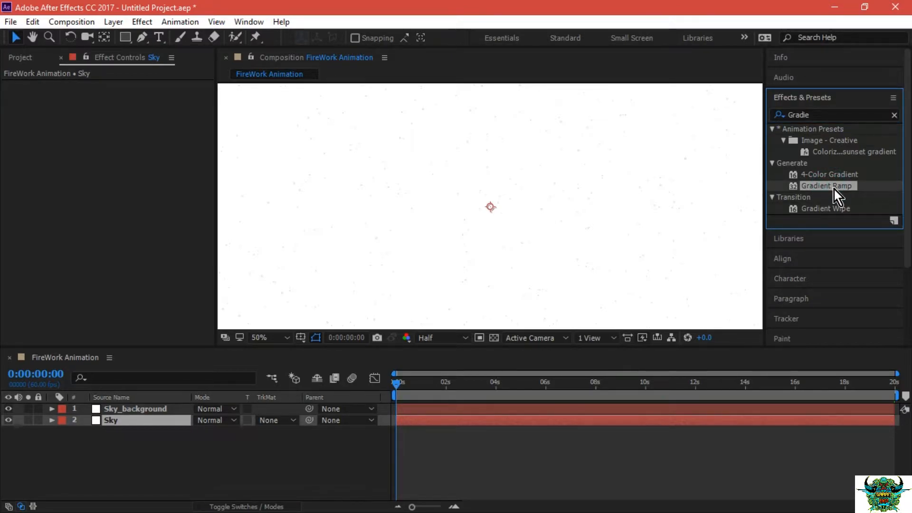
drag(834, 187, 167, 423)
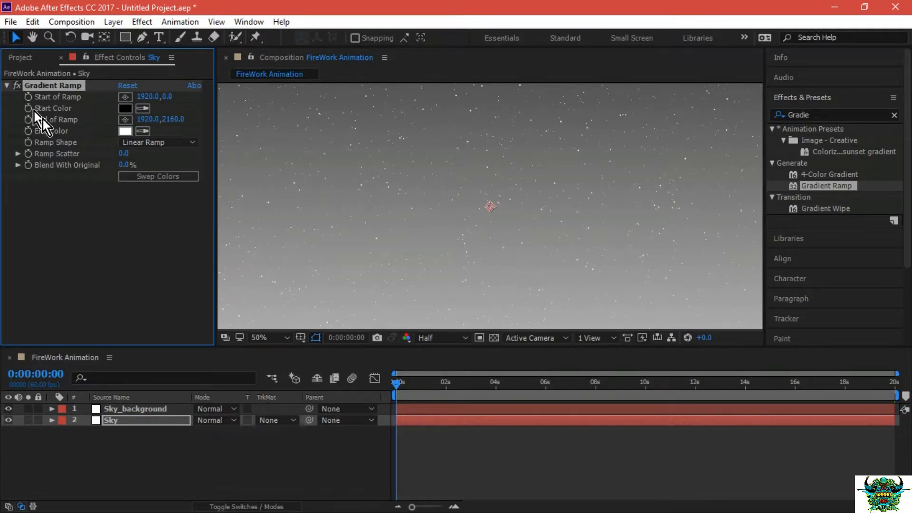
Set the Start Color of the Sky layer's Gradient Ramp to the dark blue 0E0E23.
click(125, 109)
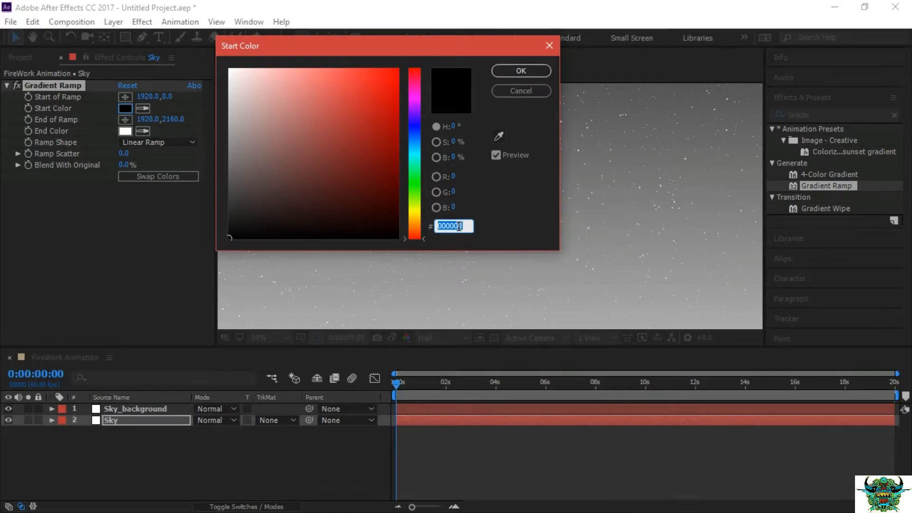
click(420, 135)
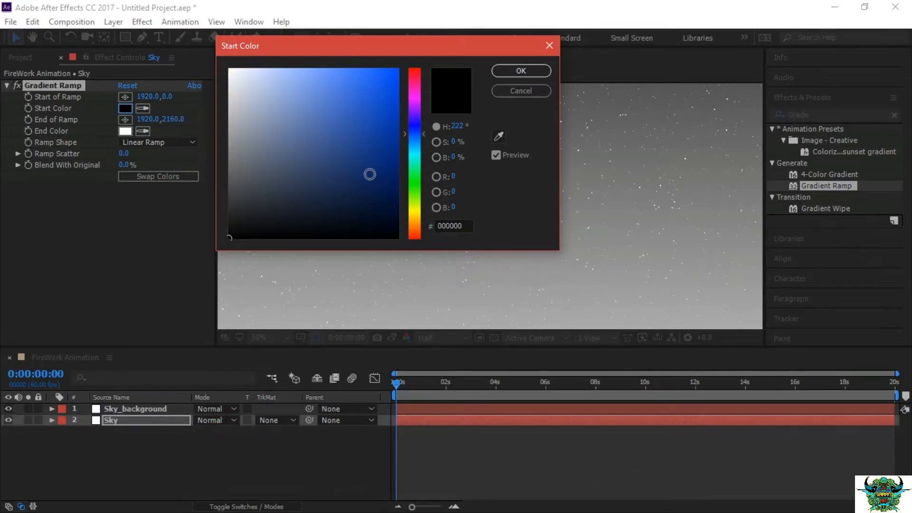
click(354, 187)
mouse_move(342, 204)
mouse_down()
mouse_move(303, 216)
mouse_move(314, 216)
mouse_up()
click(463, 225)
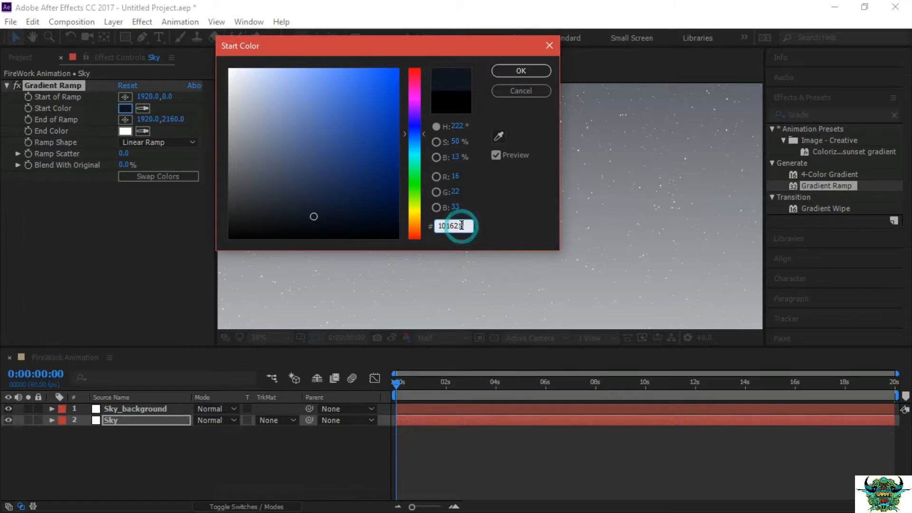
double_click(467, 226)
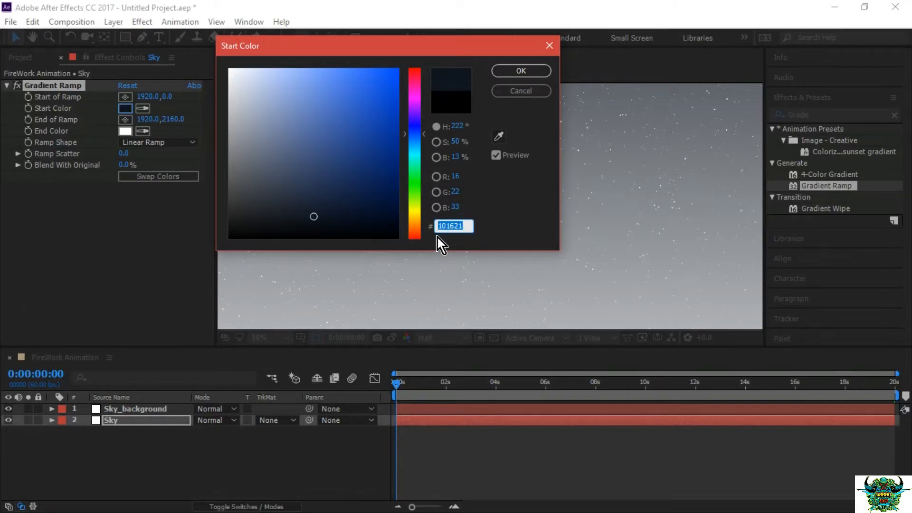
text(0A)
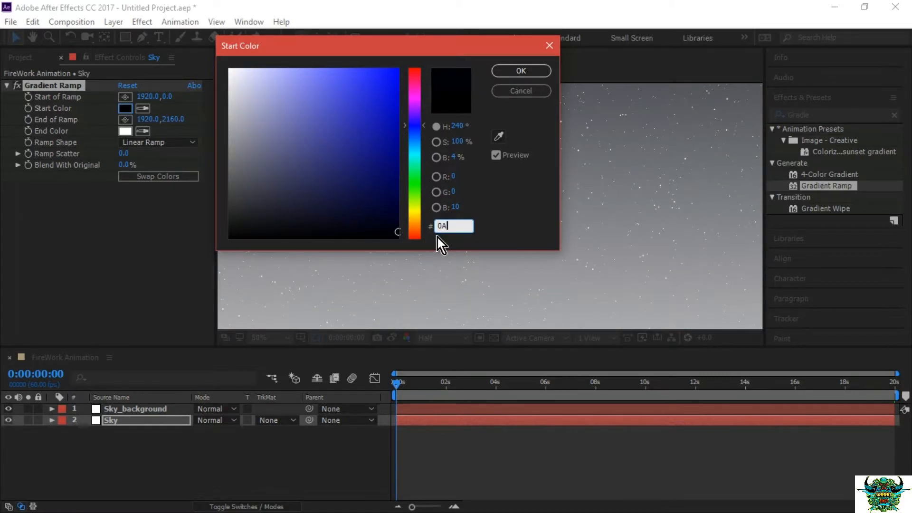
text(A)
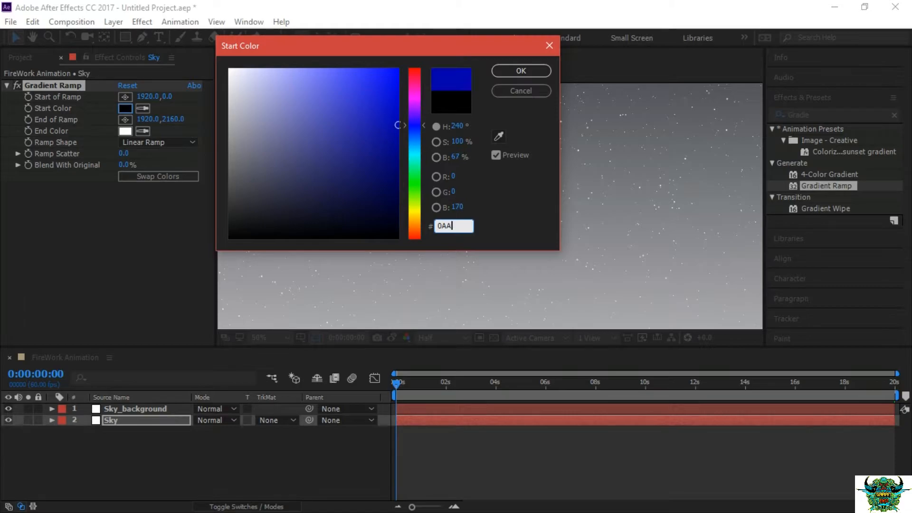
key(BackSpace)
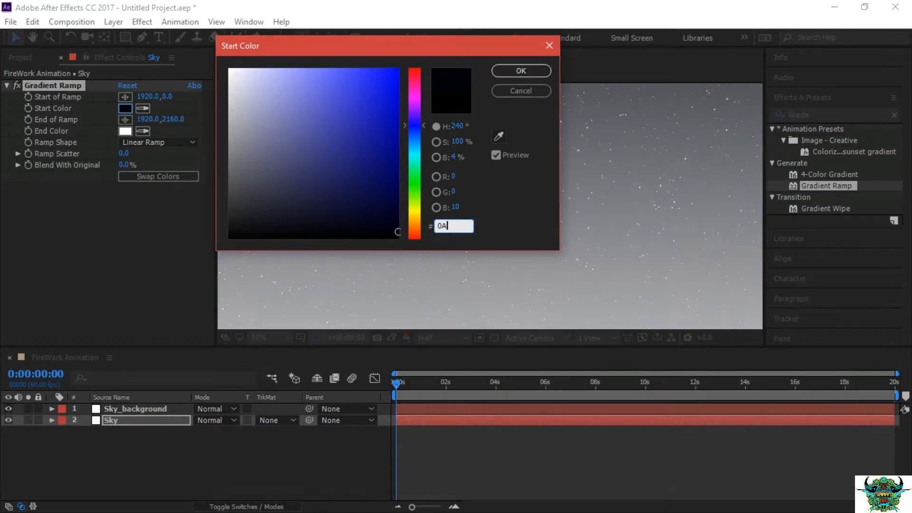
text(0A)
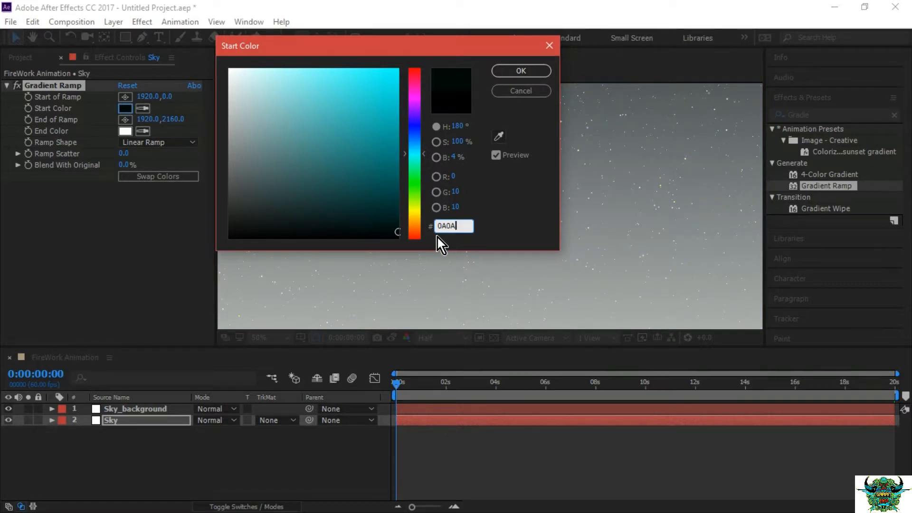
text(17)
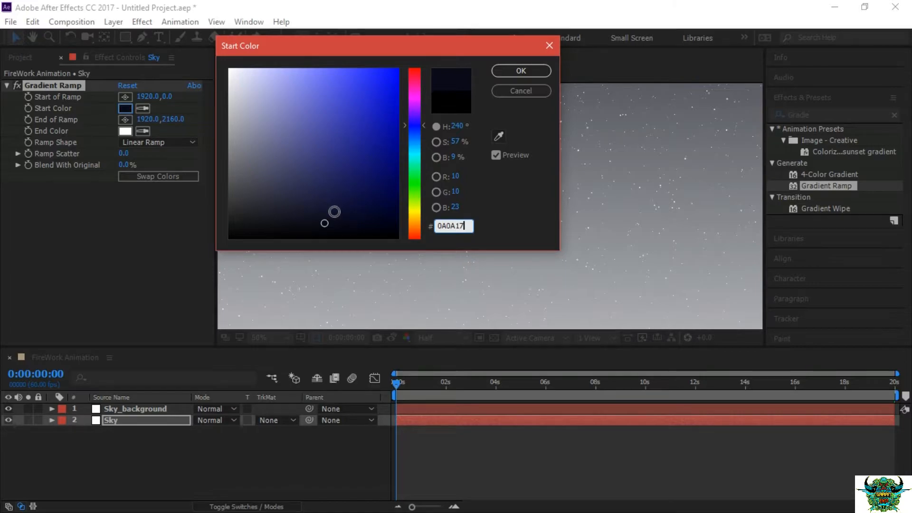
drag(327, 220, 331, 215)
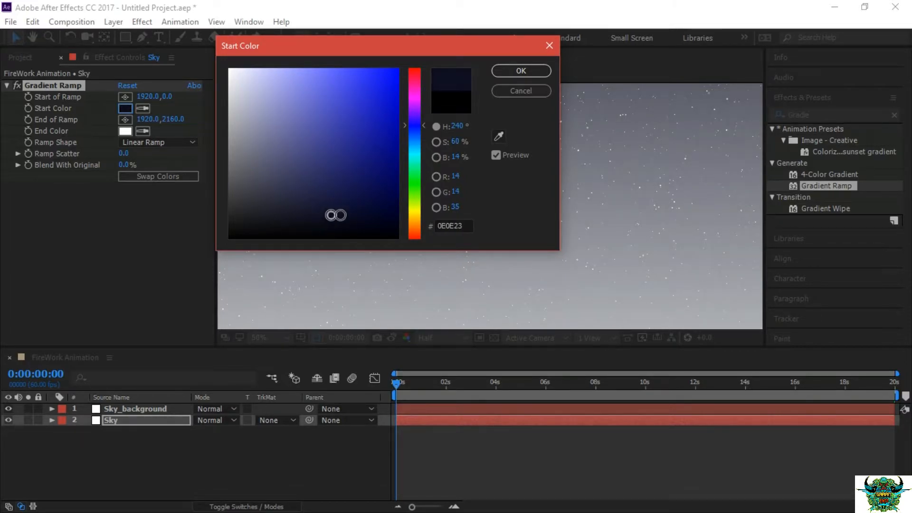
click(515, 72)
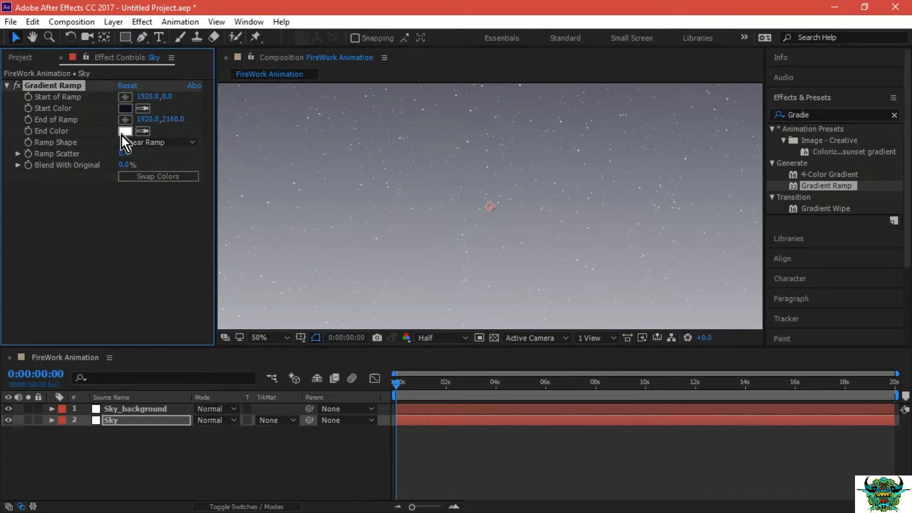
Set the End Color of the Sky layer's Gradient Ramp to the dark blue 0A0A17.
click(398, 386)
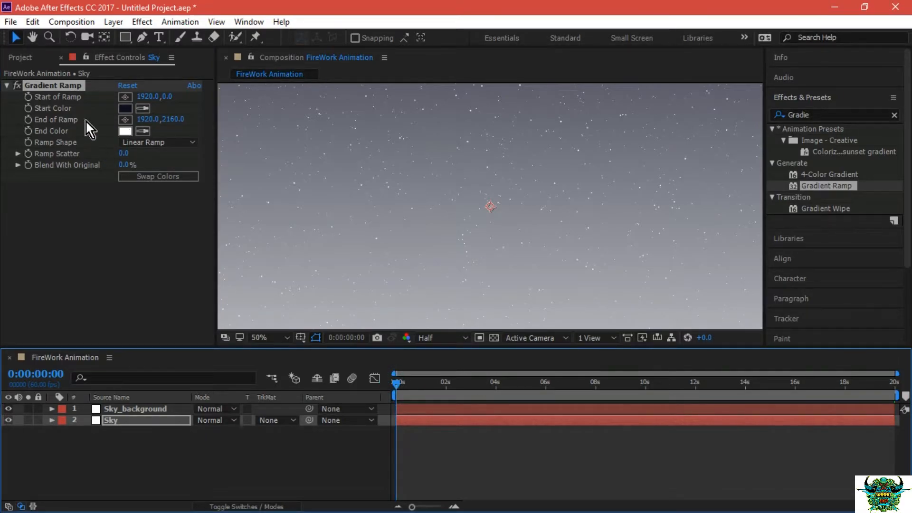
click(130, 131)
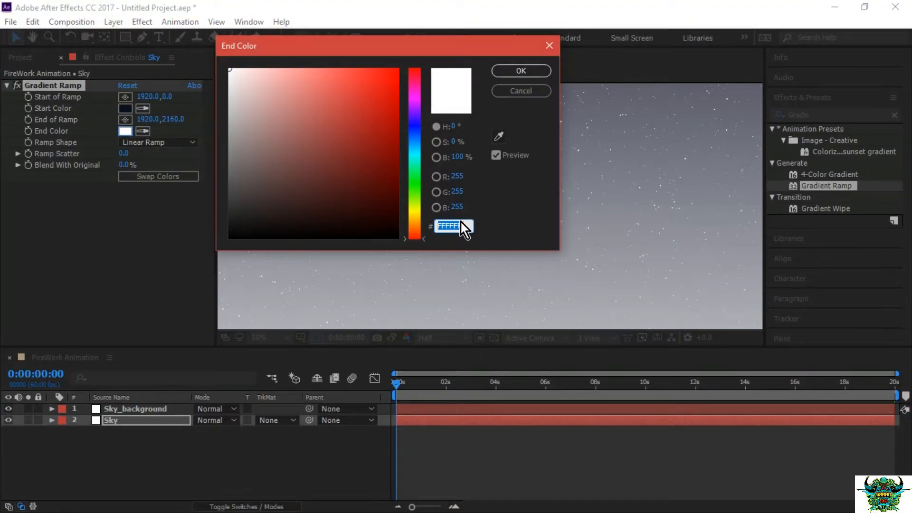
text(0A)
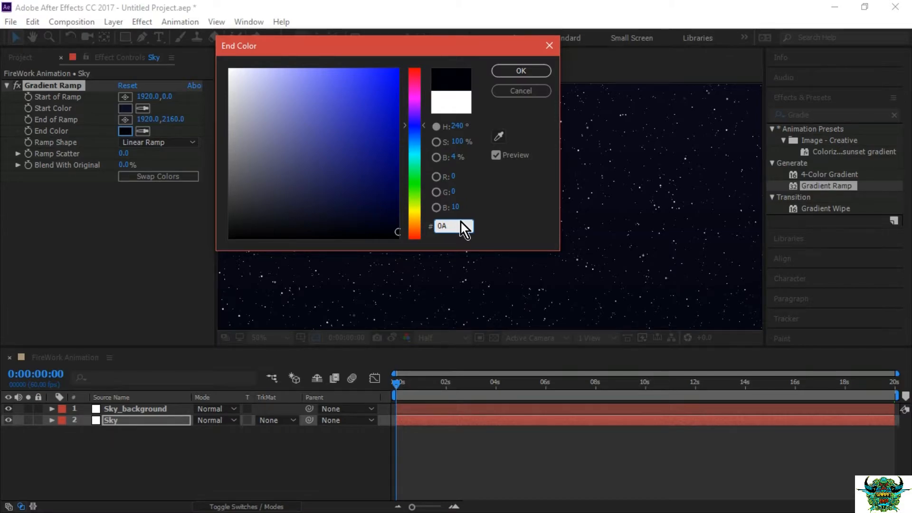
text(0A)
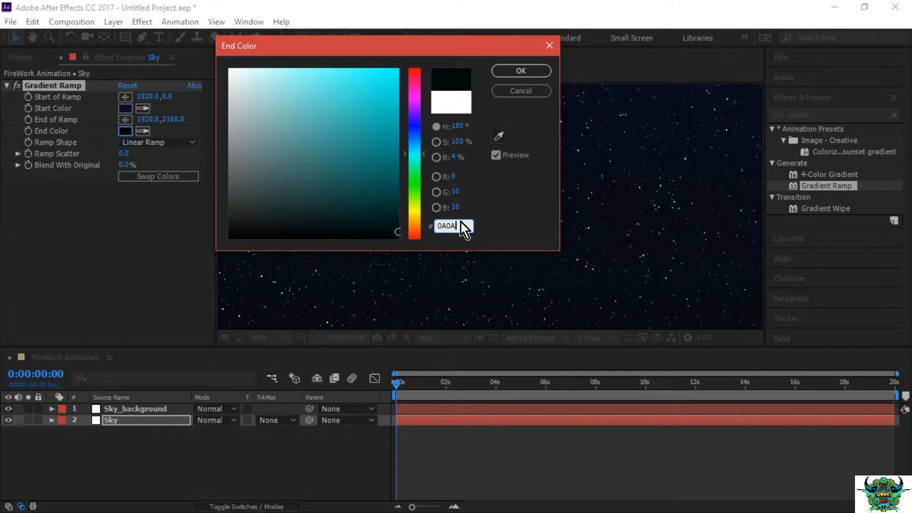
text(17)
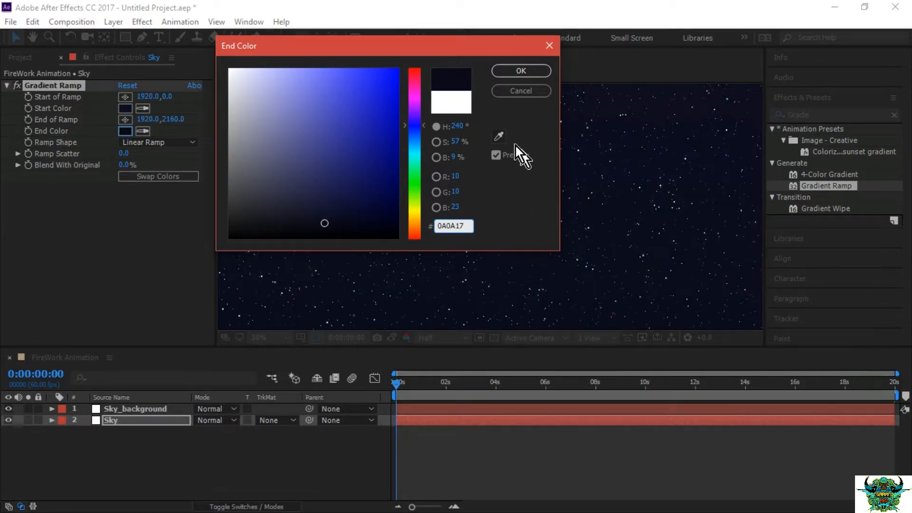
click(522, 70)
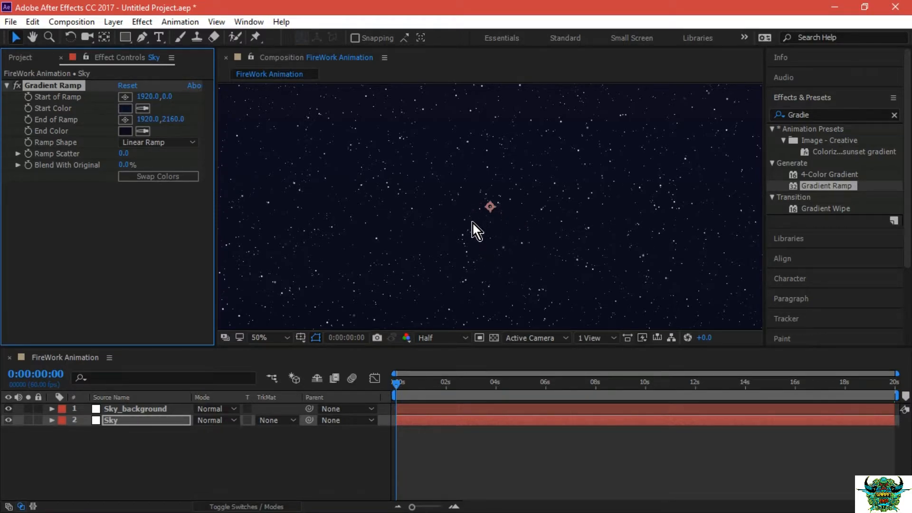
Set the opacity of the Sky_background layer to 40%.
click(120, 406)
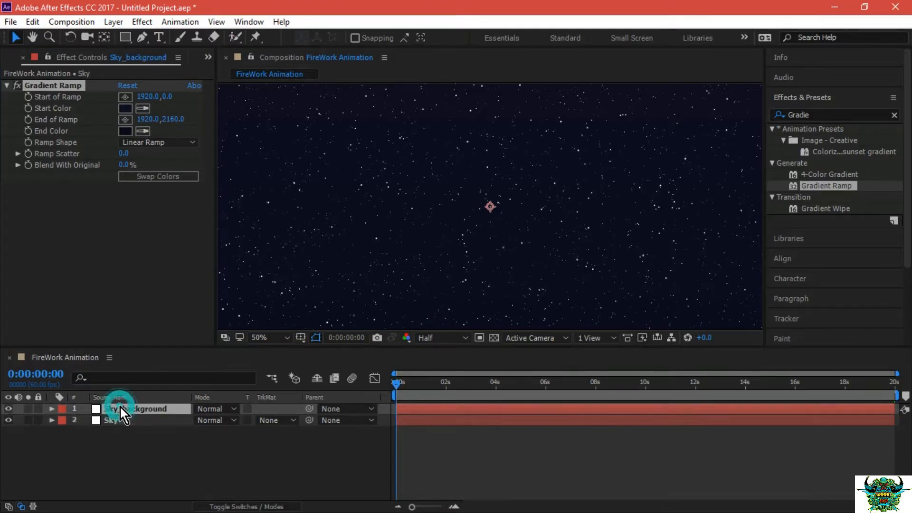
click(52, 408)
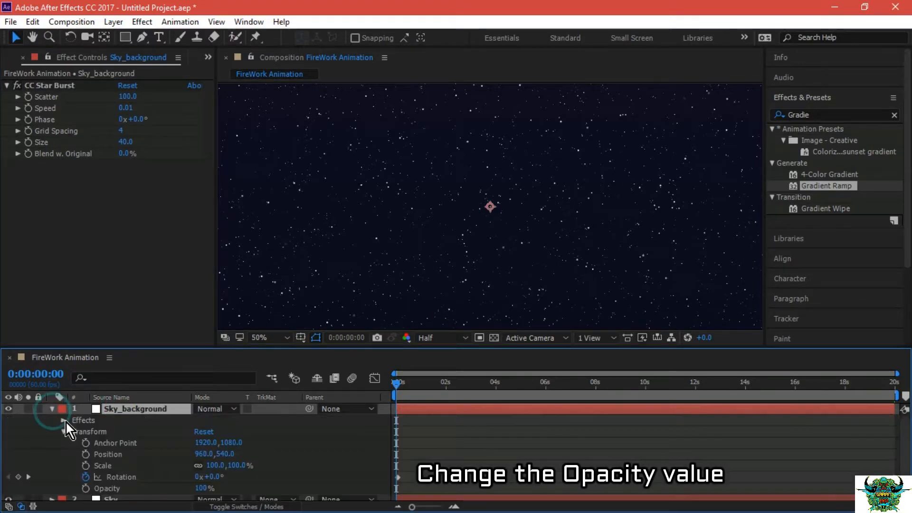
click(204, 488)
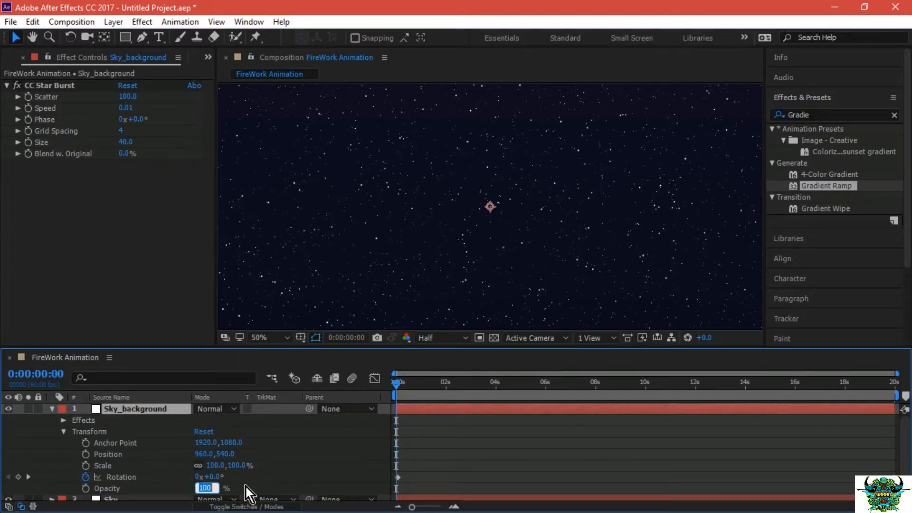
text(40)
click(252, 489)
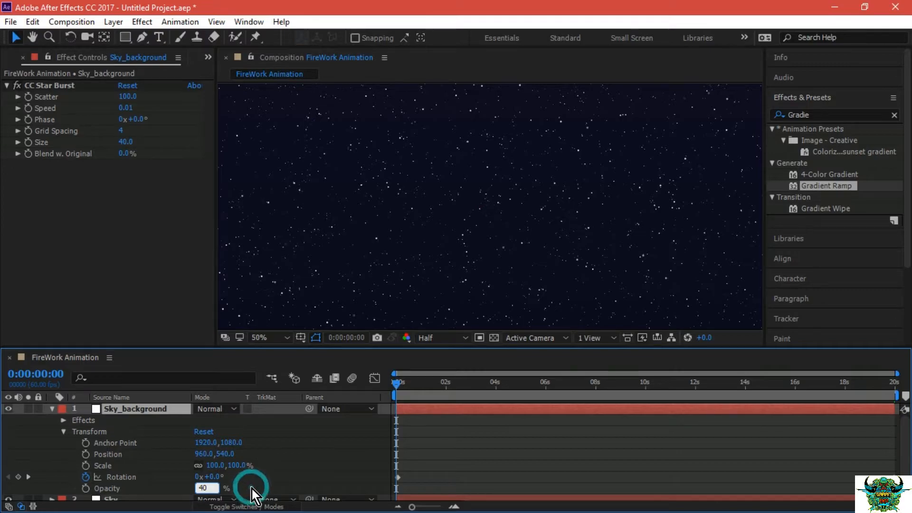
click(52, 409)
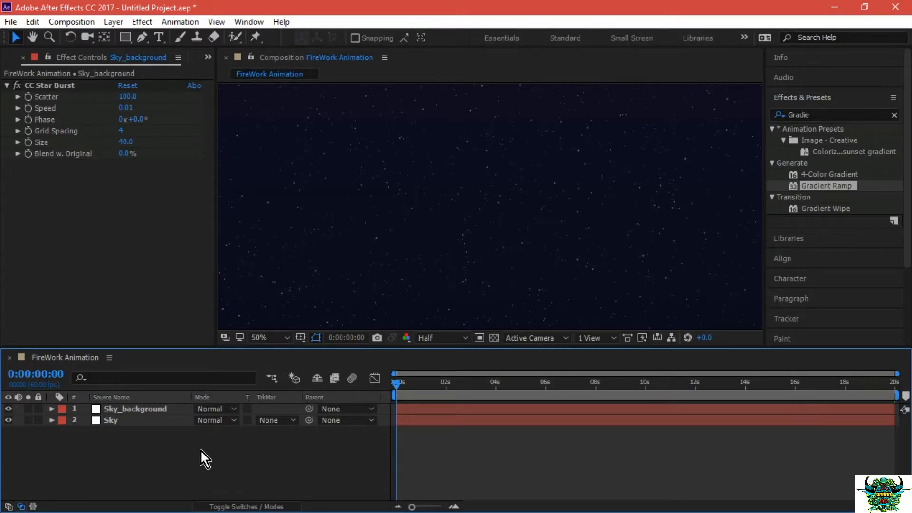
Pre-compose the Sky_background and Sky layers into a composition named Background and hide the resulting layer.
click(156, 409)
shift+click(157, 420)
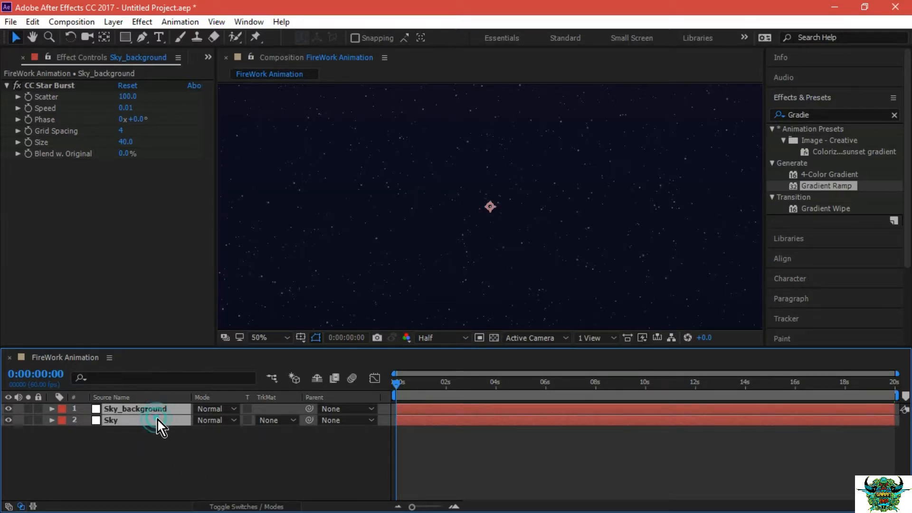
right_click(157, 417)
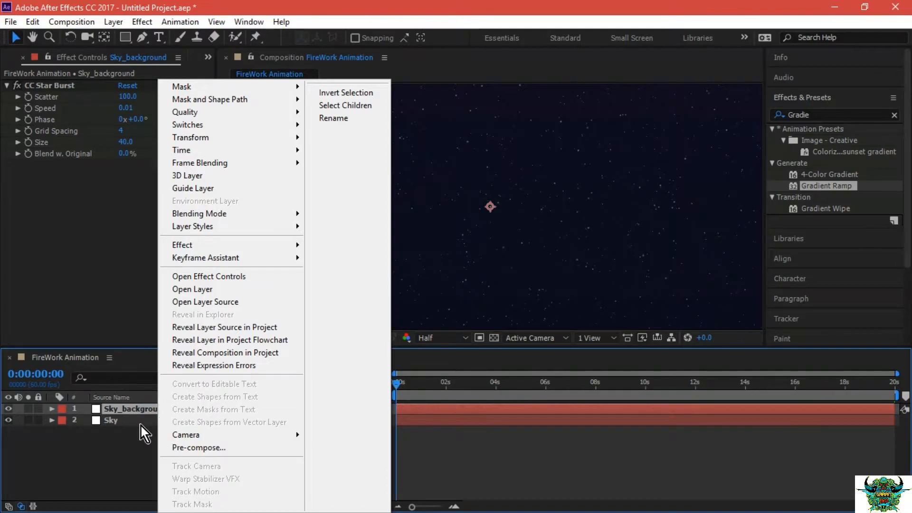
click(136, 424)
shift+click(156, 408)
right_click(158, 408)
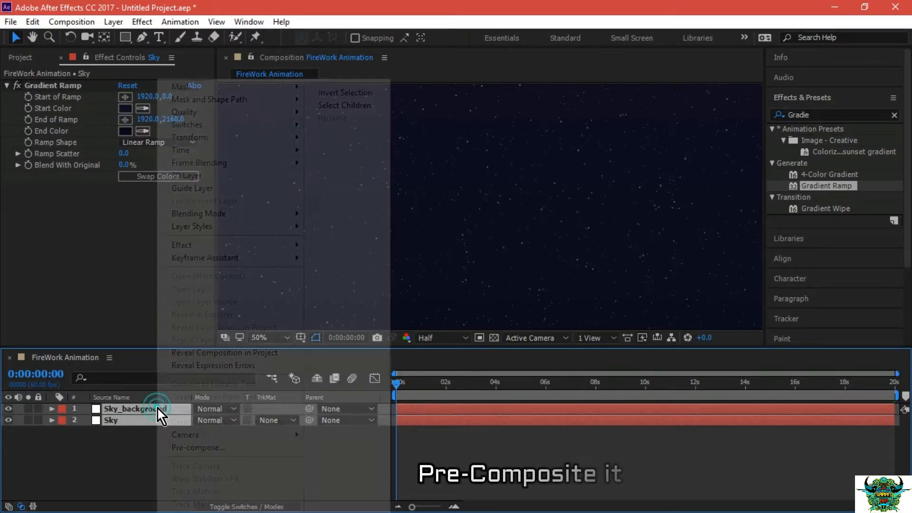
click(182, 452)
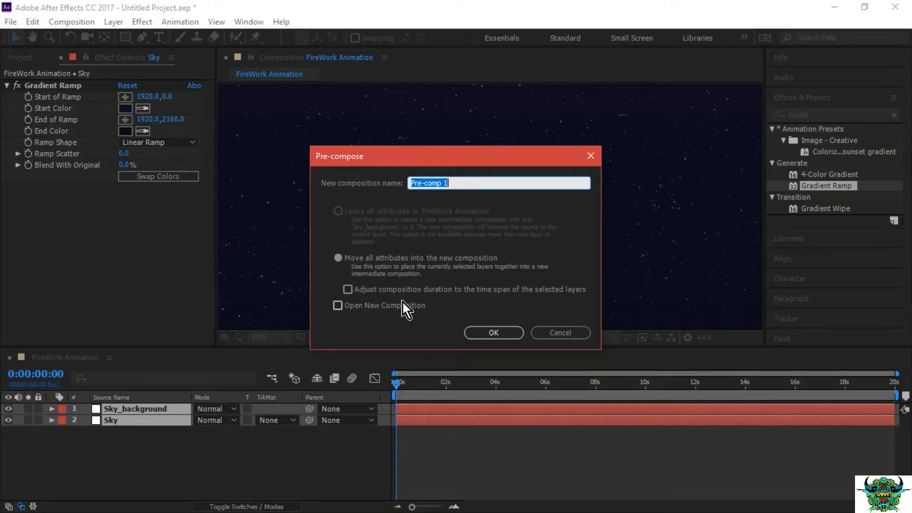
text(Background)
click(508, 332)
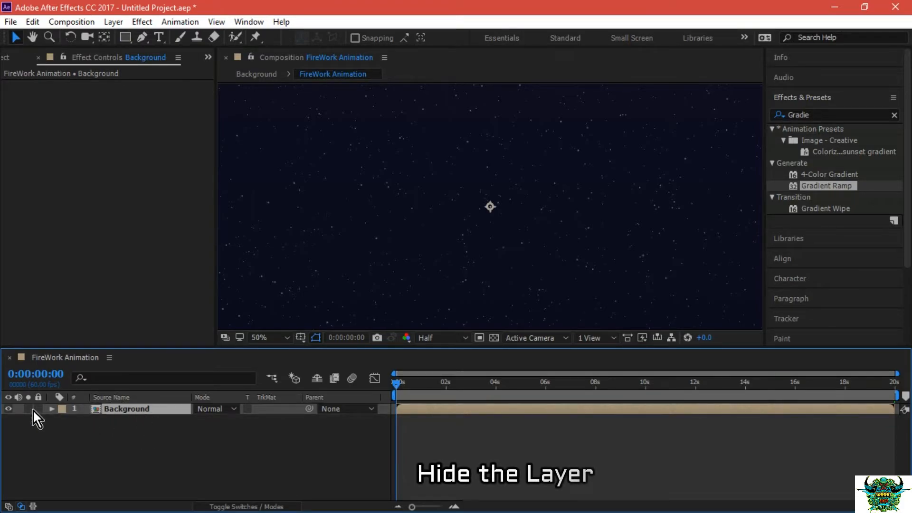
click(8, 409)
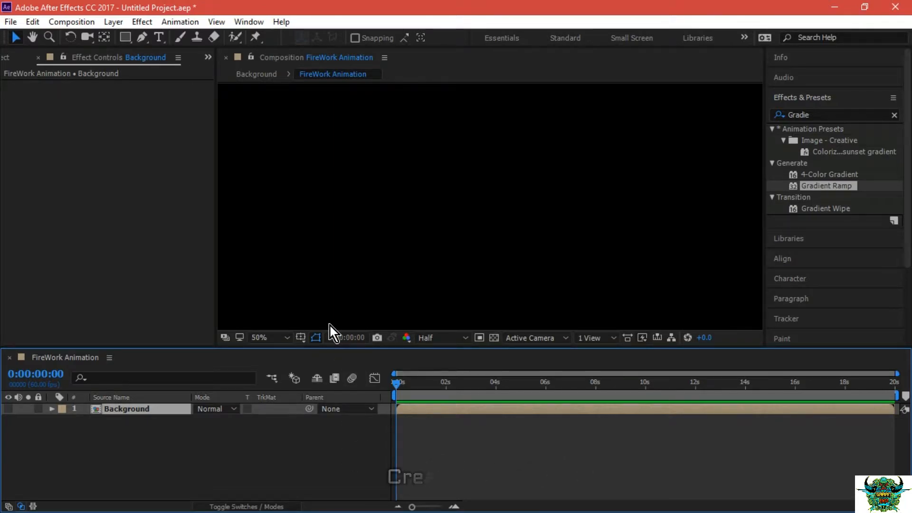
Create a white 3840 x 2160 px solid layer named fireworks.
right_click(247, 456)
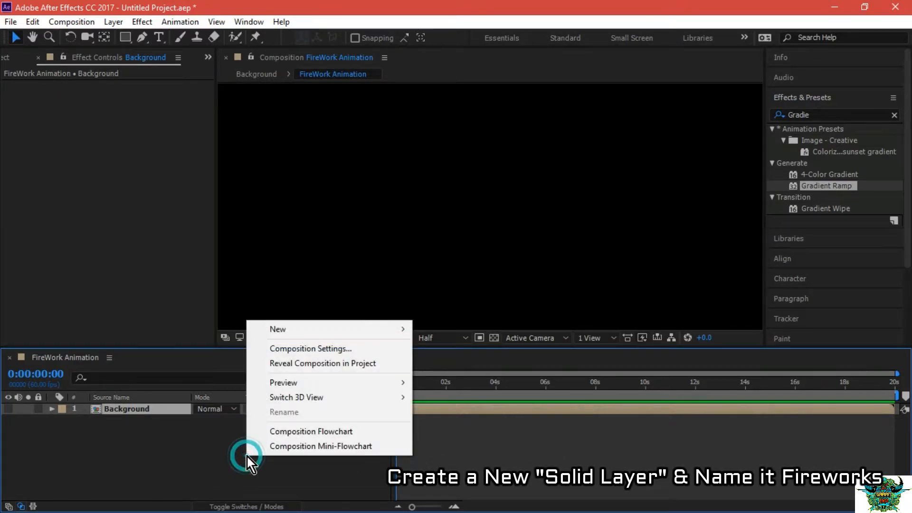
click(343, 330)
click(469, 365)
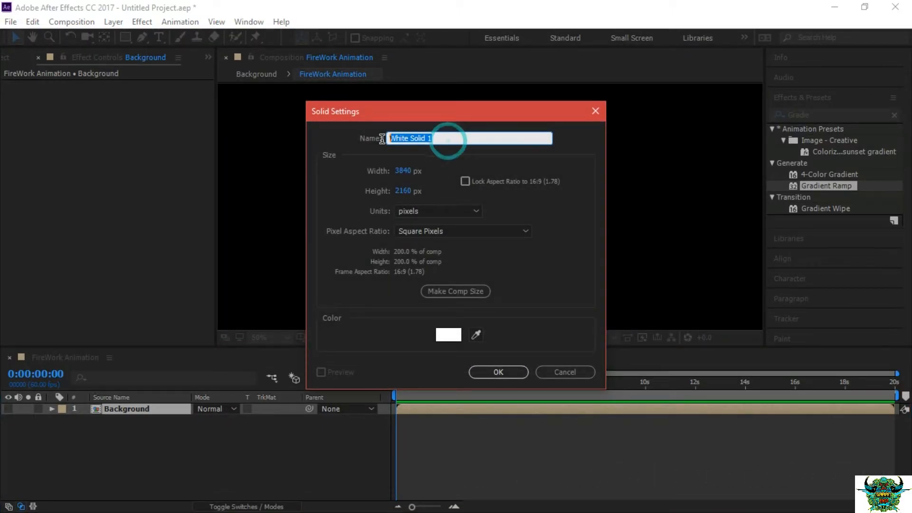
text(fire)
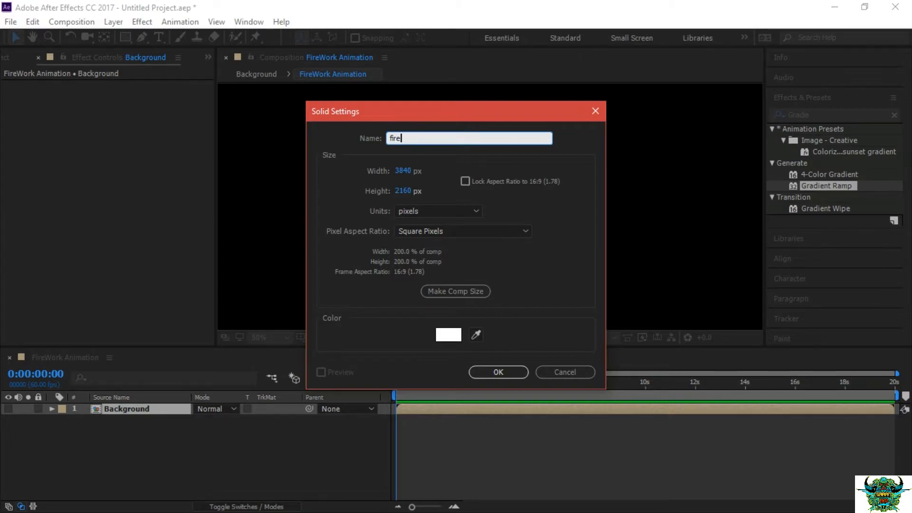
text(works)
click(494, 371)
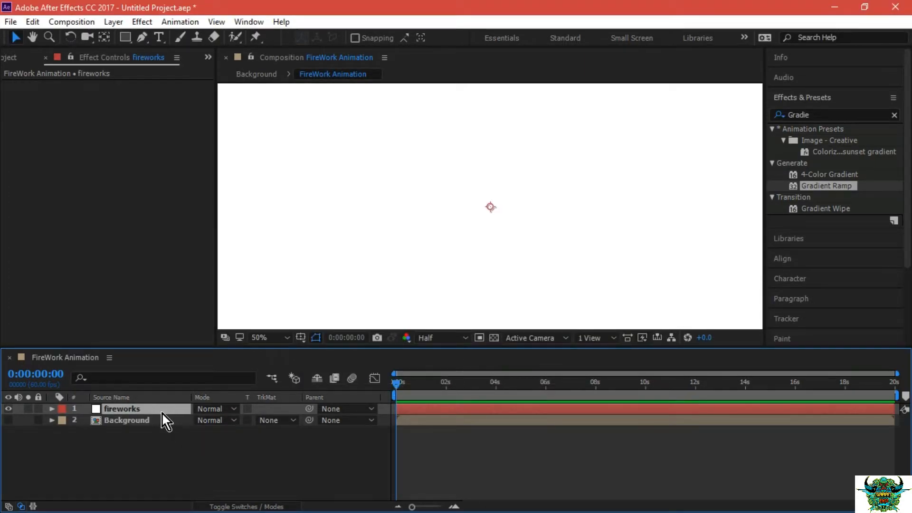
Find the CC Particle Systems II effect by searching for "cc parti" and apply it to the fireworks layer.
click(828, 97)
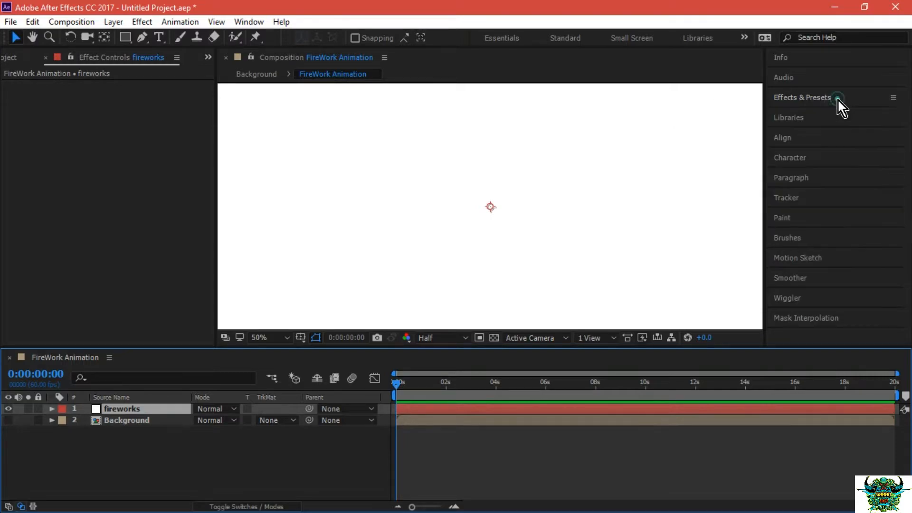
click(832, 99)
click(820, 115)
double_click(820, 115)
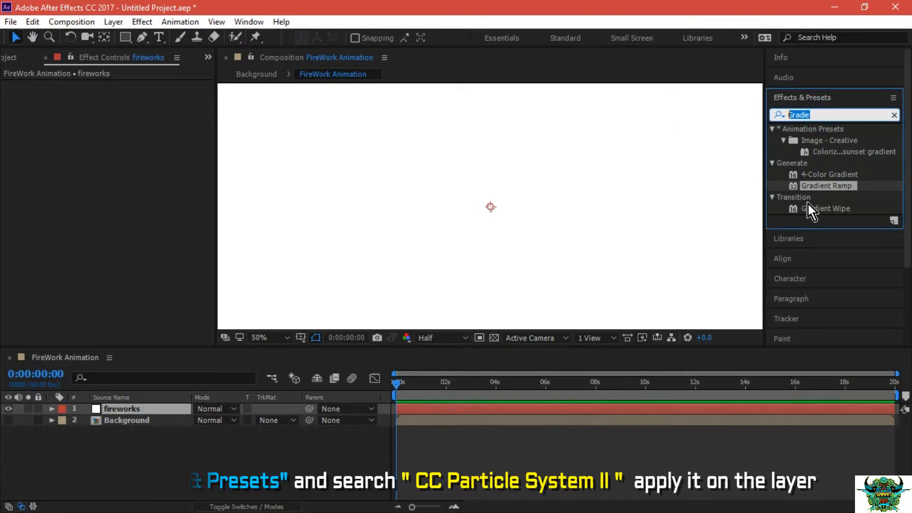
text(cc)
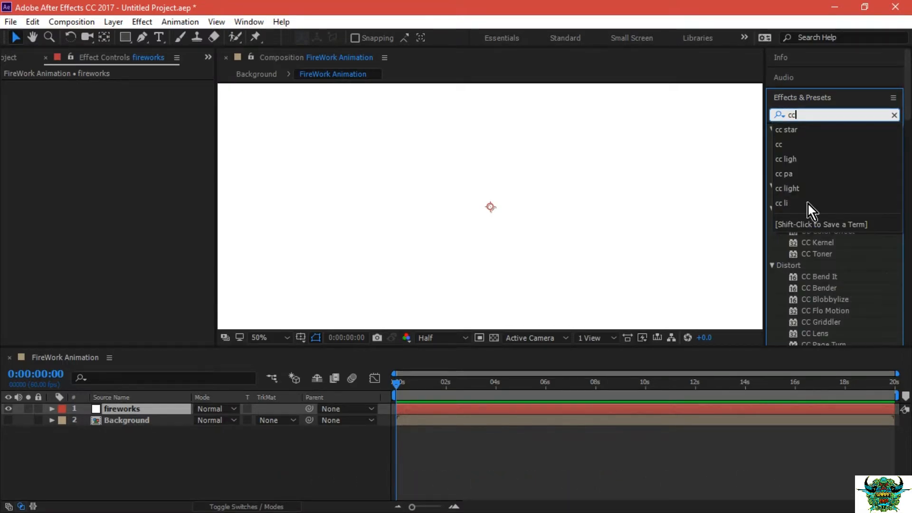
text( parti)
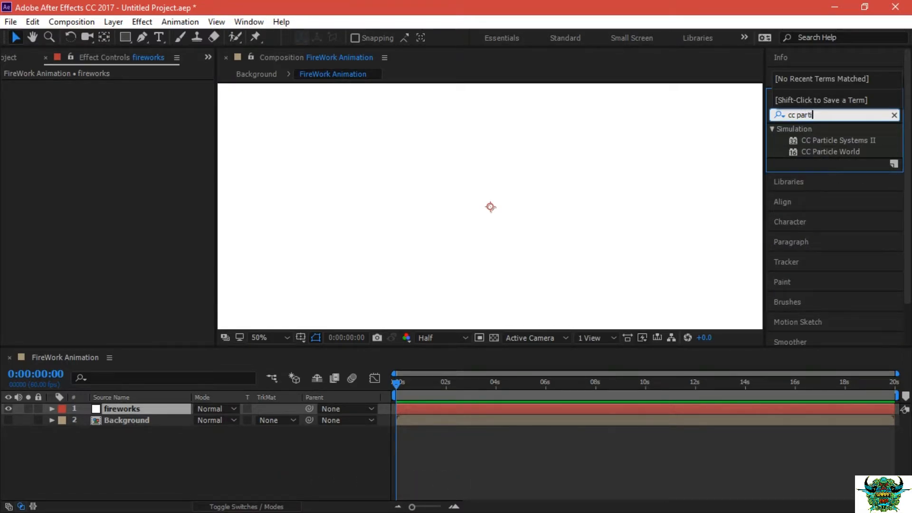
click(866, 142)
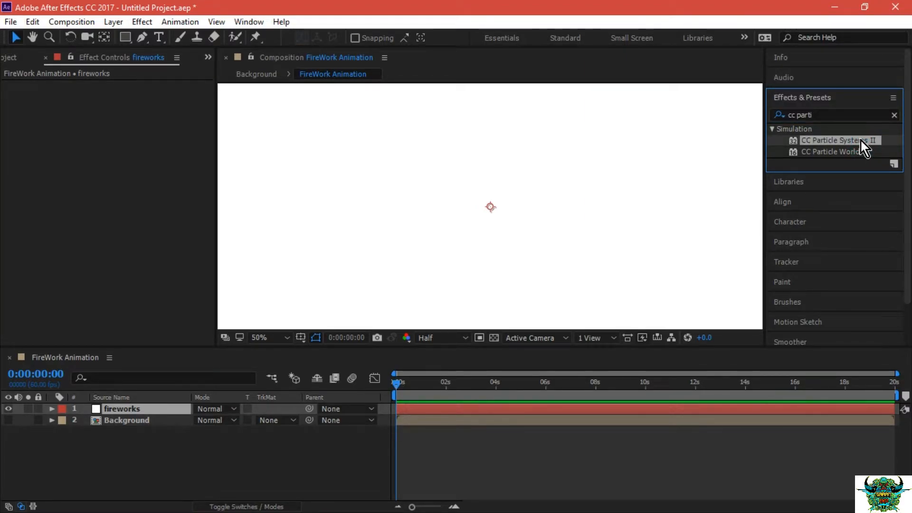
drag(859, 138, 166, 406)
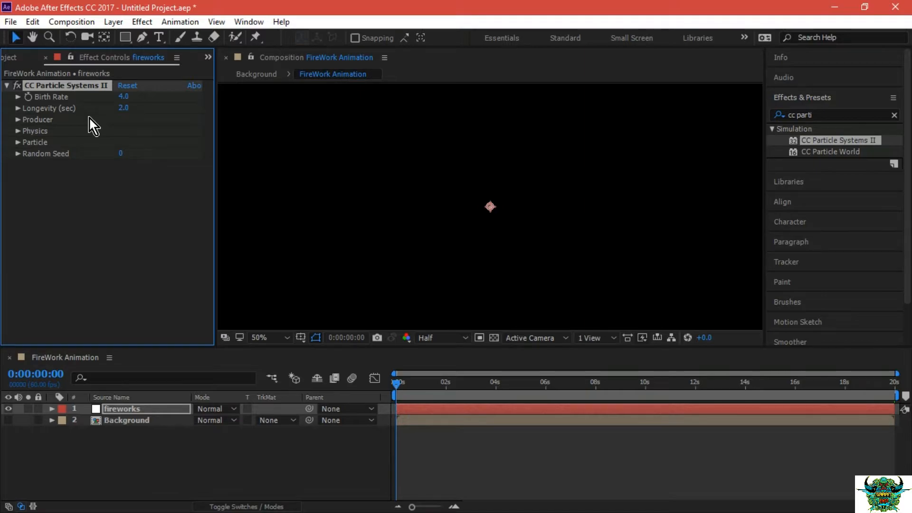
Show the particles at 0:00:02:02 and set the Birth Rate of CC Particle Systems II to 20.
drag(398, 385, 446, 381)
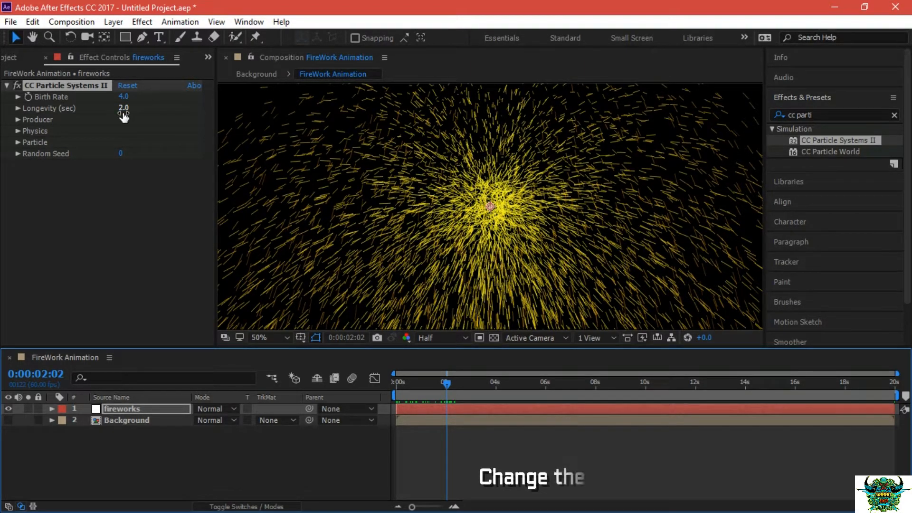
click(125, 97)
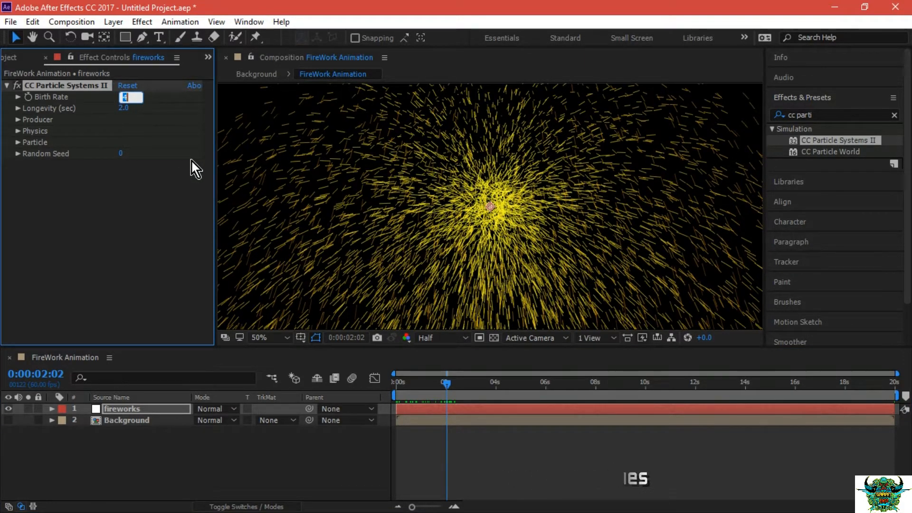
text(20)
key(Return)
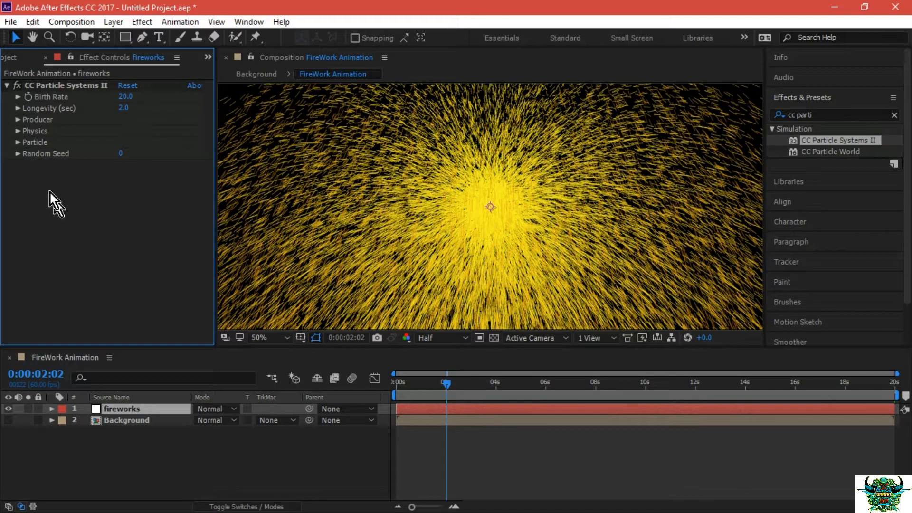
Set the Gravity in the Physics settings of CC Particle Systems II to 0.
click(19, 132)
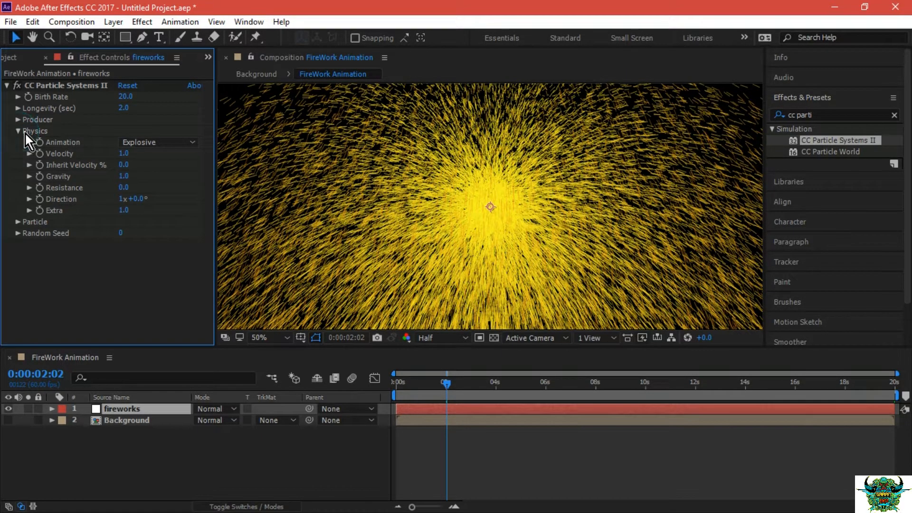
click(125, 177)
text(0)
key(Return)
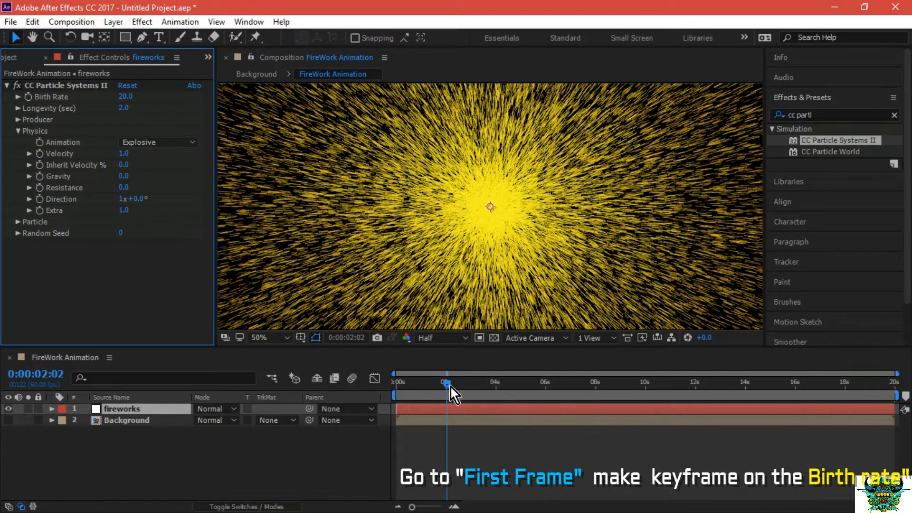
Set a Birth Rate keyframe at the first frame, 0:00:00:00, of the fireworks layer.
drag(447, 388, 396, 385)
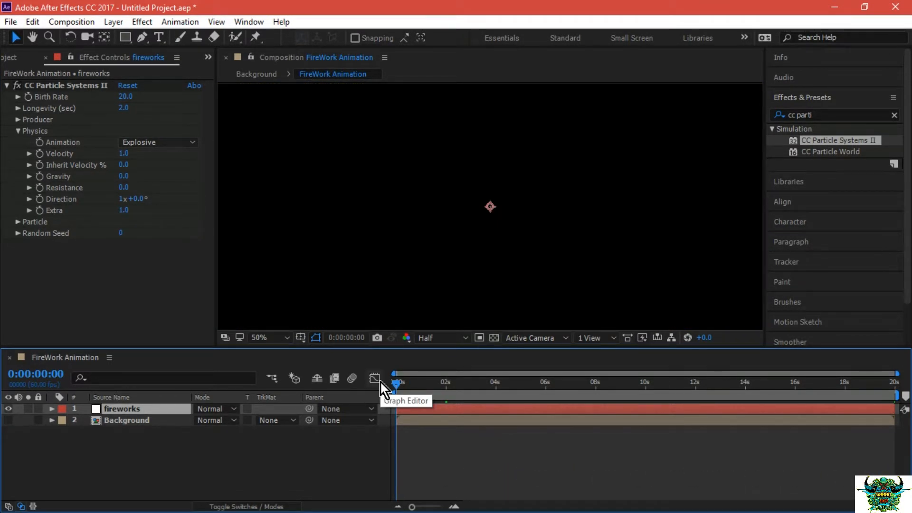
alt+click(29, 100)
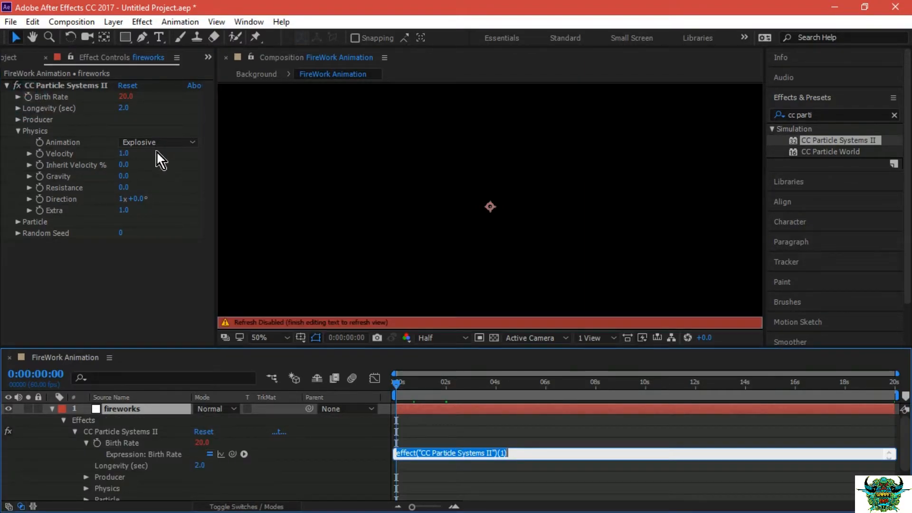
click(30, 99)
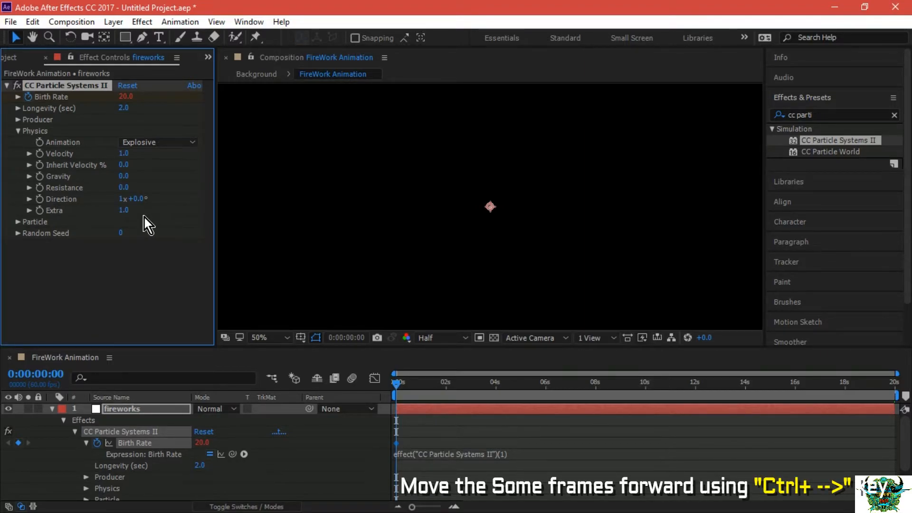
Advance to 0:00:00:03 and set the keyframed Birth Rate to 0.
key(ctrl+Right)
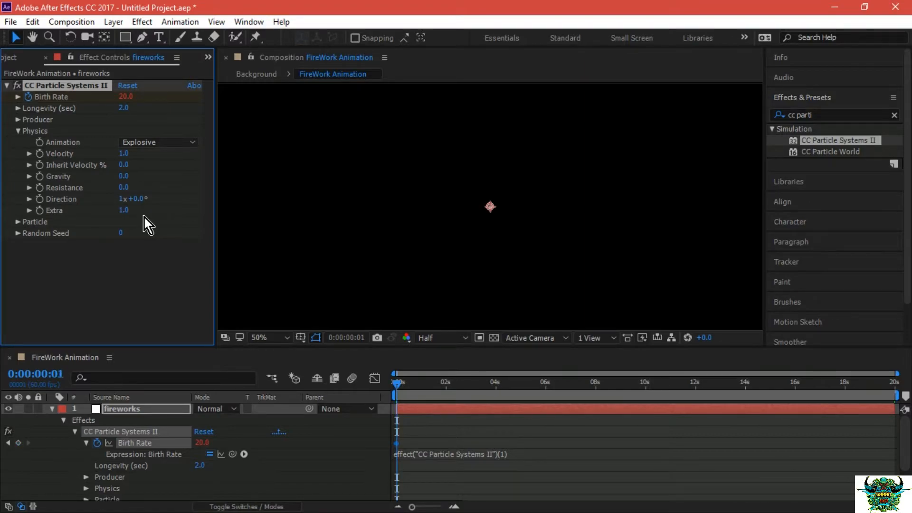
key(ctrl+Right)
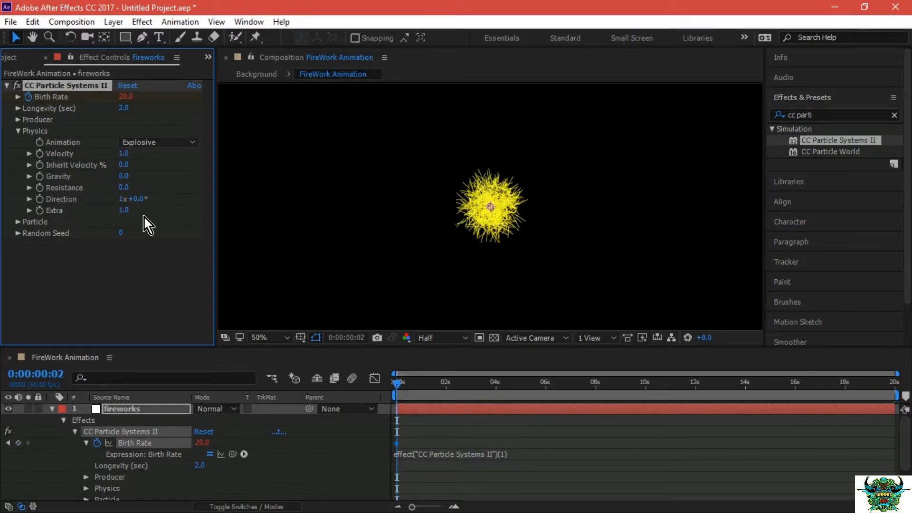
key(ctrl+Right)
key(ctrl+Right)
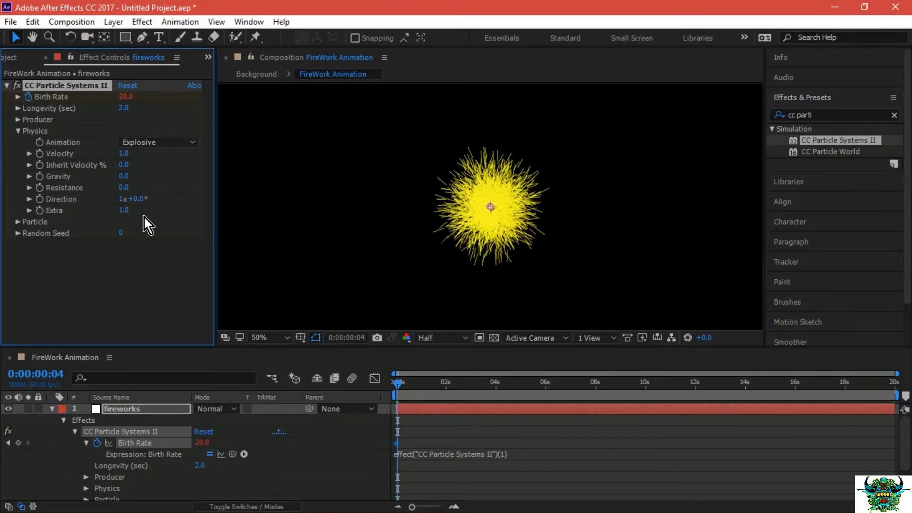
key(ctrl+Left)
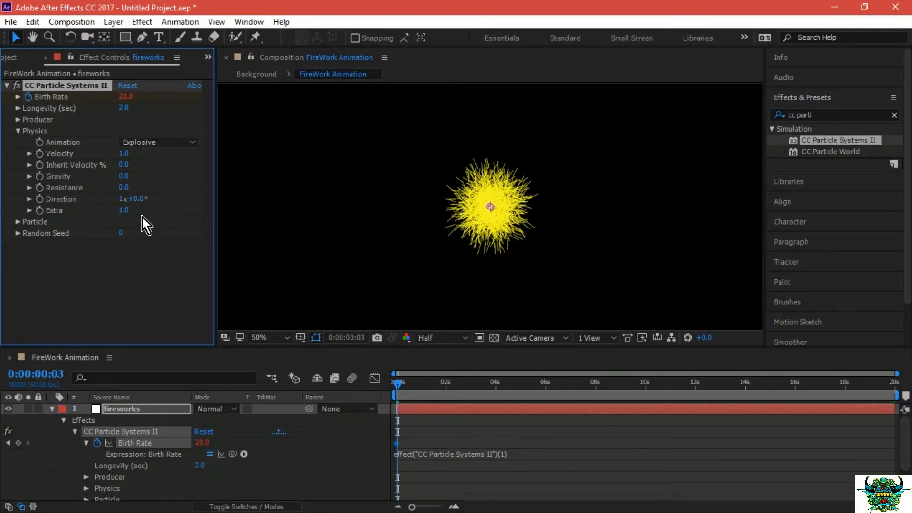
click(123, 98)
key(BackSpace)
text(0)
key(Return)
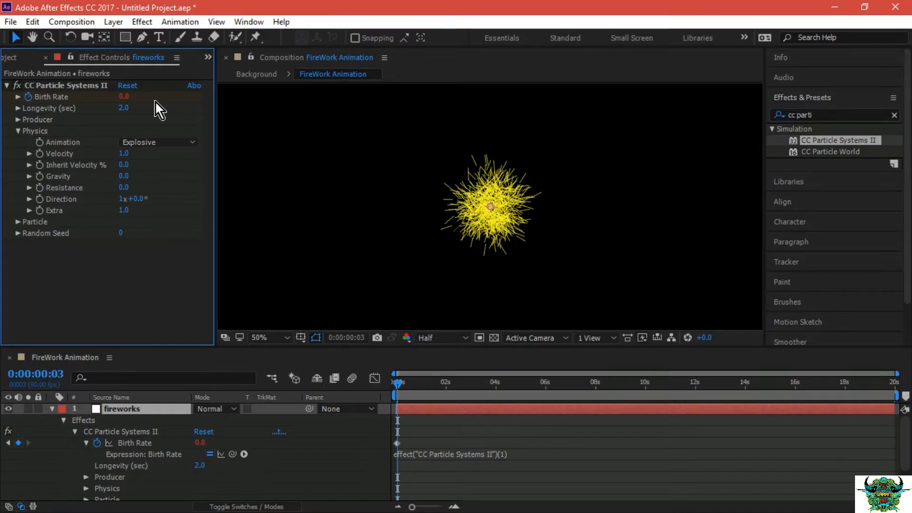
Set the particle Longevity to 10 seconds and return to the first frame of the composition.
click(122, 110)
text(10)
click(153, 111)
drag(398, 384, 375, 371)
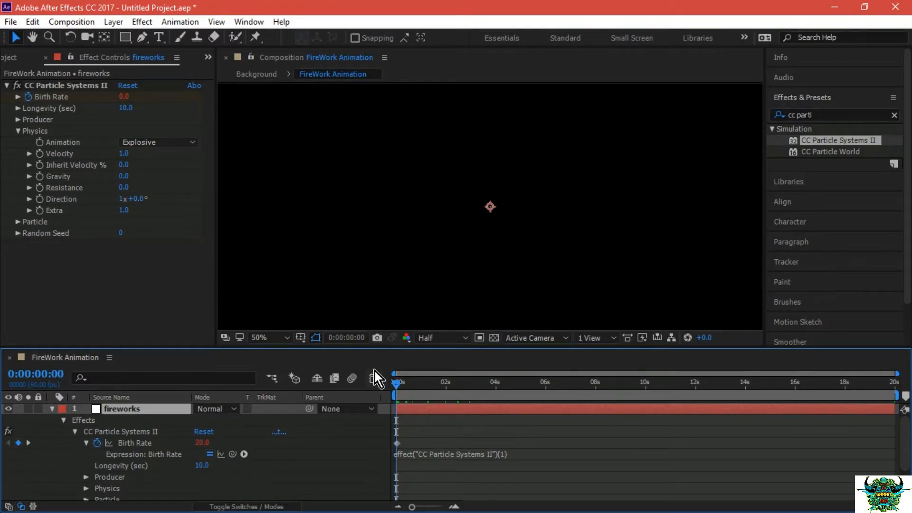
Preview the burst, and set the particle Velocity to 0.5 and Resistance to 15 in the Physics settings.
key(space)
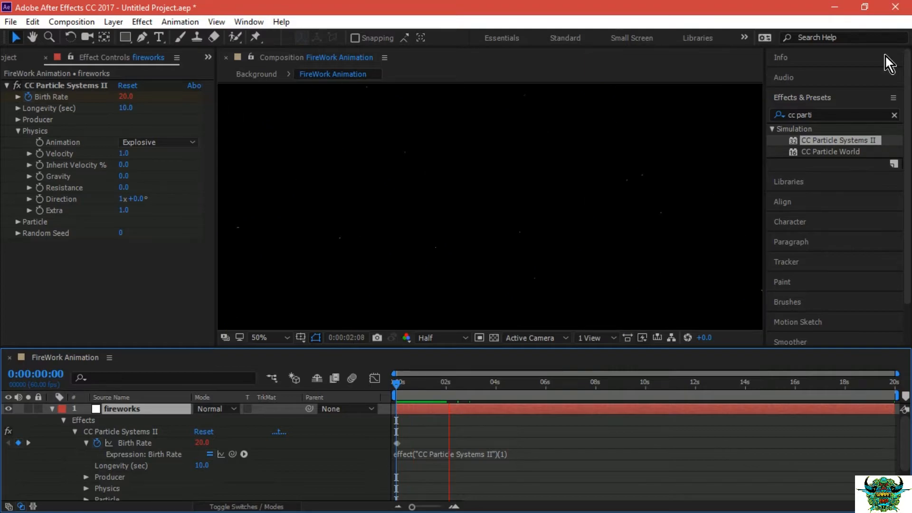
key(space)
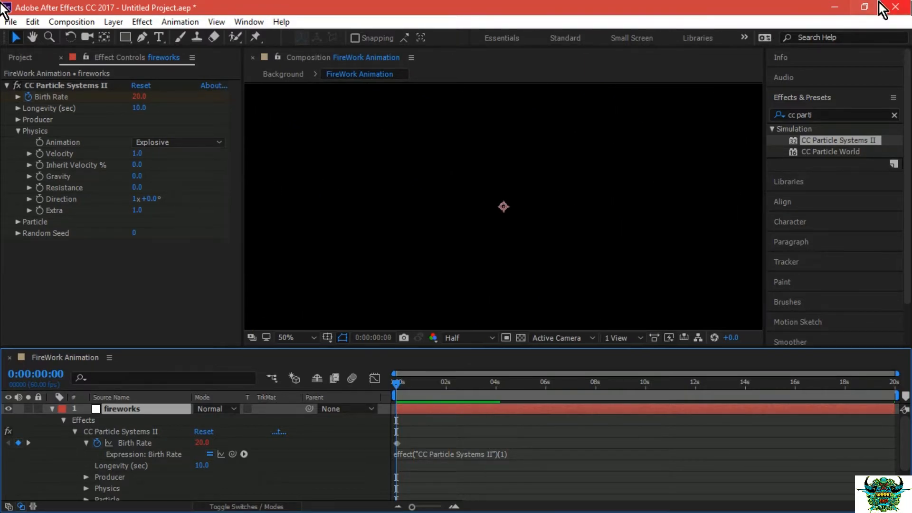
click(140, 155)
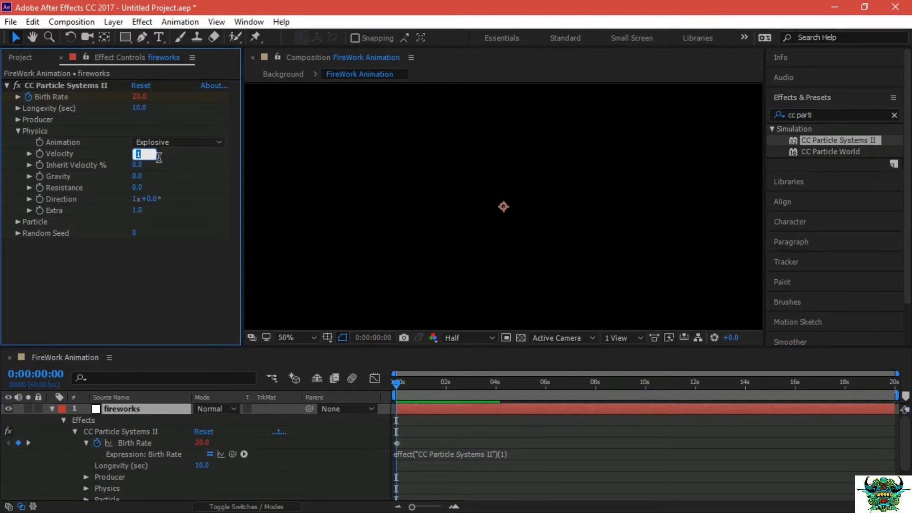
text(0.5)
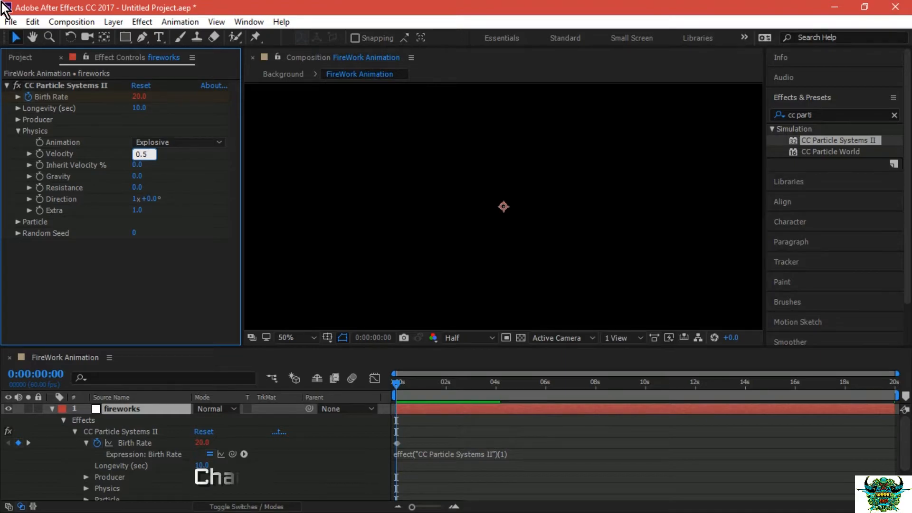
click(173, 153)
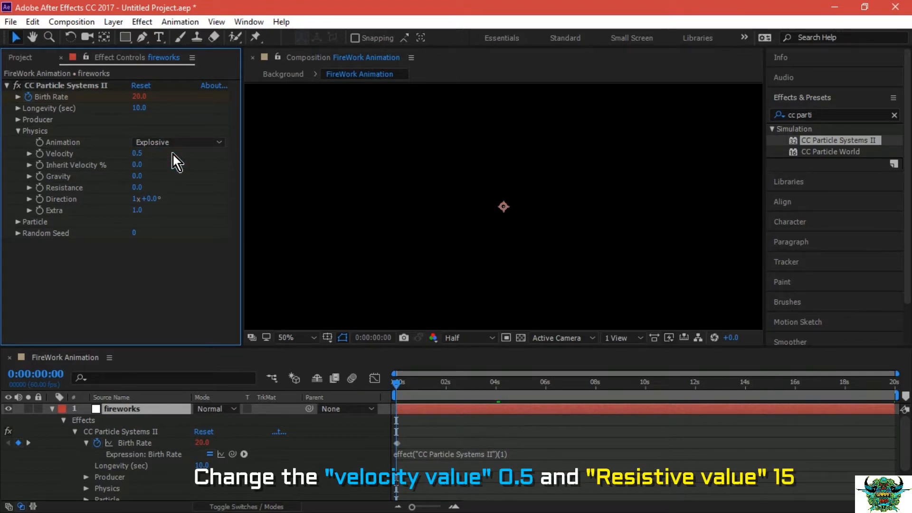
click(136, 188)
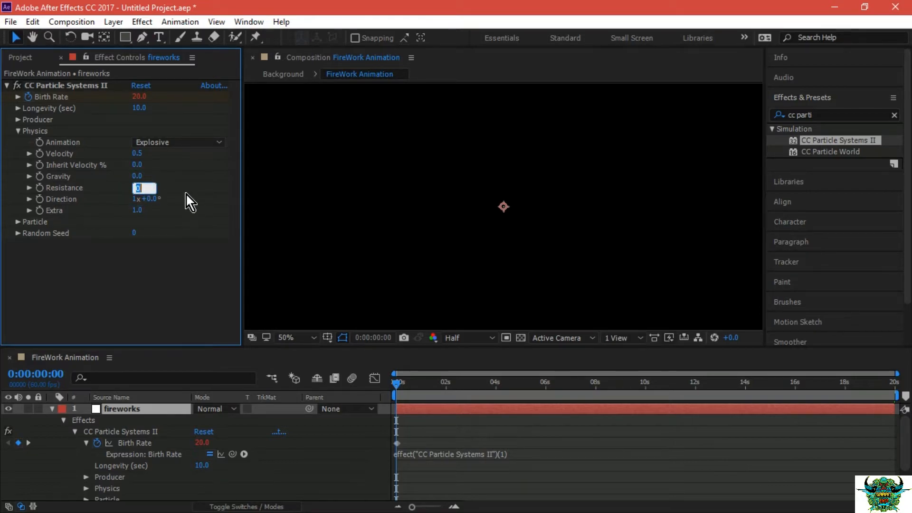
text(15)
click(186, 184)
Preview the adjusted explosion from the first frame and return to the start of the composition.
click(398, 384)
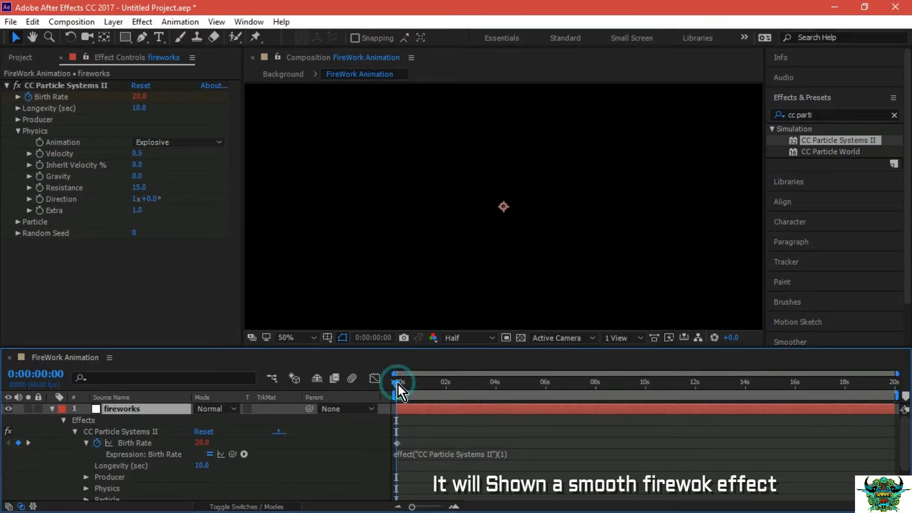
key(space)
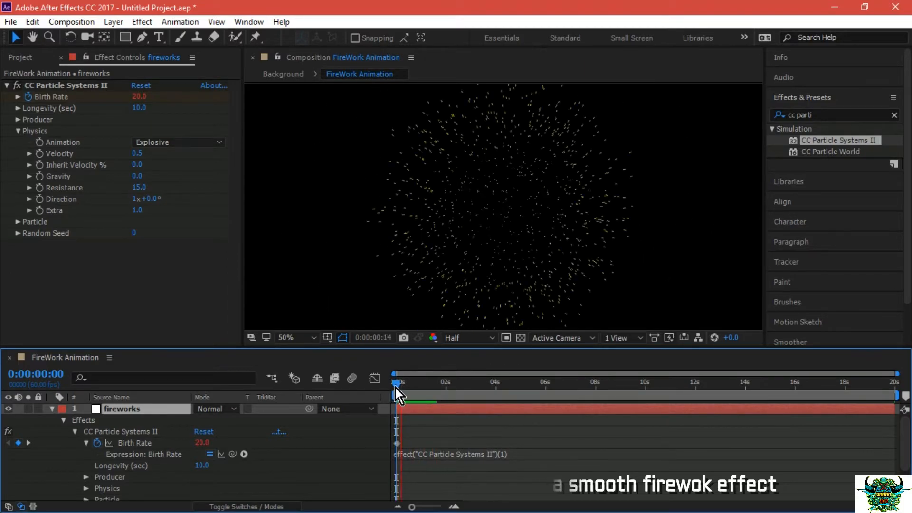
click(396, 387)
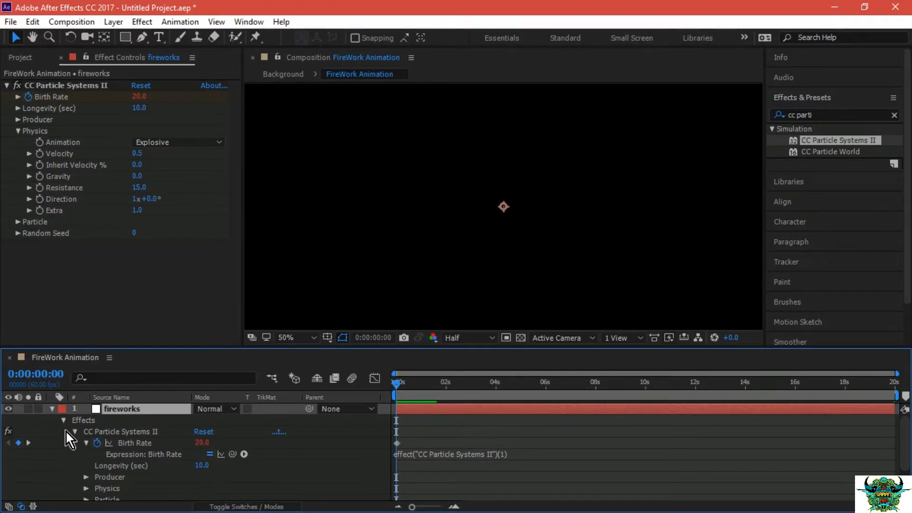
Collapse the expanded effect properties of the fireworks layer in the timeline.
click(86, 443)
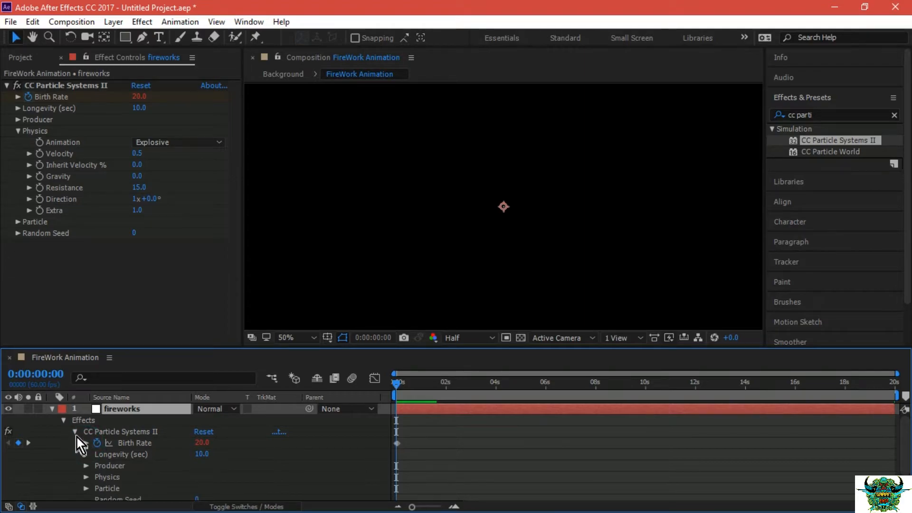
click(74, 431)
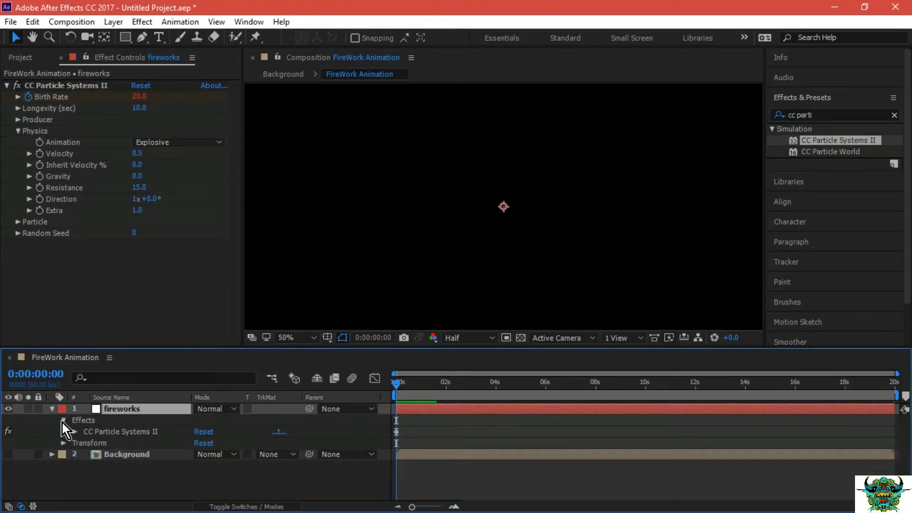
click(62, 420)
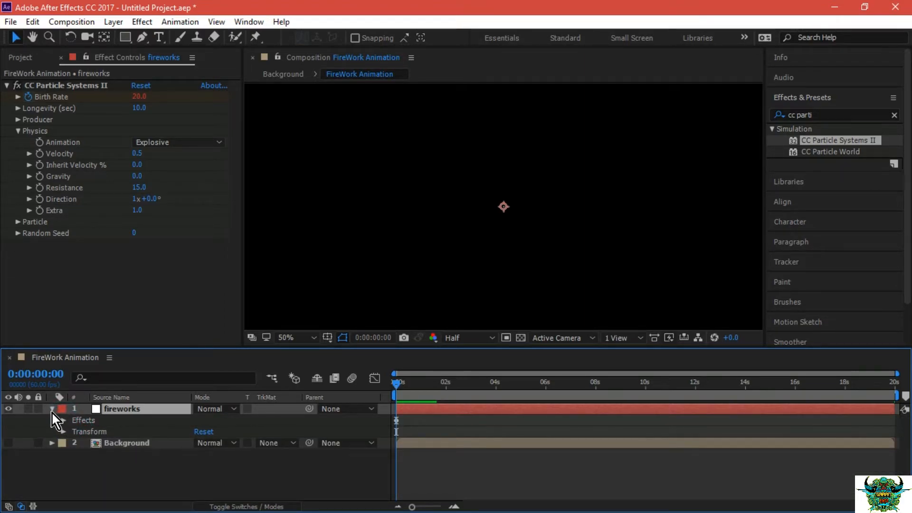
click(52, 410)
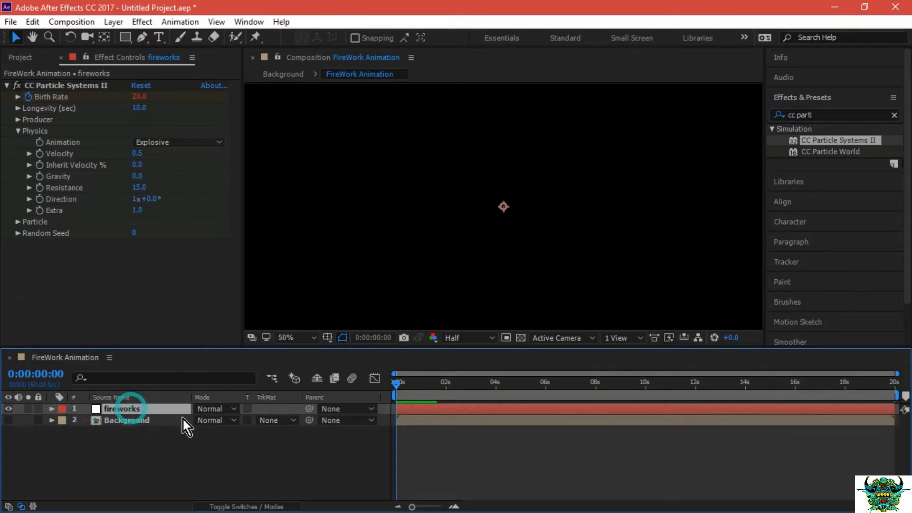
Duplicate the fireworks layer and rename the upper copy as fireworks-star.
key(ctrl+d)
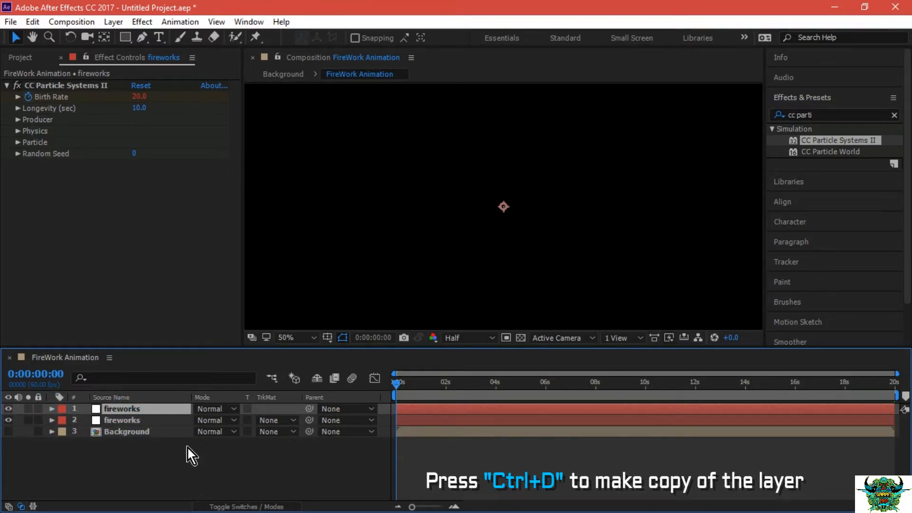
right_click(123, 408)
click(324, 117)
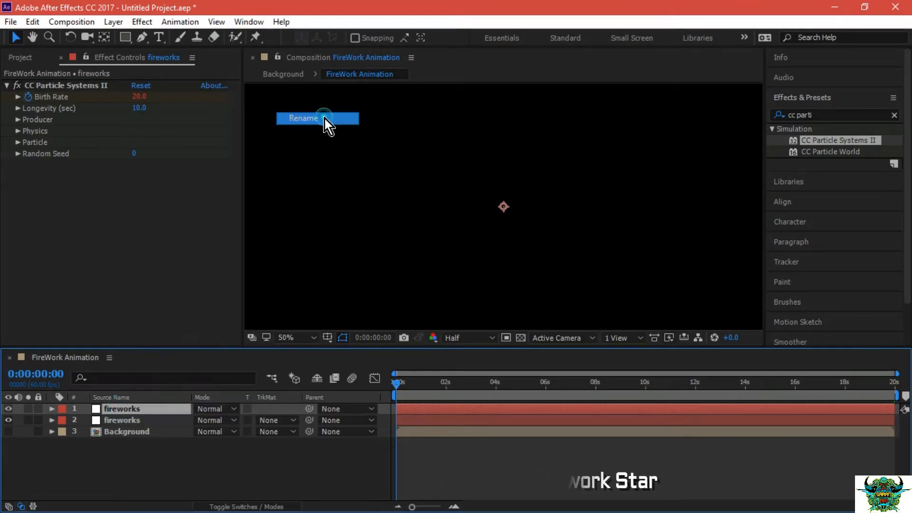
click(163, 407)
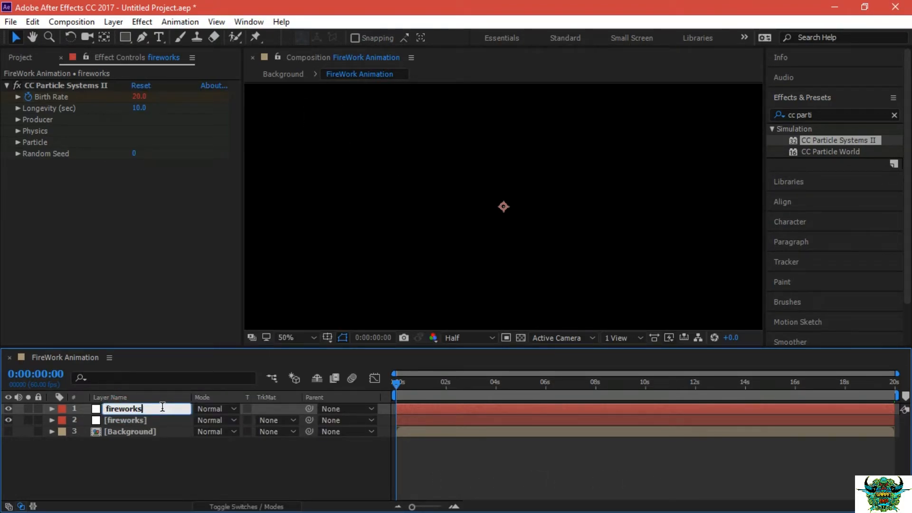
text(-star)
click(179, 451)
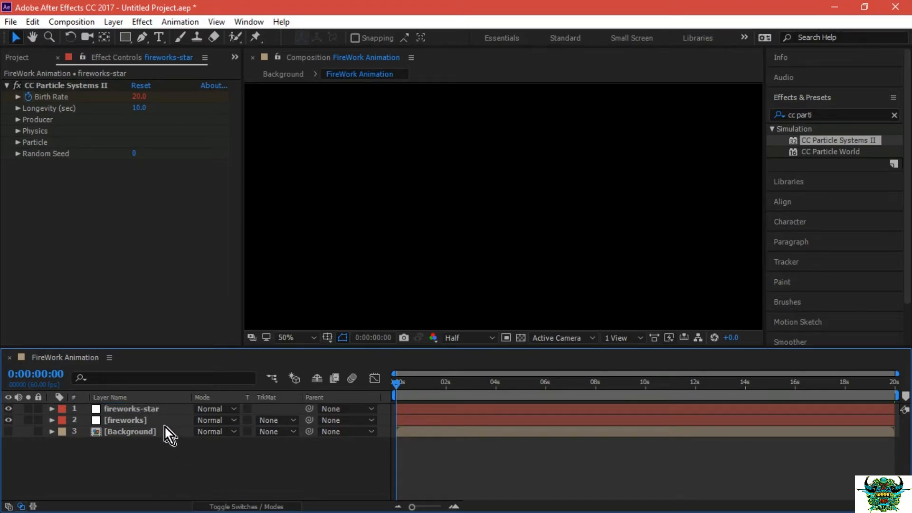
Change the Particle Type of the fireworks-star layer's CC Particle Systems II effect to Star.
click(159, 413)
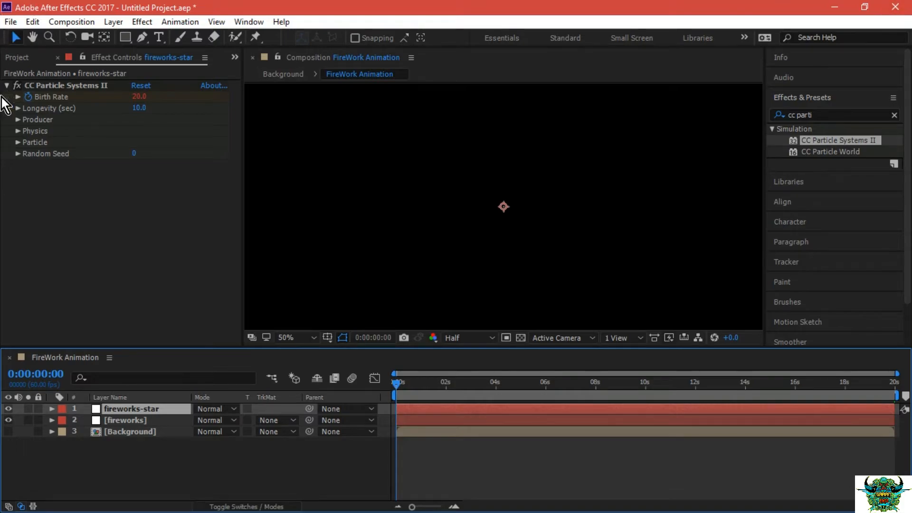
click(16, 142)
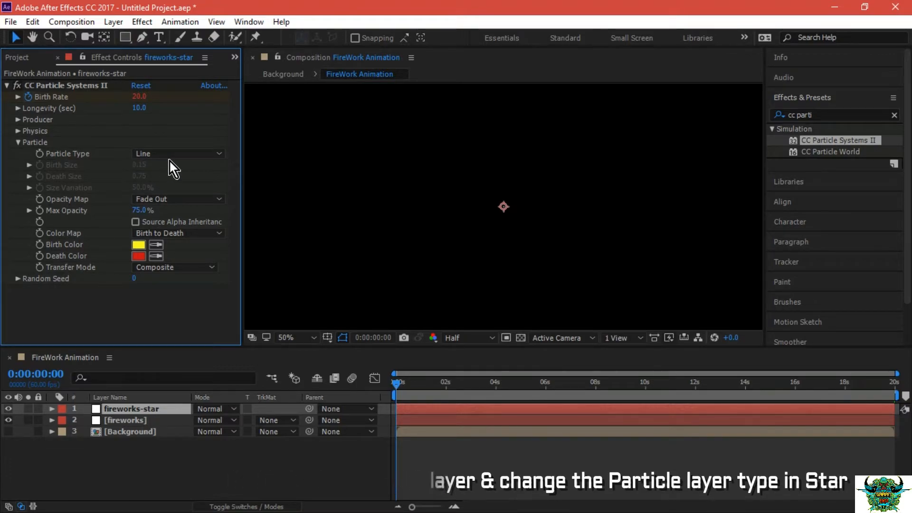
click(186, 154)
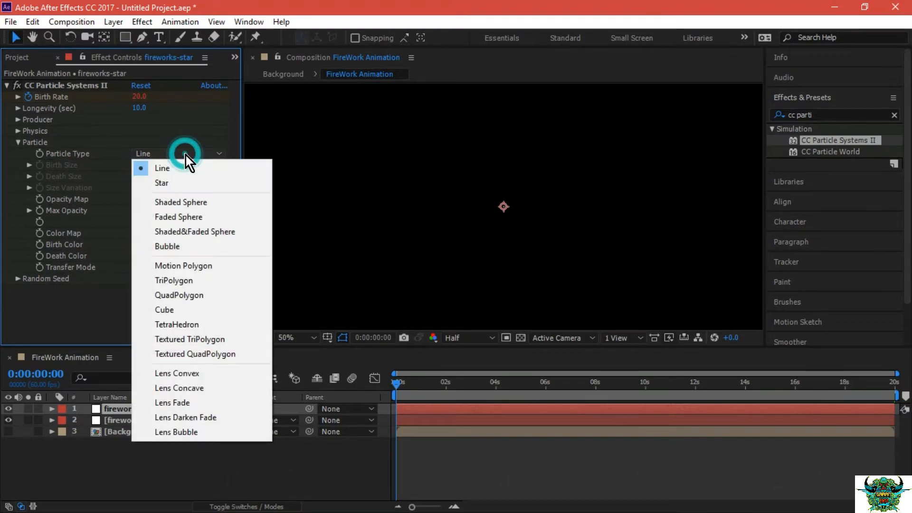
click(189, 184)
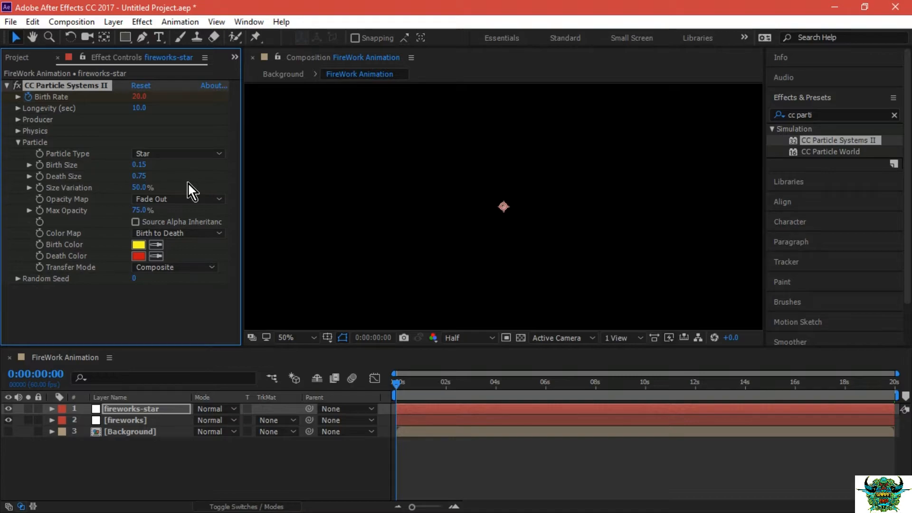
Set the star particles' Birth Size to 0.05 and Death Size to 0.01.
click(140, 164)
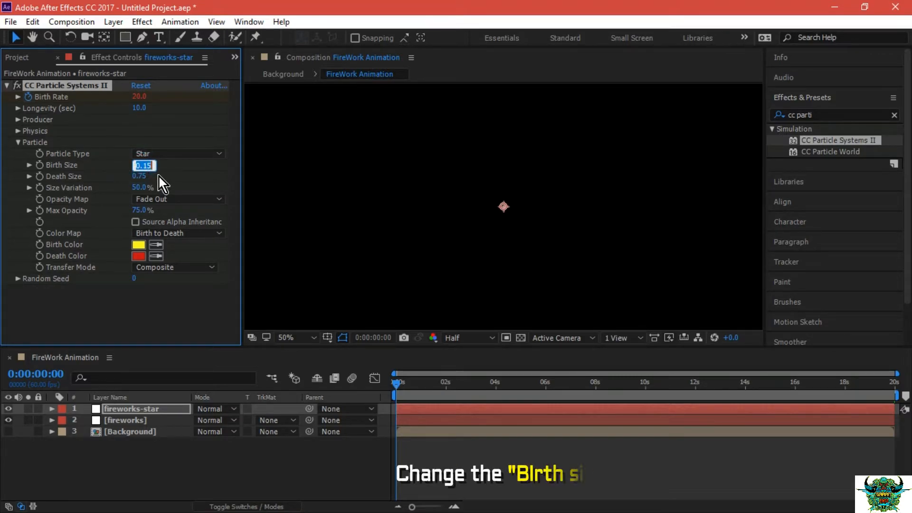
text(0.05)
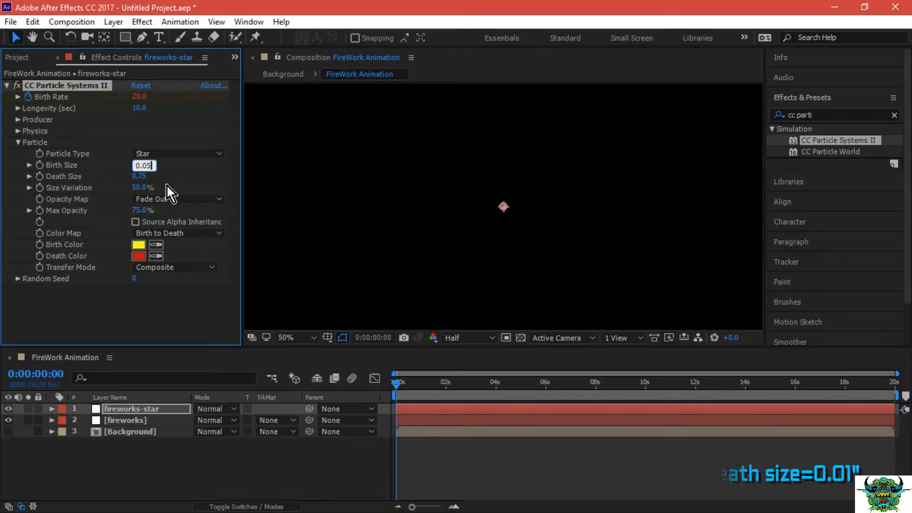
click(136, 176)
text(0.01)
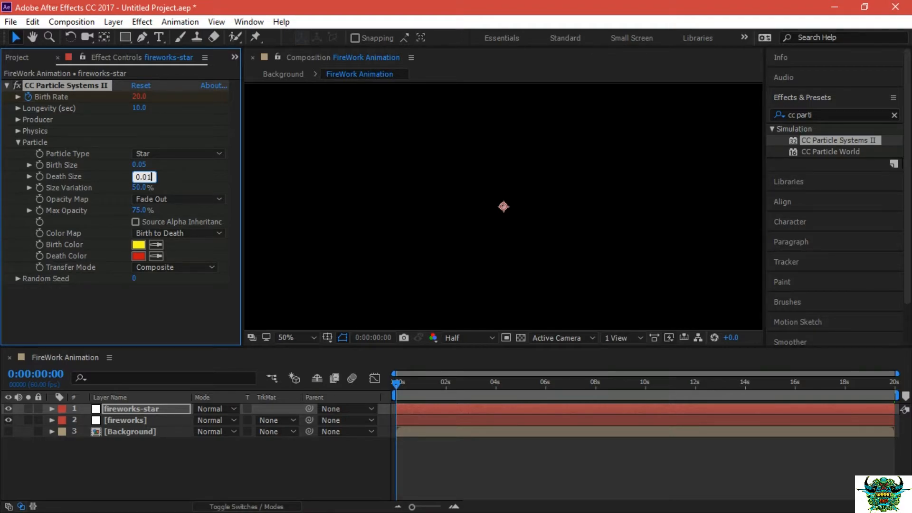
click(170, 178)
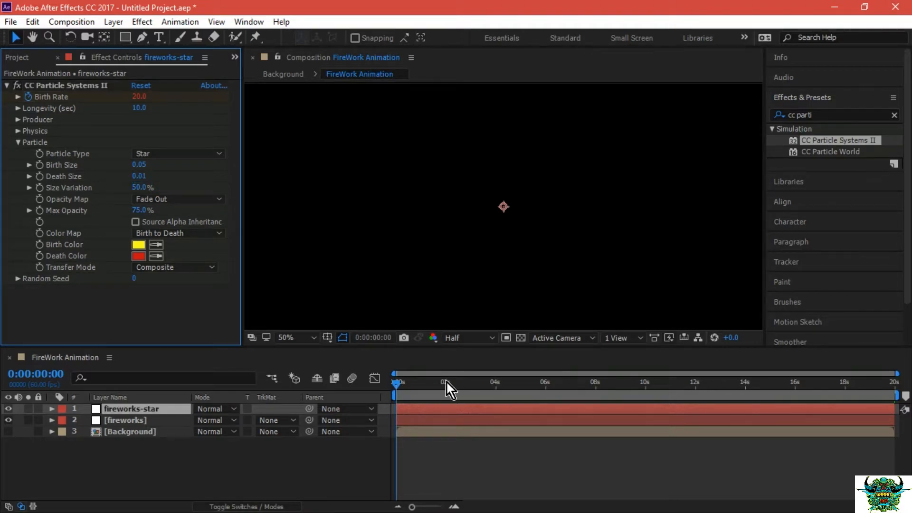
Play back the combined line and star bursts from the first frame and return to the start.
click(396, 380)
key(space)
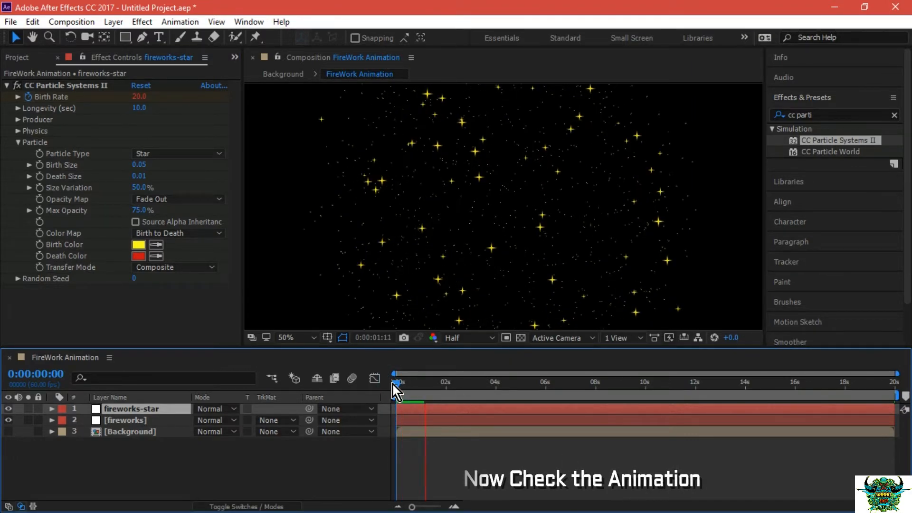
key(space)
key(space)
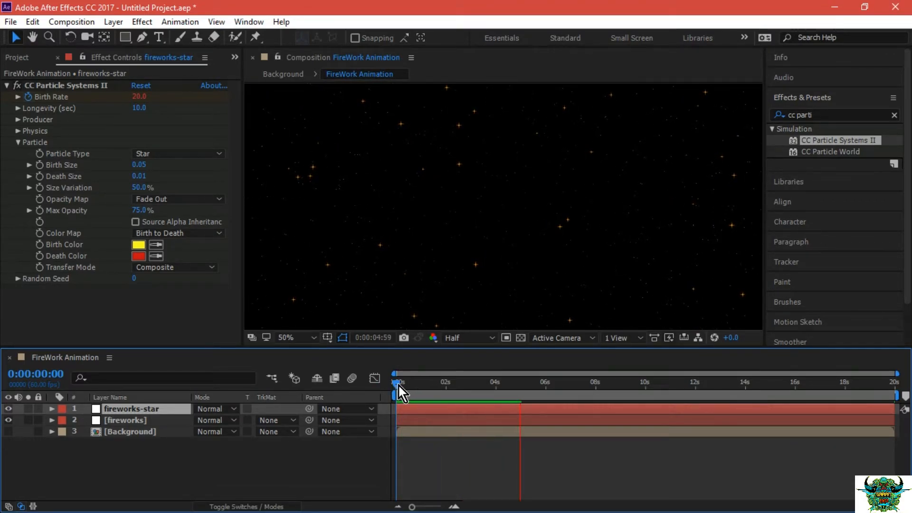
key(space)
key(space)
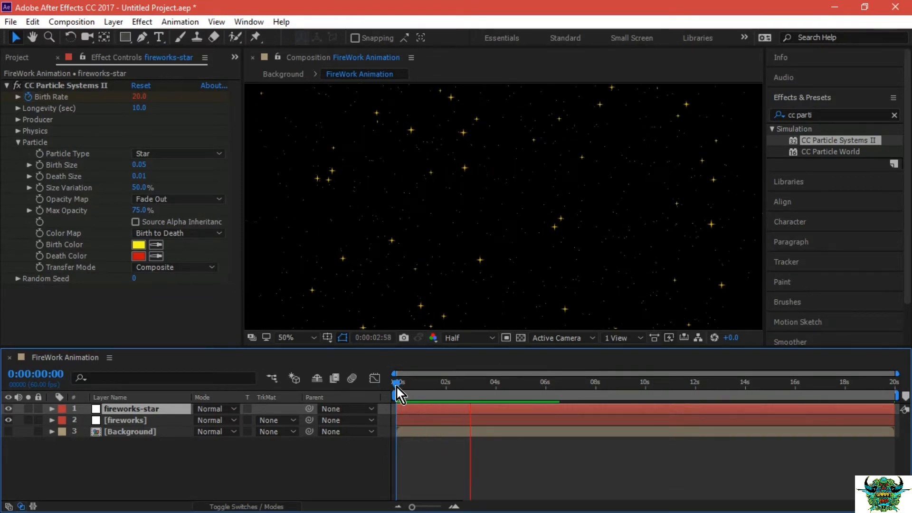
click(396, 385)
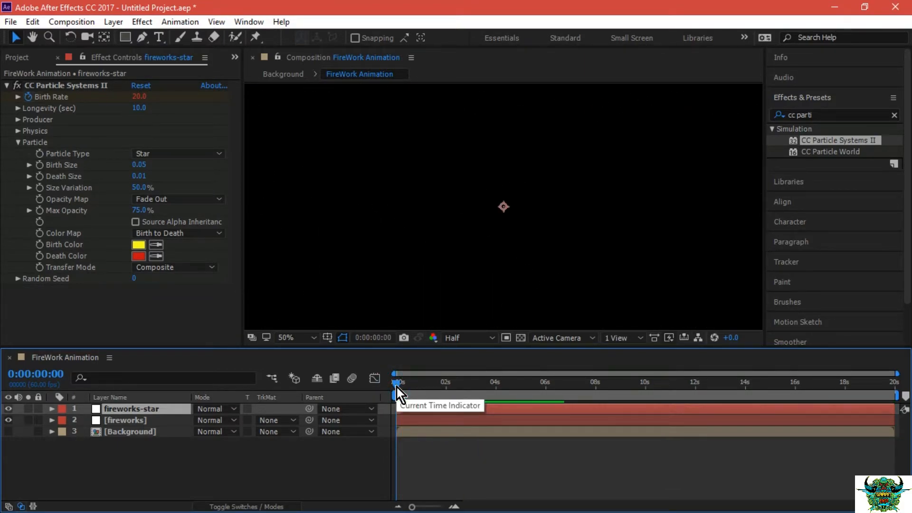
Pre-compose the fireworks-star and fireworks layers into a new composition named firework.
shift+click(133, 414)
right_click(187, 413)
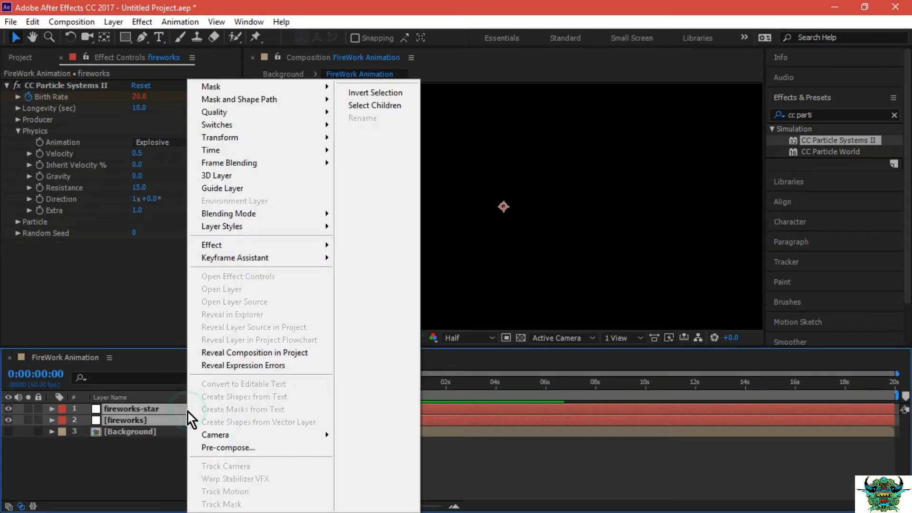
click(225, 449)
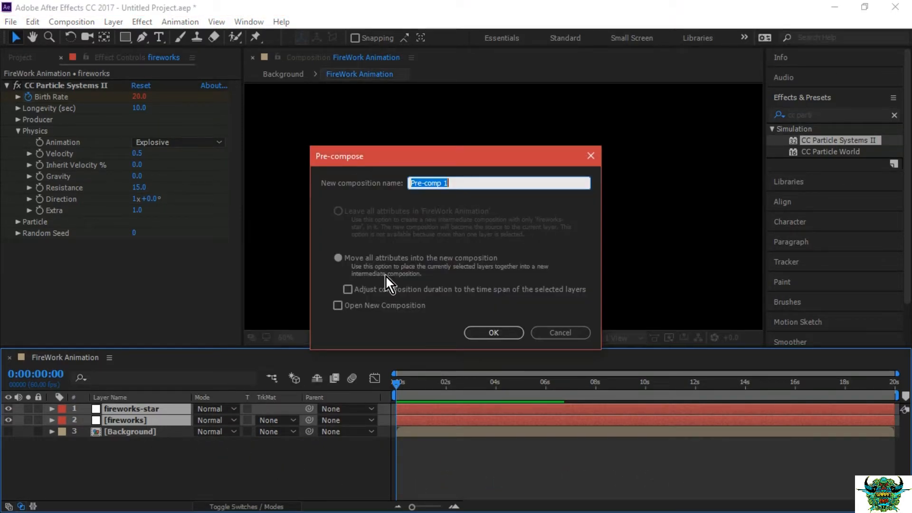
text(fi)
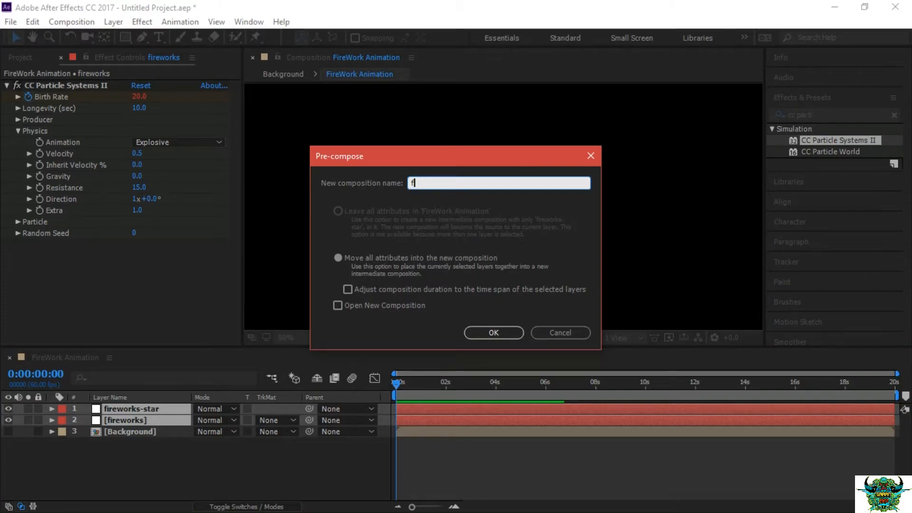
text(rework)
click(487, 334)
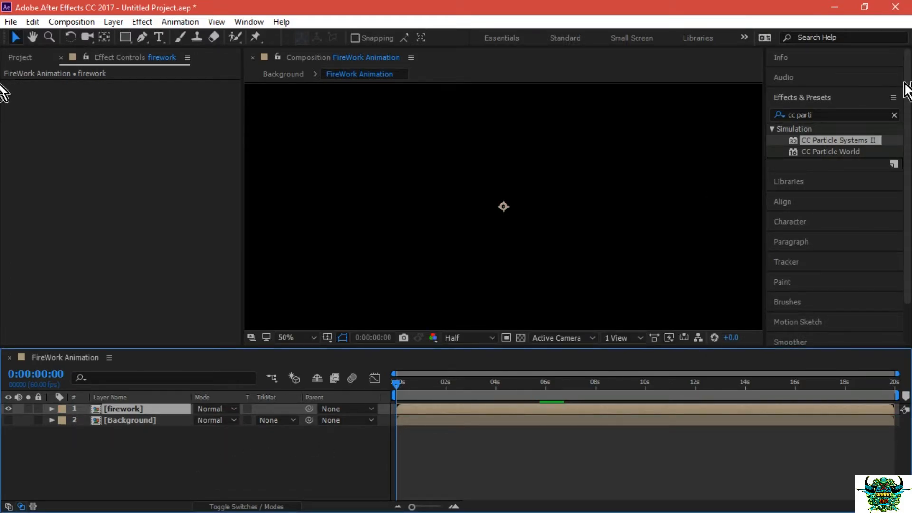
Find the Glow effect in the effects library and apply it to the firework layer.
click(821, 115)
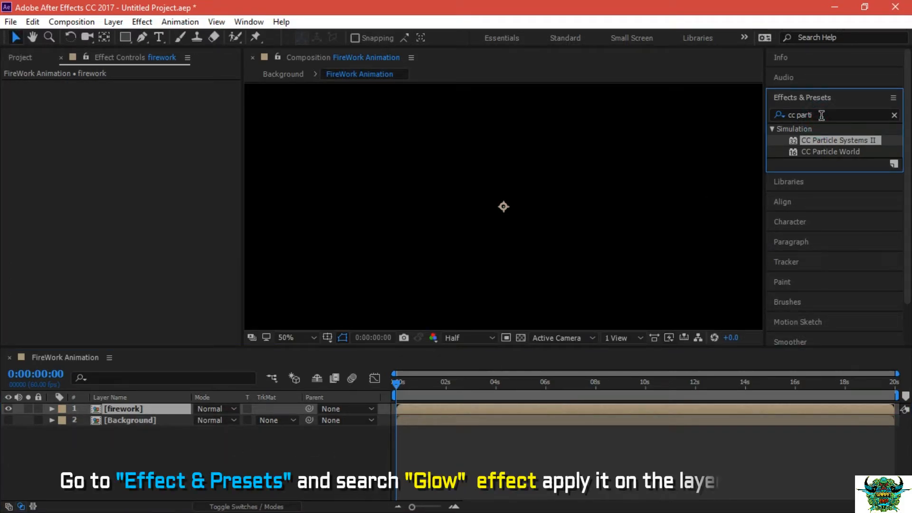
drag(820, 114, 743, 118)
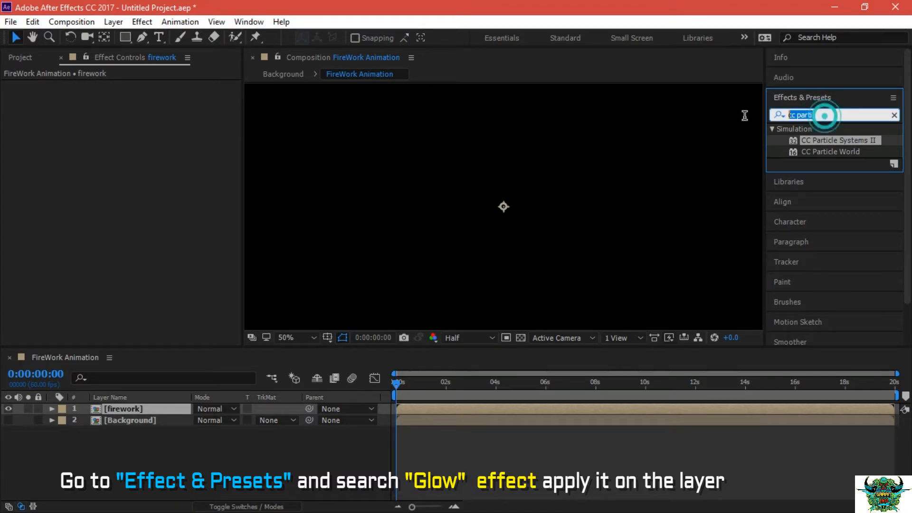
text(G)
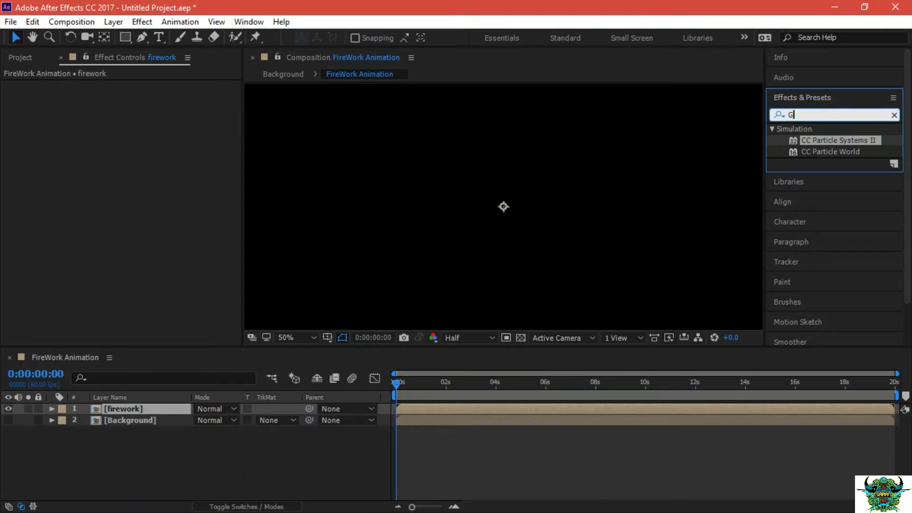
text(low)
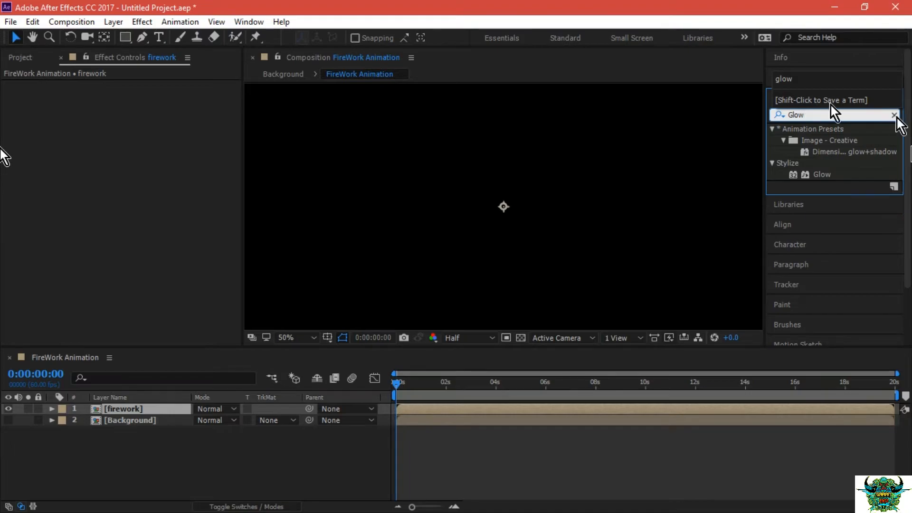
click(815, 172)
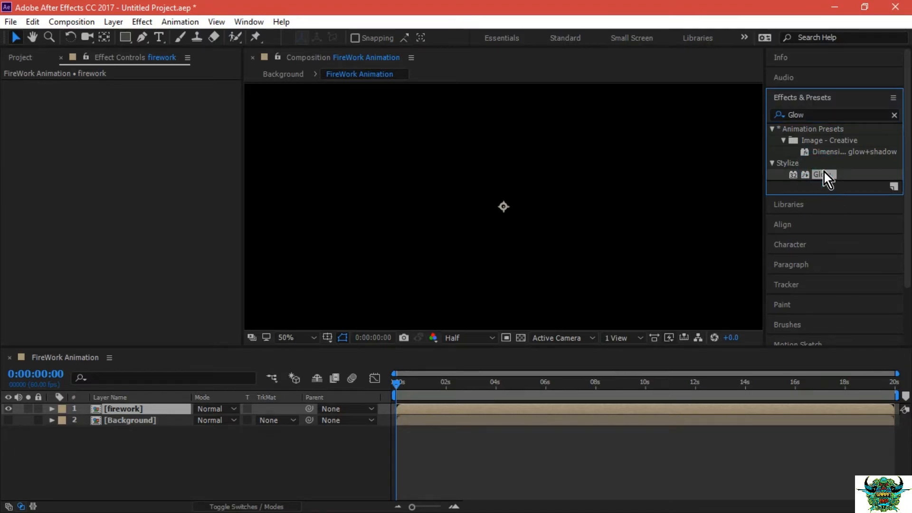
drag(824, 173, 155, 404)
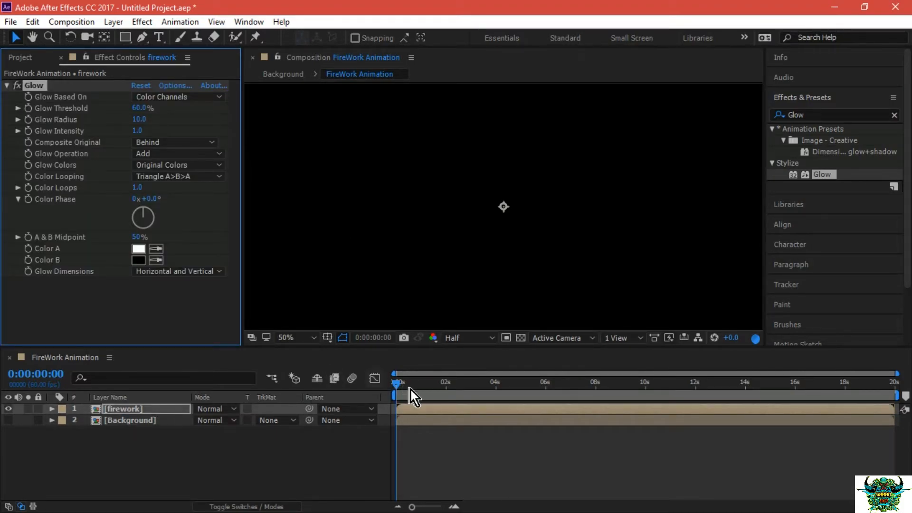
Play back the firework layer with its Glow effect from the first frame and return to the start.
click(422, 388)
click(396, 385)
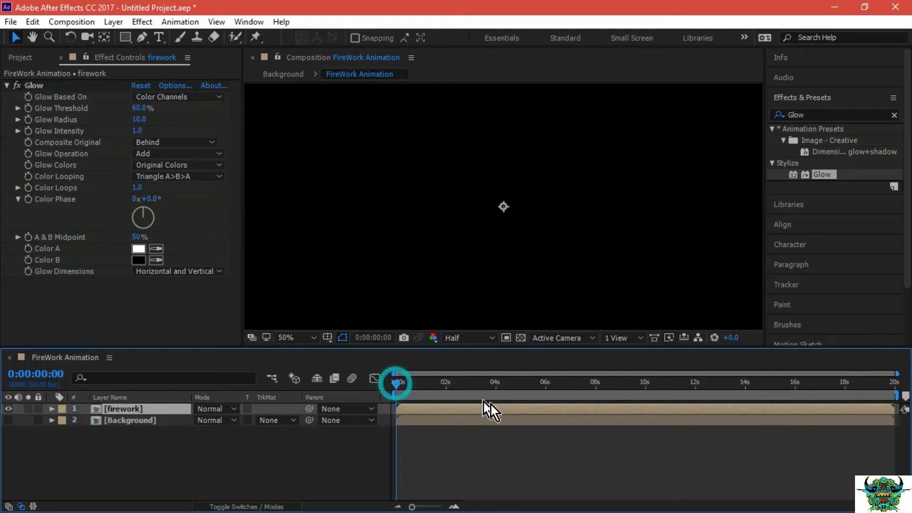
key(space)
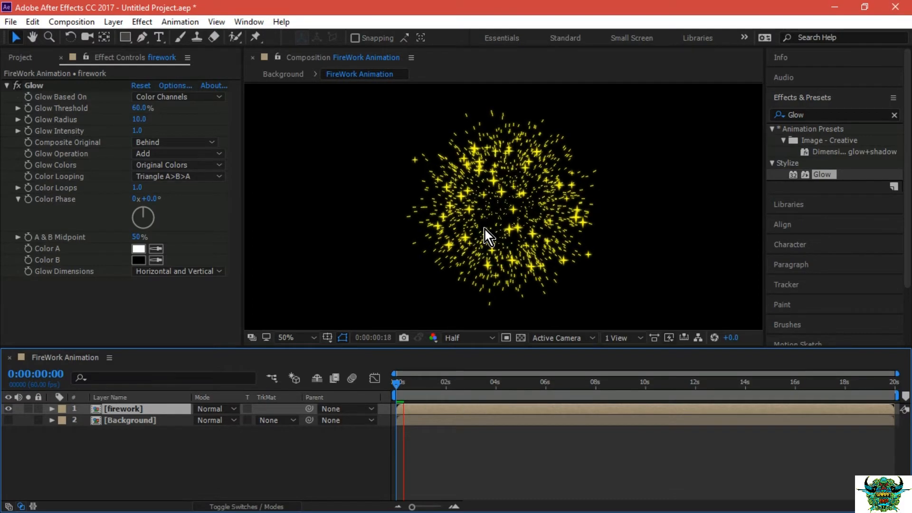
drag(398, 386, 376, 388)
key(space)
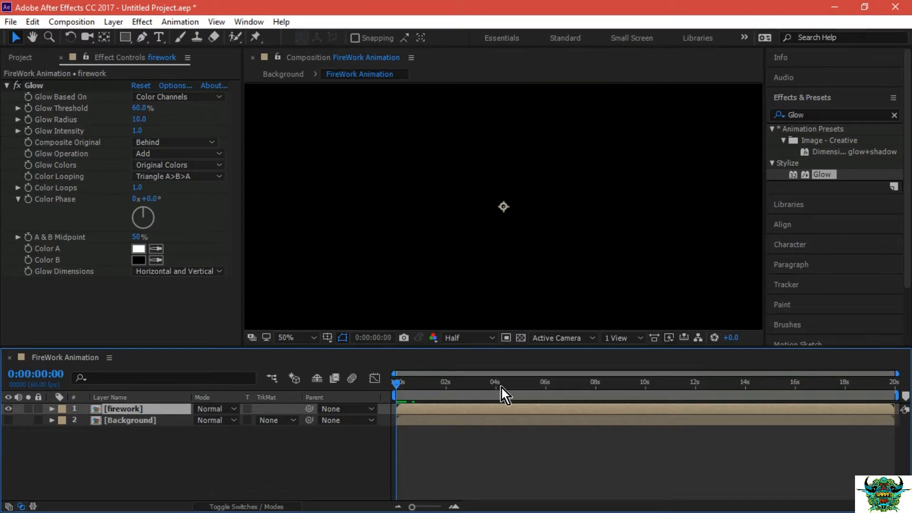
key(space)
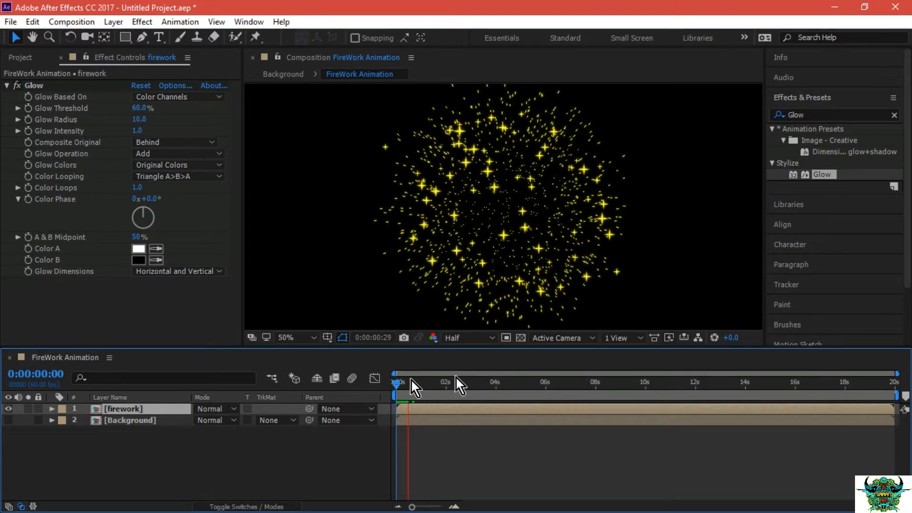
click(398, 387)
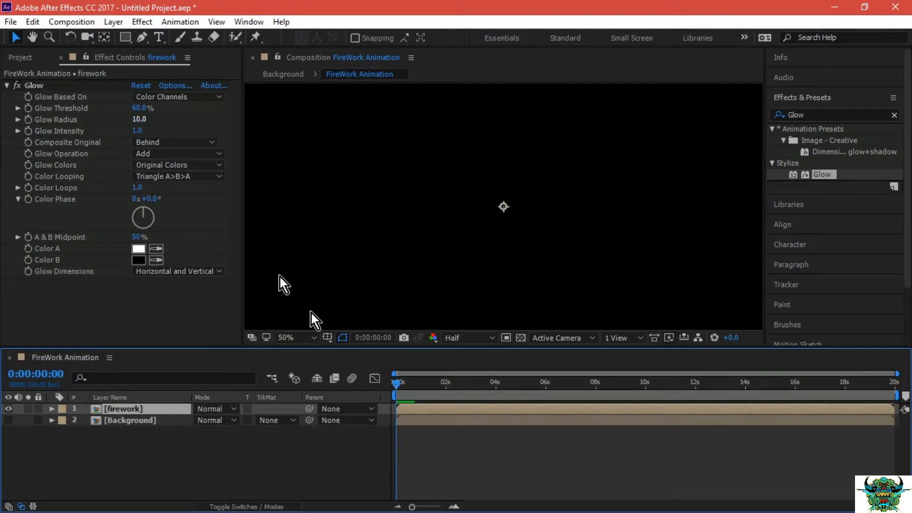
Set the firework layer's Glow Threshold to 71% and Glow Radius to 56, checking frames where the burst is spread out.
click(446, 382)
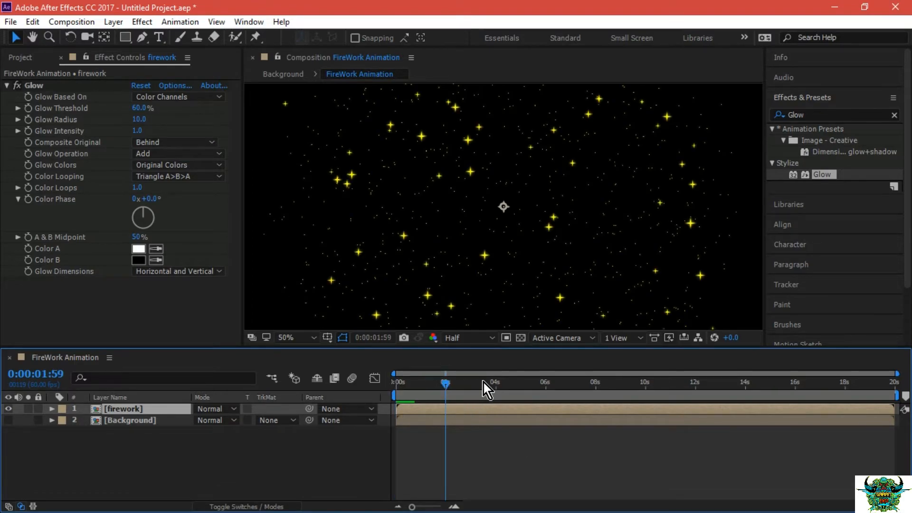
click(429, 383)
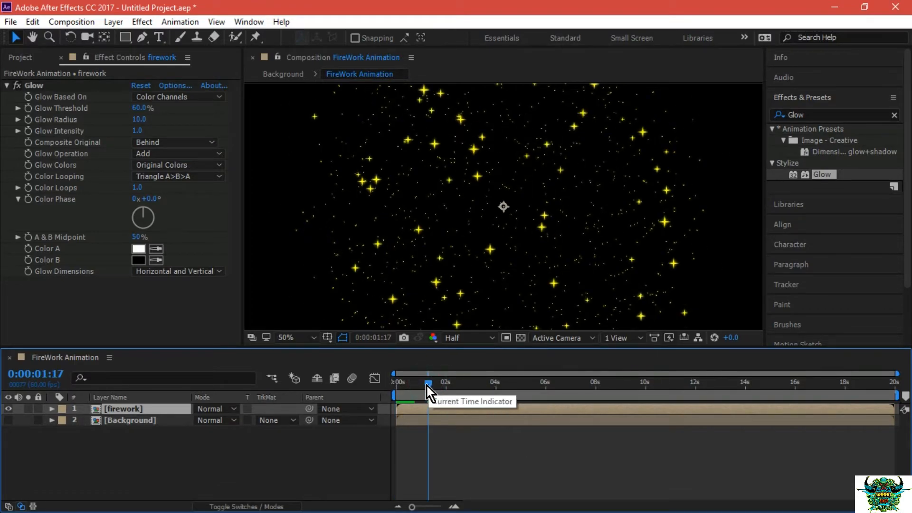
click(415, 384)
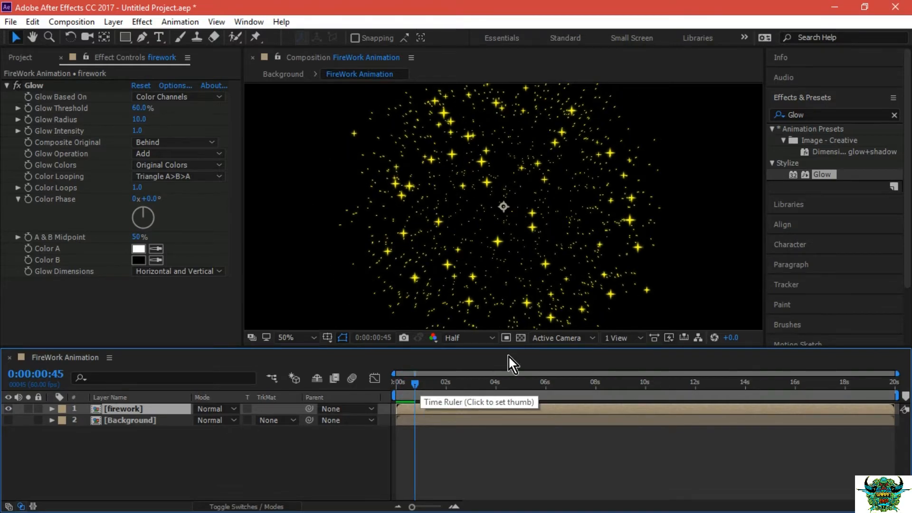
drag(140, 108, 158, 108)
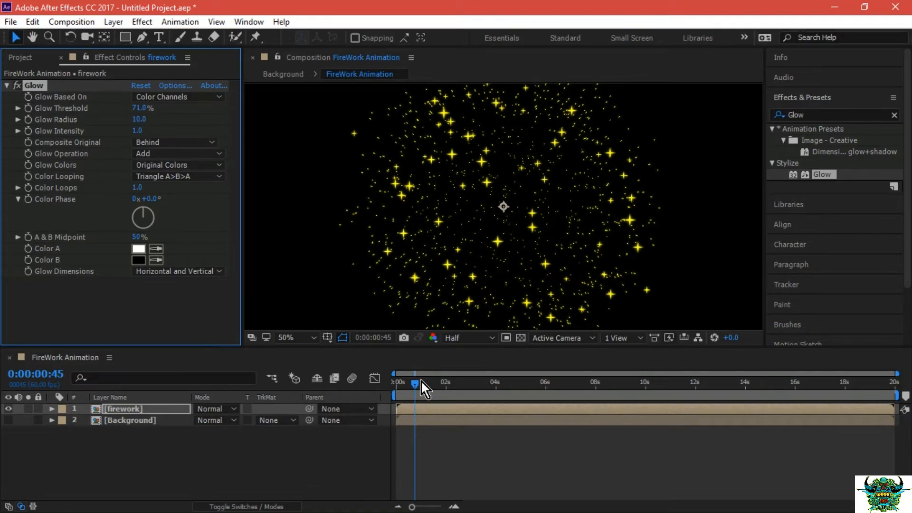
mouse_move(431, 381)
mouse_down()
mouse_move(444, 384)
mouse_move(418, 383)
mouse_up()
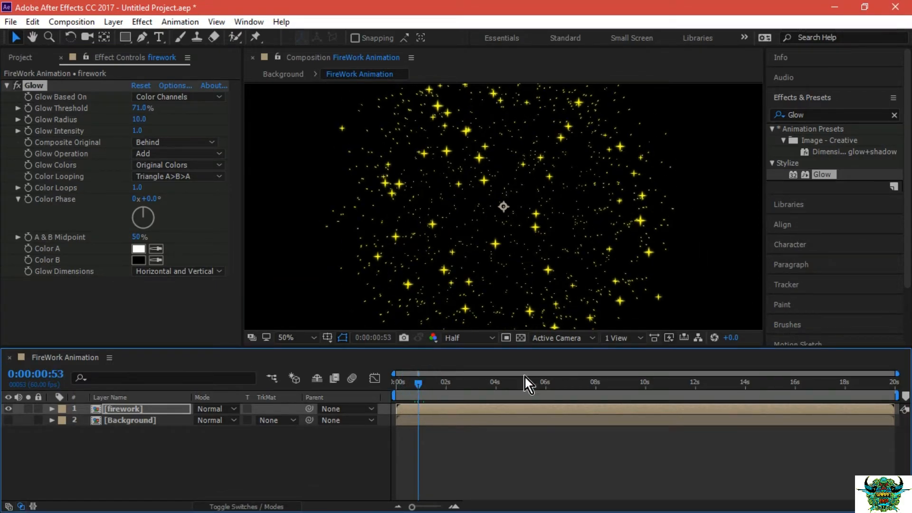
drag(139, 119, 161, 121)
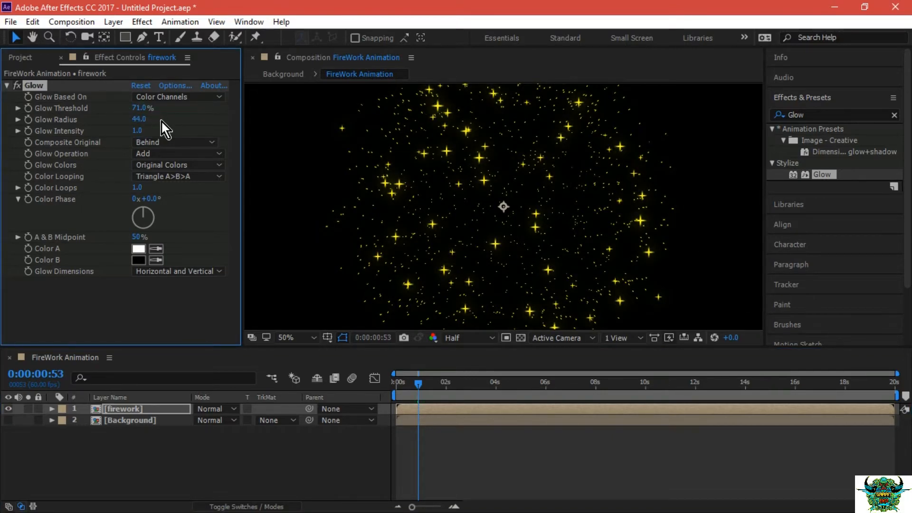
drag(142, 120, 159, 122)
Scrub through the burst to check the adjusted glow, and preview it from the first frame.
drag(428, 388, 454, 384)
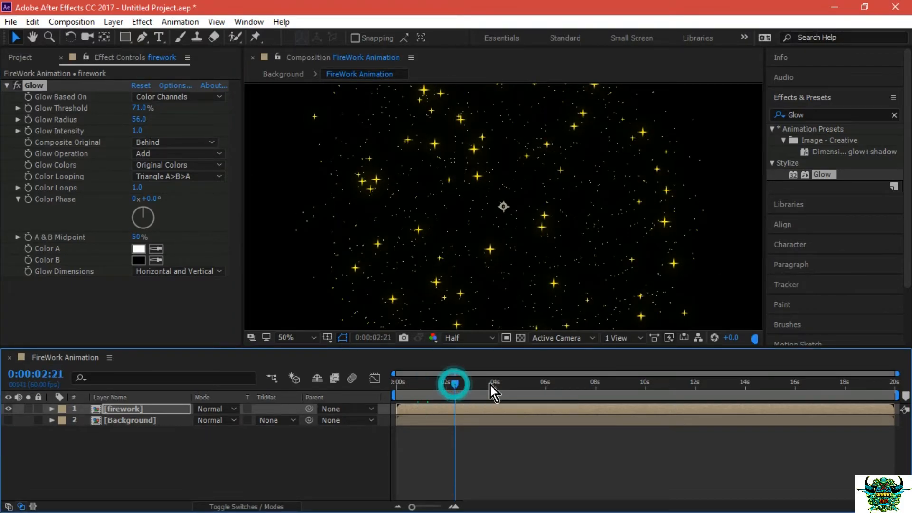
click(410, 384)
click(402, 383)
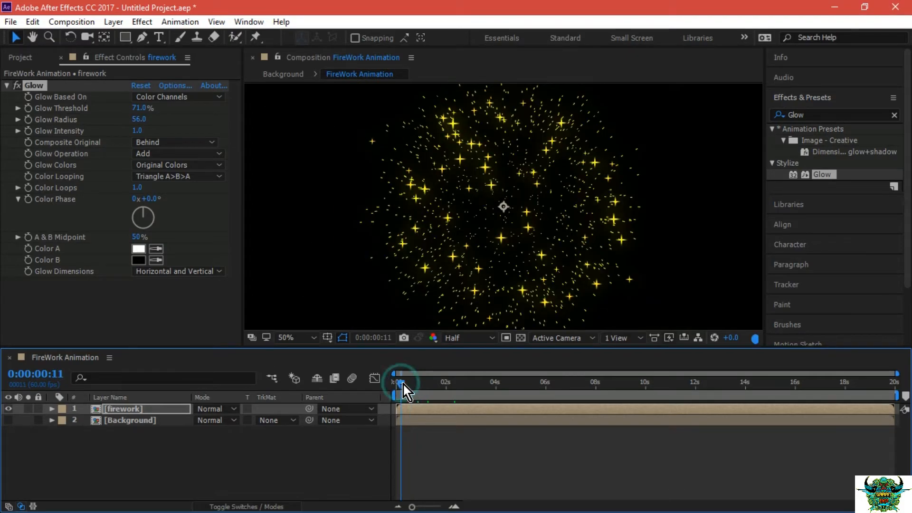
click(394, 385)
key(space)
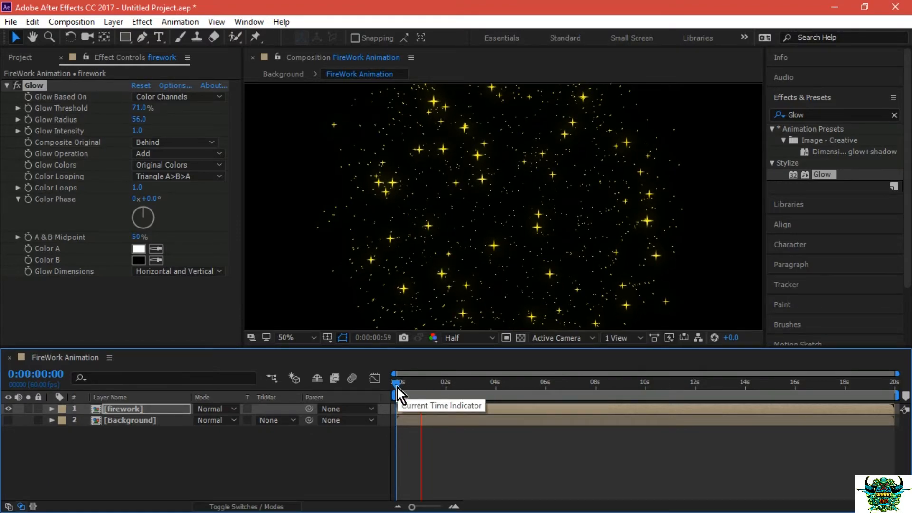
key(space)
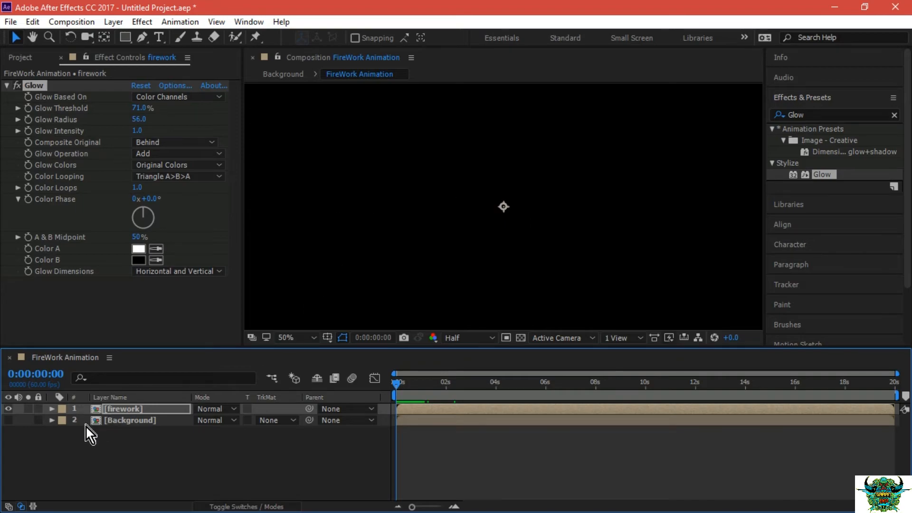
Duplicate the firework layer and shift the copy to start at about 6 seconds.
click(124, 408)
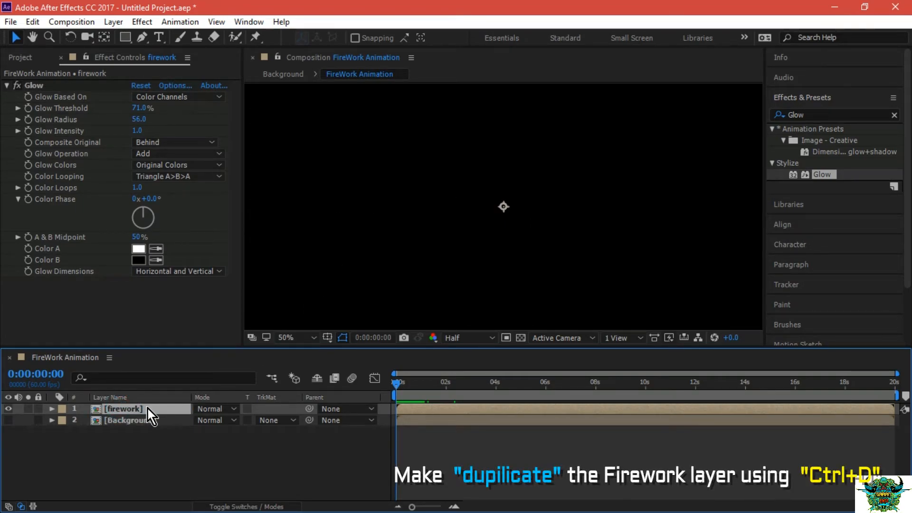
key(ctrl+d)
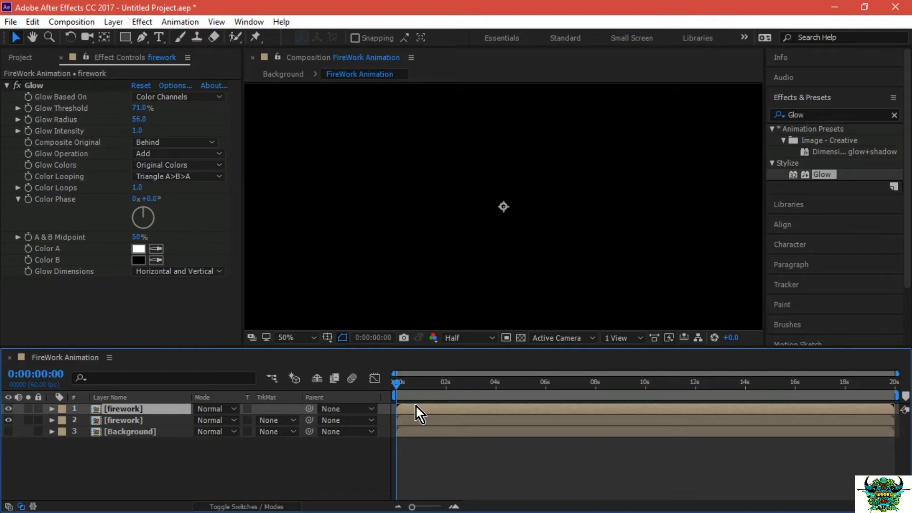
drag(422, 409, 571, 402)
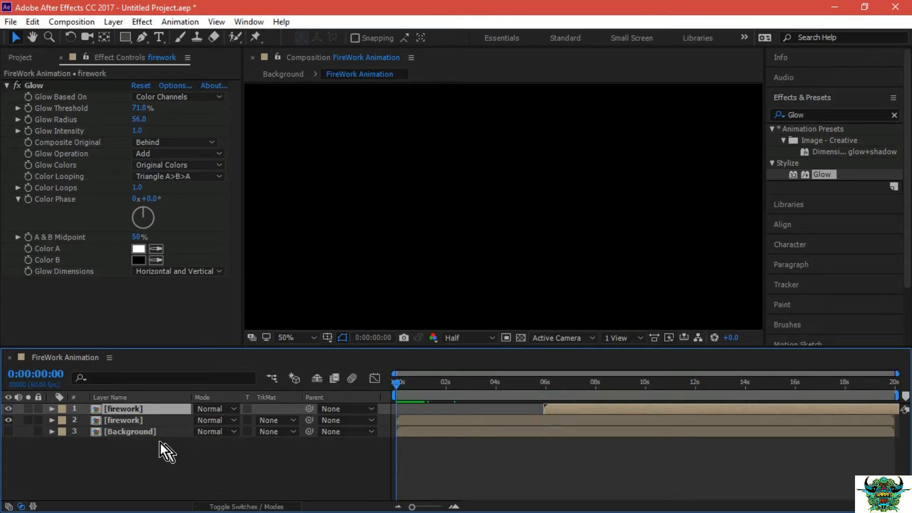
Find the Hue/Saturation effect and apply it to the duplicated firework layer that starts at about 6 seconds.
click(150, 409)
click(815, 116)
drag(815, 116, 773, 119)
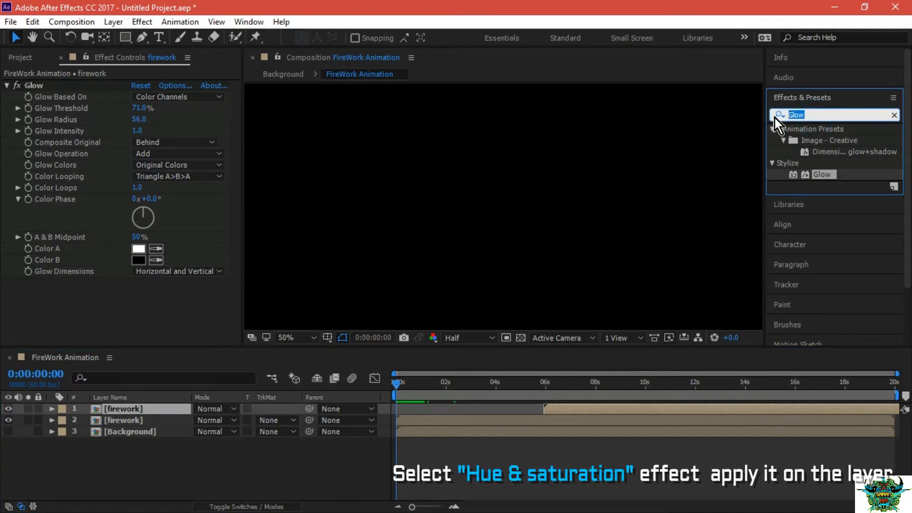
text(h)
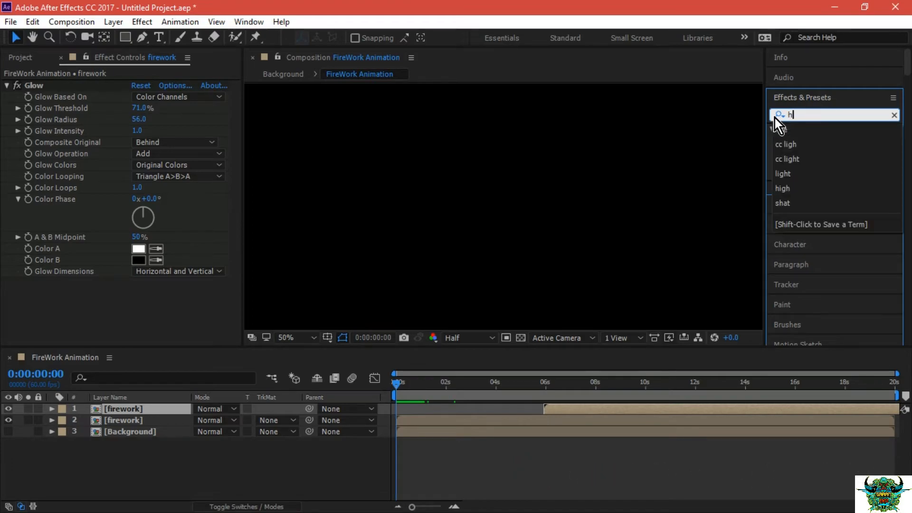
text(ue)
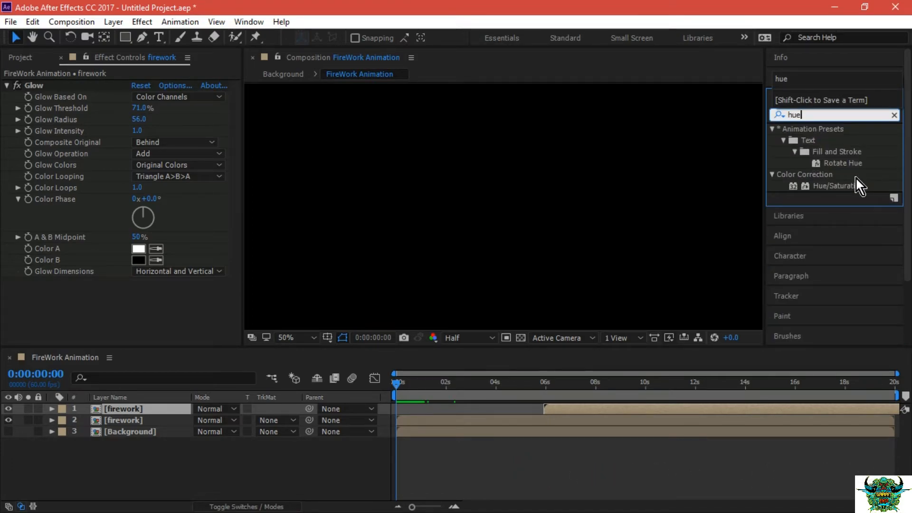
click(851, 186)
drag(851, 186, 146, 405)
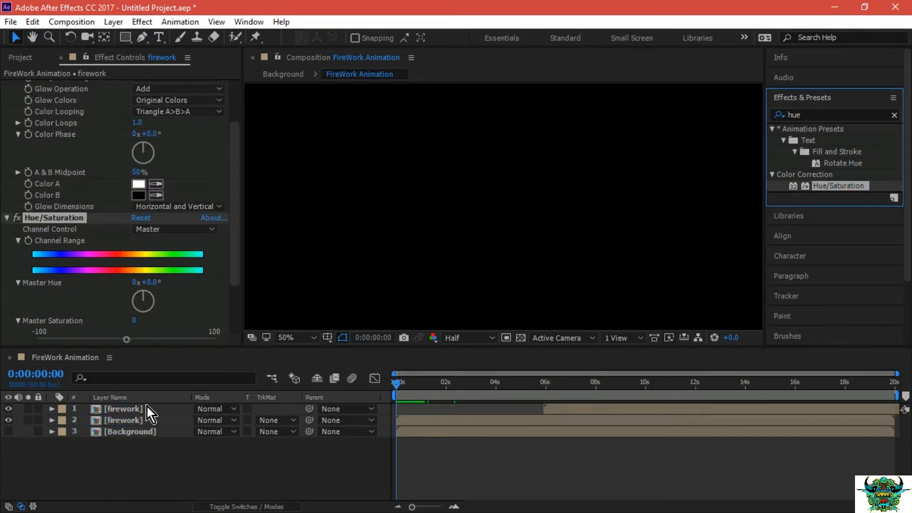
At 0:00:06:29, set the duplicated firework layer's Master Hue to +50° to recolor its burst green.
click(146, 407)
click(549, 384)
click(578, 386)
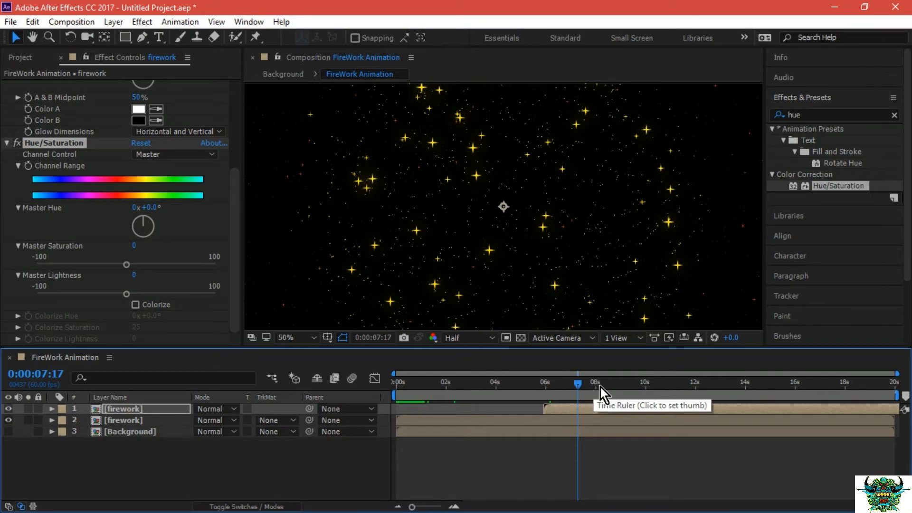
click(558, 388)
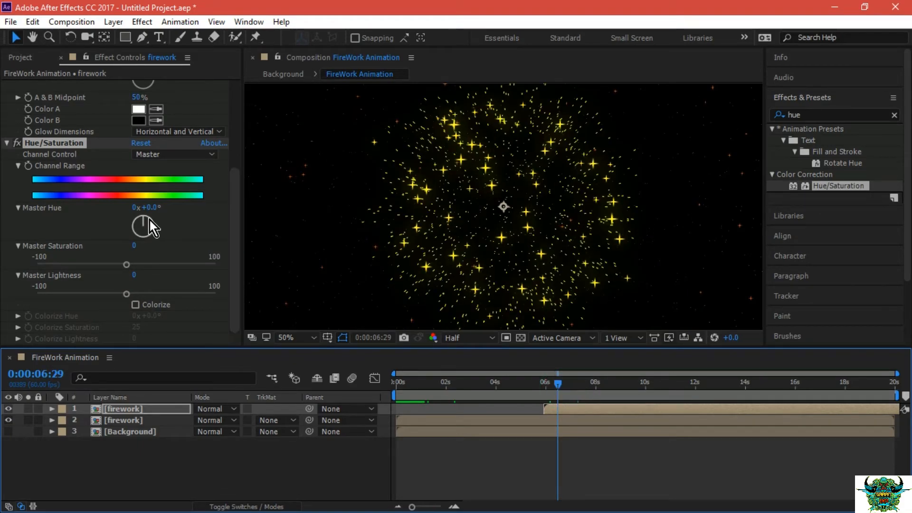
mouse_move(146, 221)
mouse_down()
mouse_move(152, 229)
mouse_move(151, 220)
mouse_up()
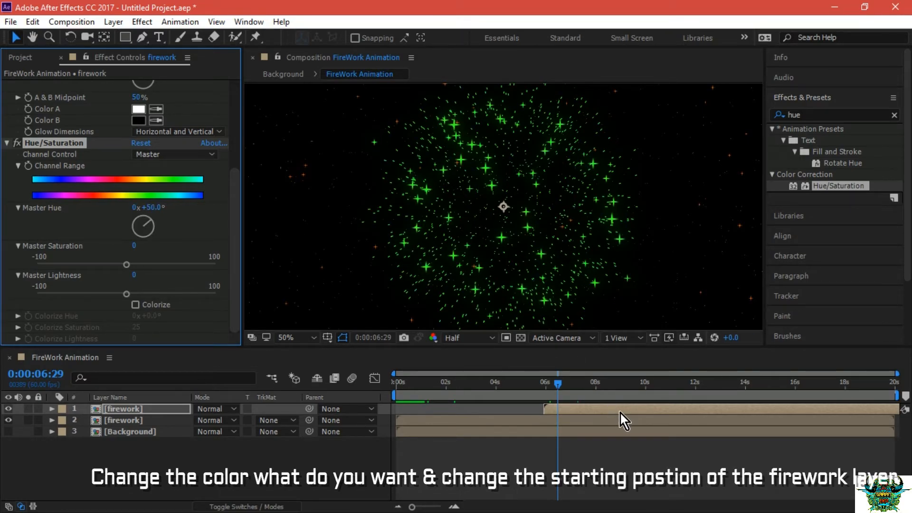
Duplicate the green firework layer and shift the new copy to start just before 12 seconds.
click(121, 412)
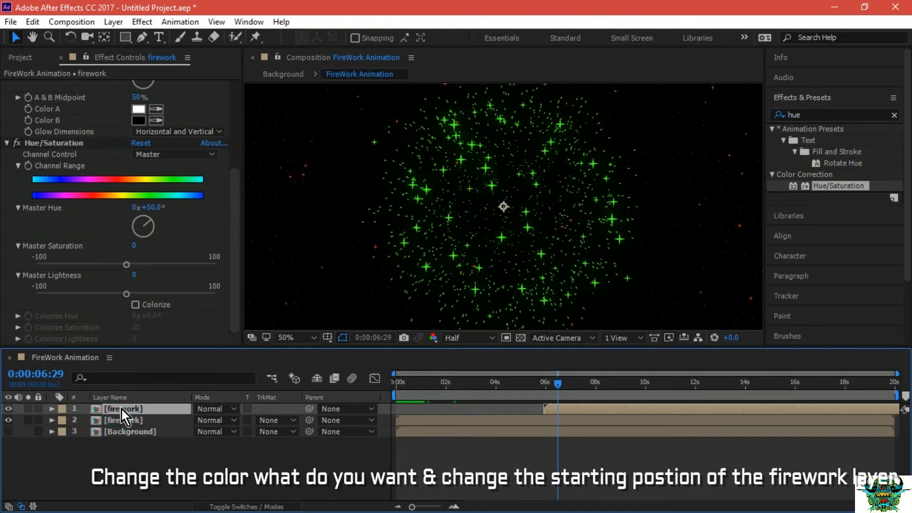
key(ctrl+d)
click(142, 407)
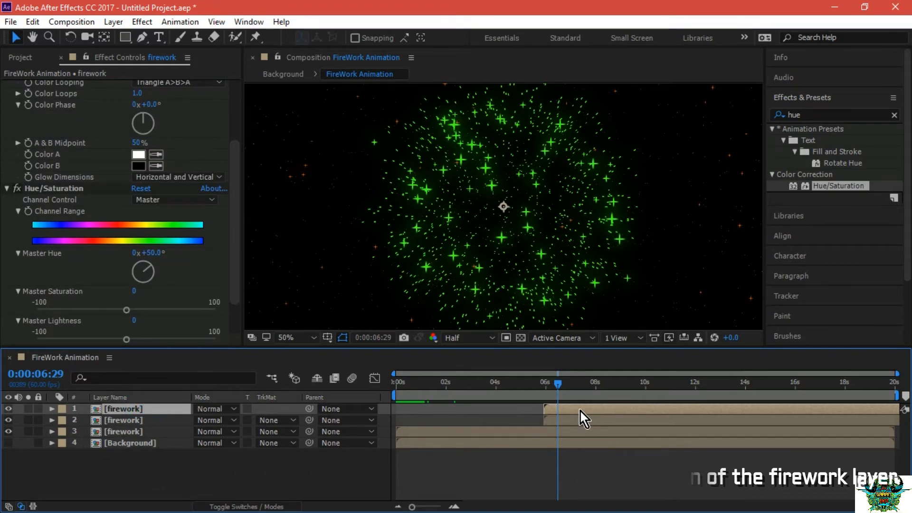
drag(581, 411, 617, 407)
drag(677, 414, 727, 413)
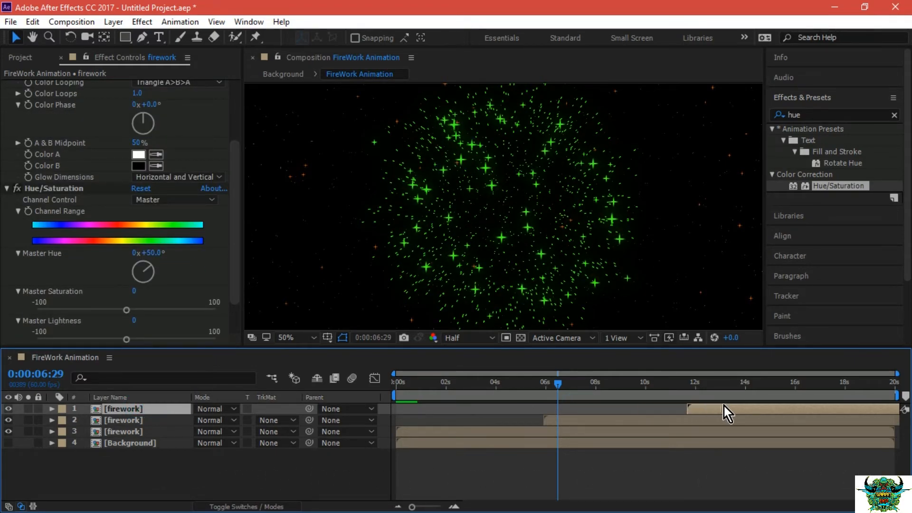
Shift the middle firework layer to start at about 3 seconds and the uppermost one to start at about 7.4 seconds.
drag(558, 385, 432, 383)
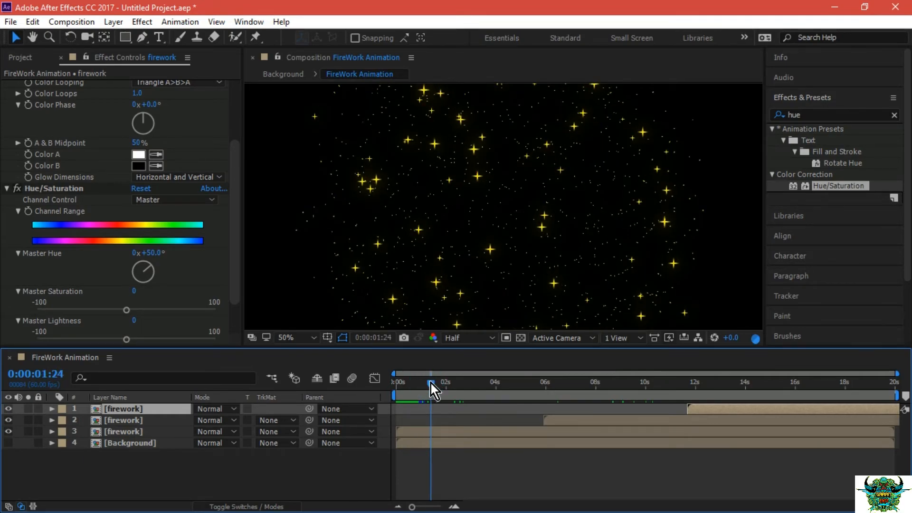
drag(573, 417, 471, 419)
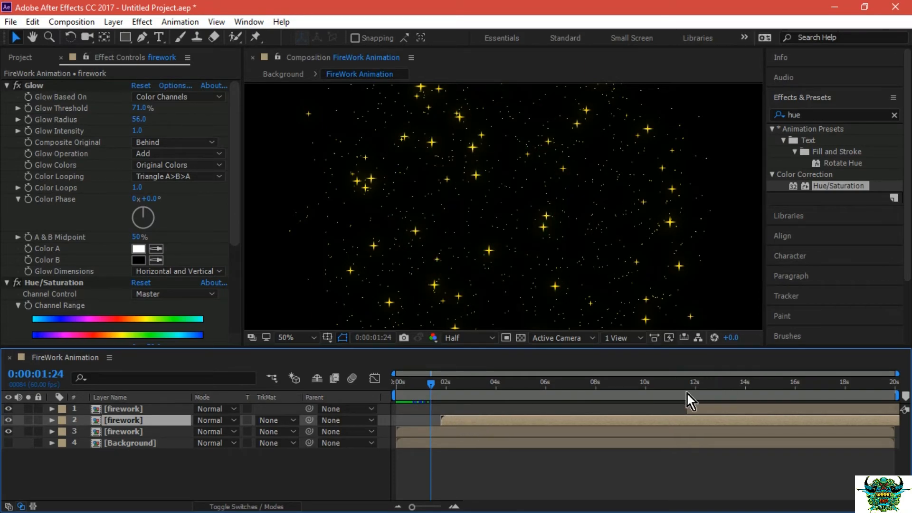
drag(446, 389, 494, 381)
drag(504, 420, 540, 417)
drag(696, 409, 589, 408)
drag(495, 387, 567, 388)
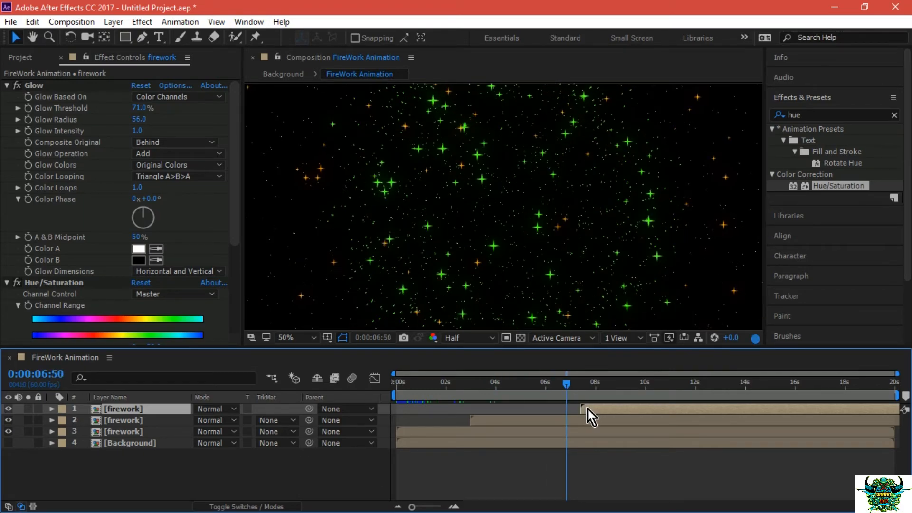
Inspect the uppermost firework layer's burst around 8 seconds and set the layer's Position to 960, 560.
drag(569, 383, 590, 382)
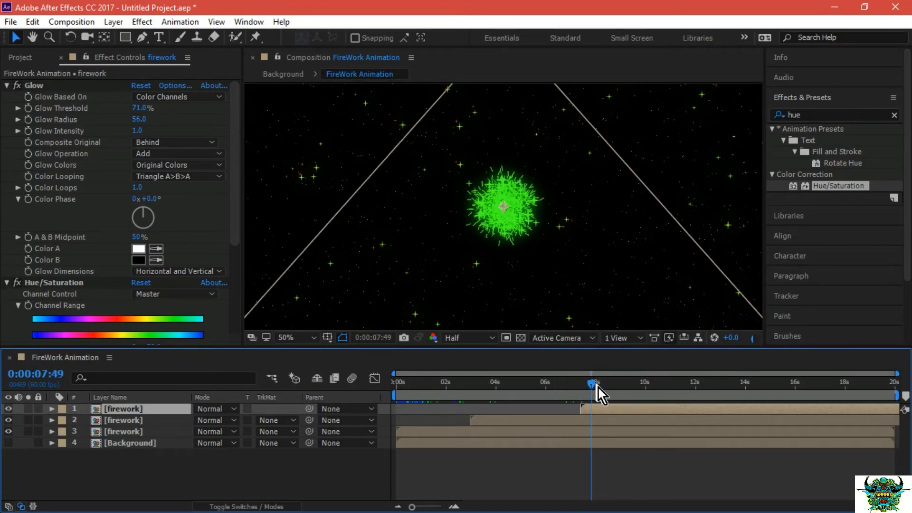
click(617, 385)
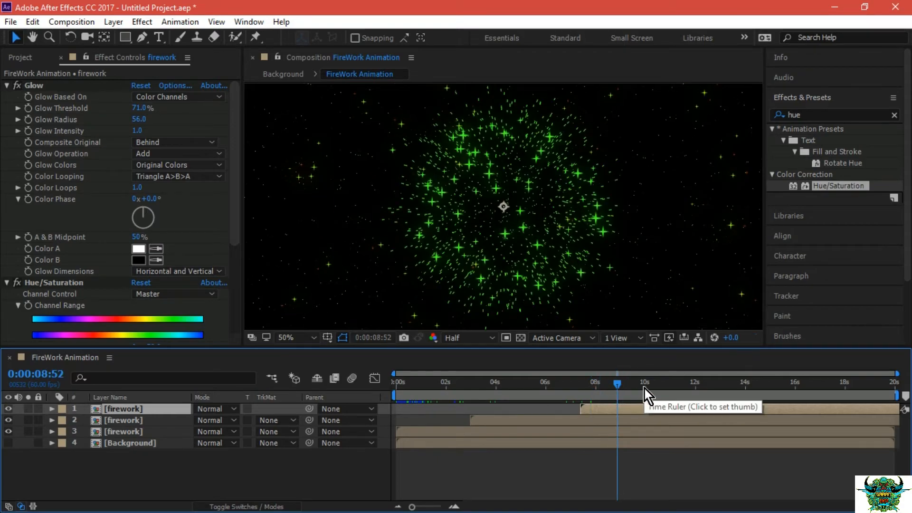
click(594, 392)
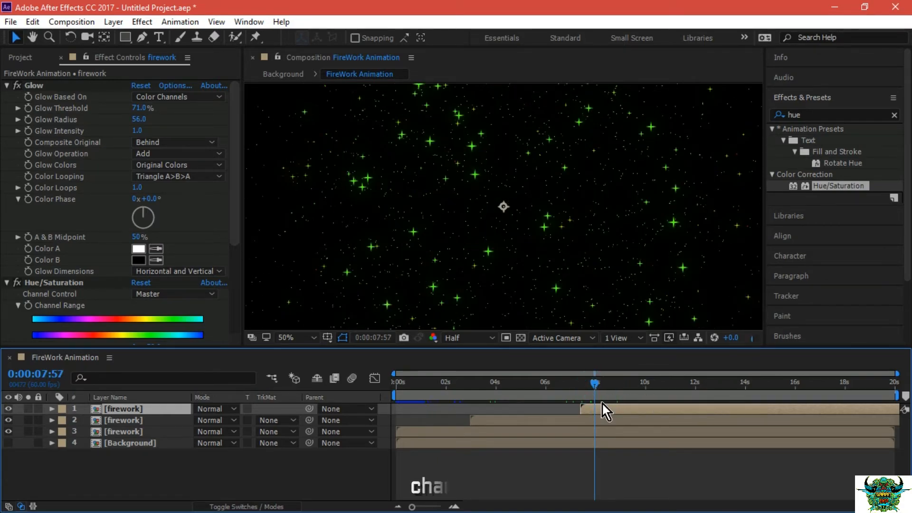
click(53, 409)
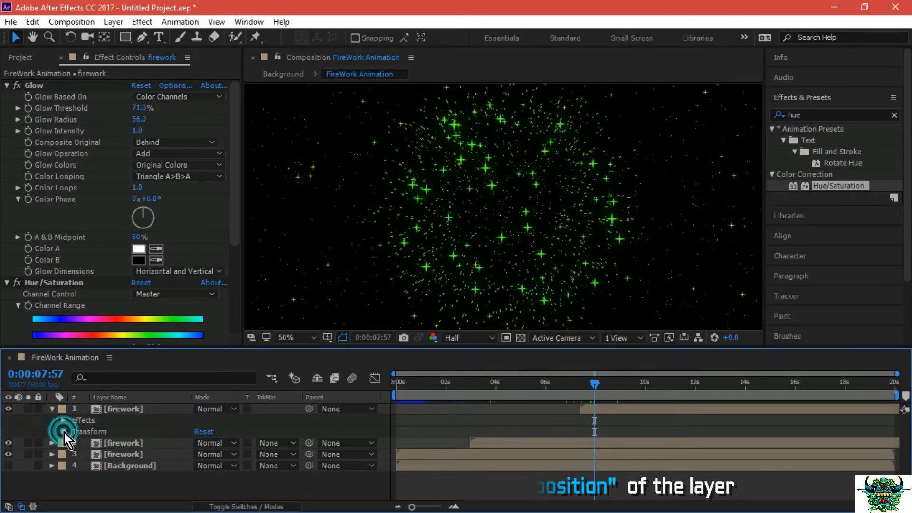
click(64, 432)
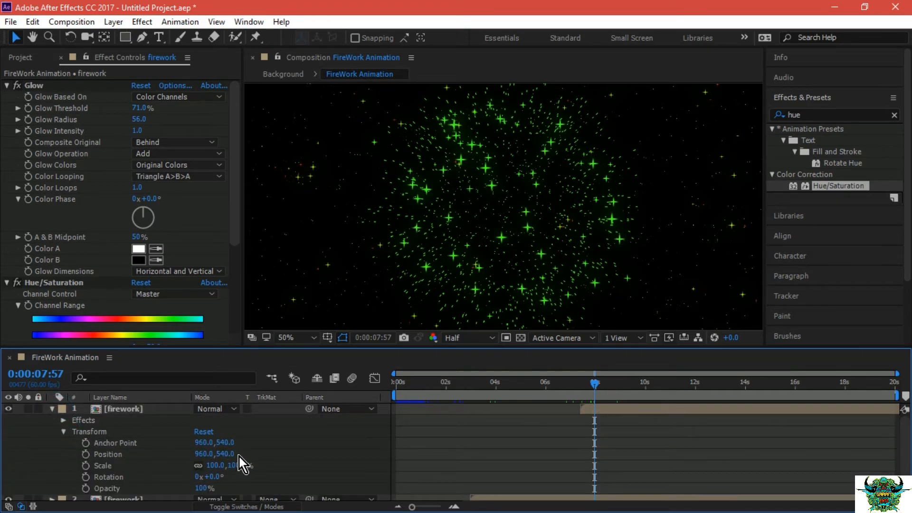
drag(229, 454, 235, 454)
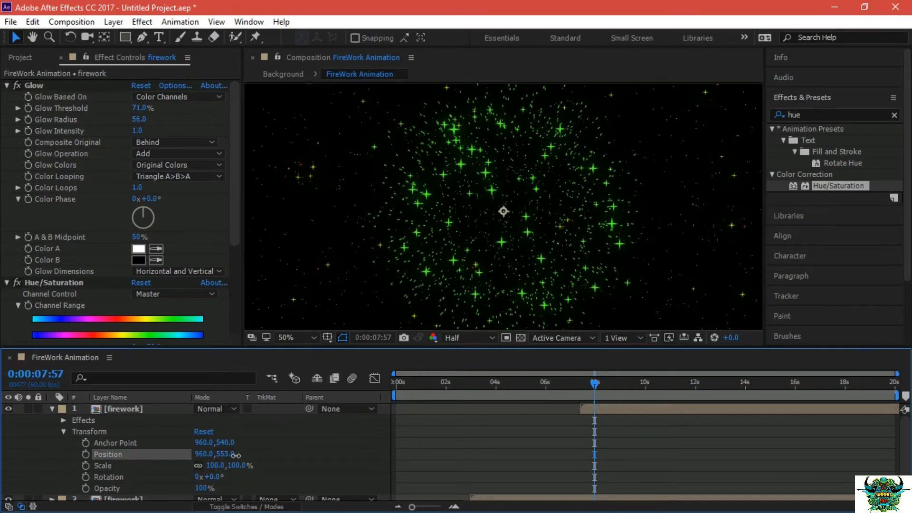
drag(594, 384, 585, 387)
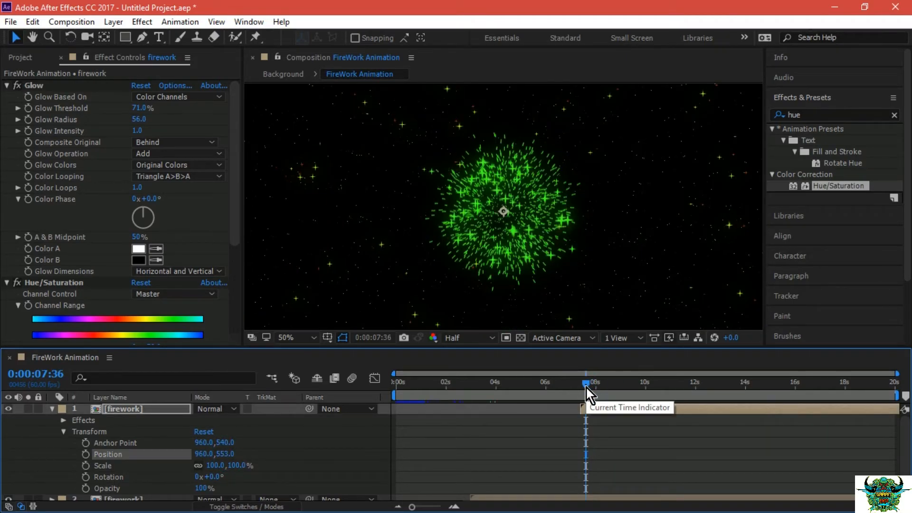
mouse_move(222, 454)
mouse_down()
mouse_move(242, 454)
mouse_move(227, 454)
mouse_move(232, 442)
mouse_move(273, 443)
mouse_move(224, 447)
mouse_up()
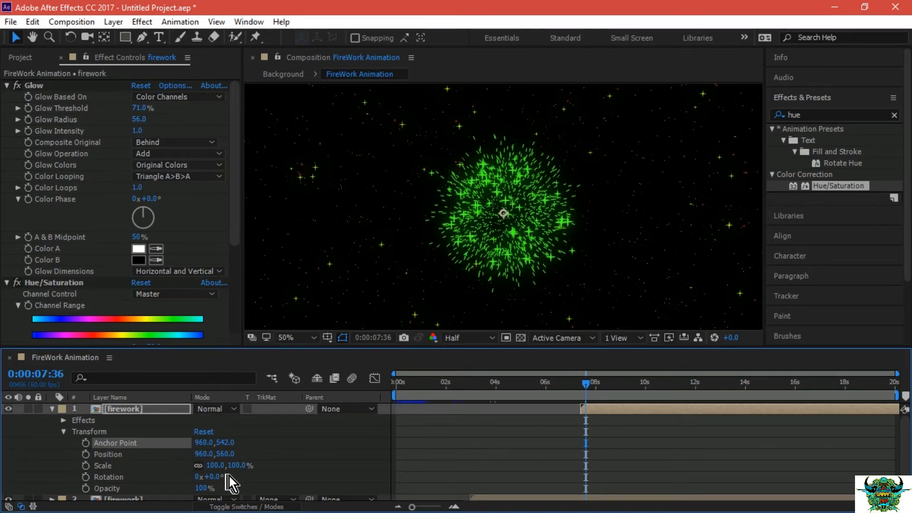
Set the uppermost firework layer's Anchor Point to 1378, 559 to offset its burst to the left of the frame.
scroll(224, 464, down, 2)
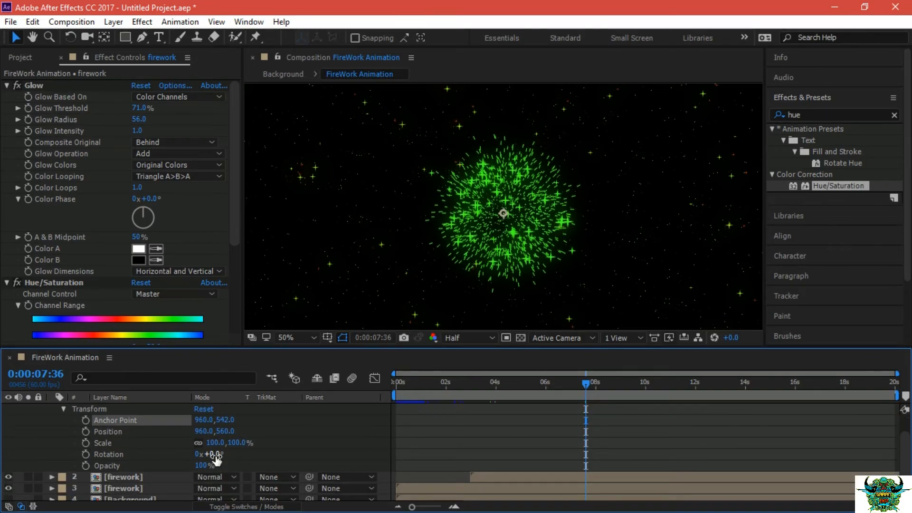
scroll(223, 445, up, 2)
drag(223, 443, 473, 443)
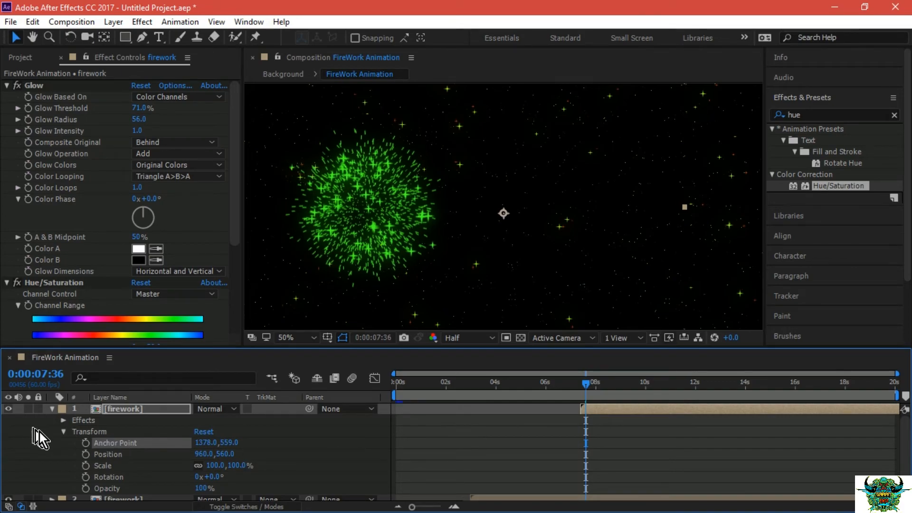
click(64, 430)
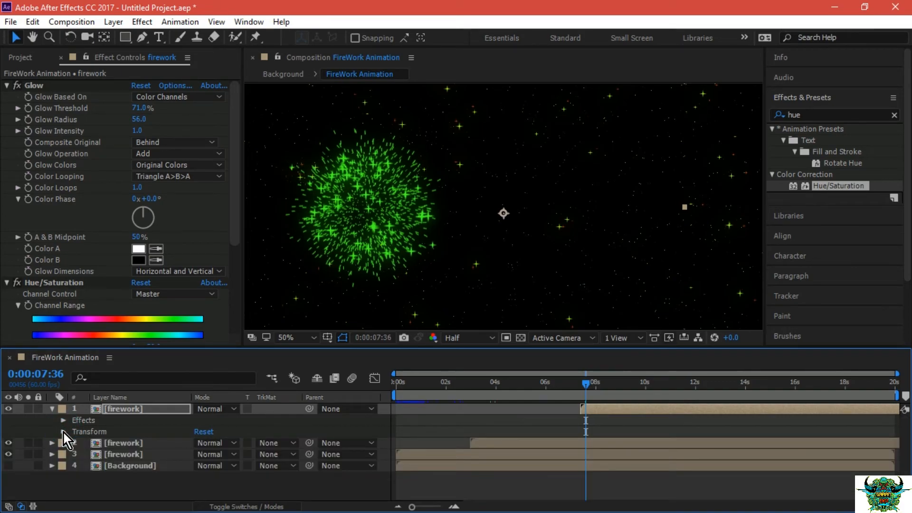
click(51, 409)
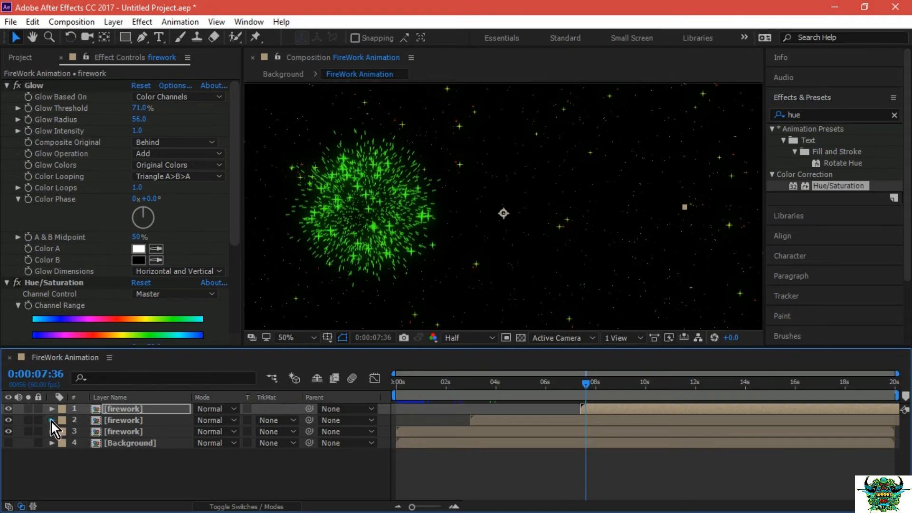
Set the Anchor Point of the firework layer starting at about 3 seconds to 588, 553.
click(51, 420)
click(124, 421)
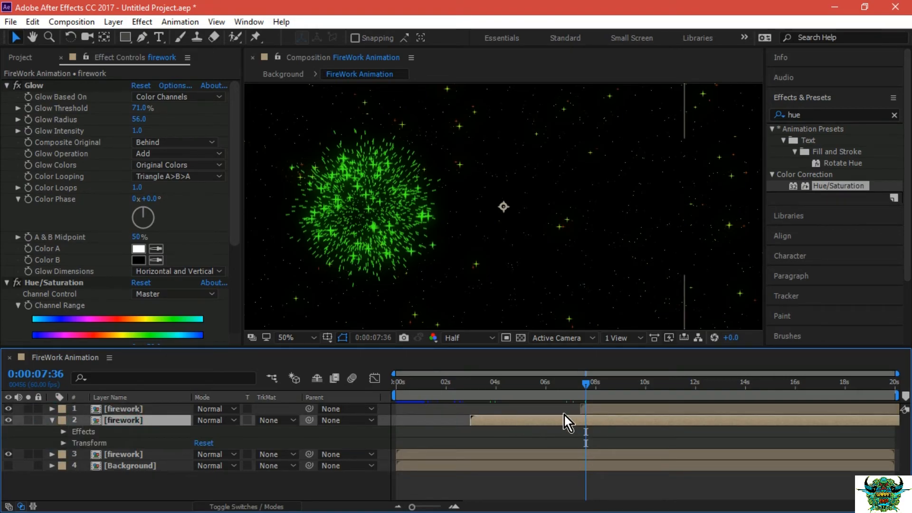
click(481, 386)
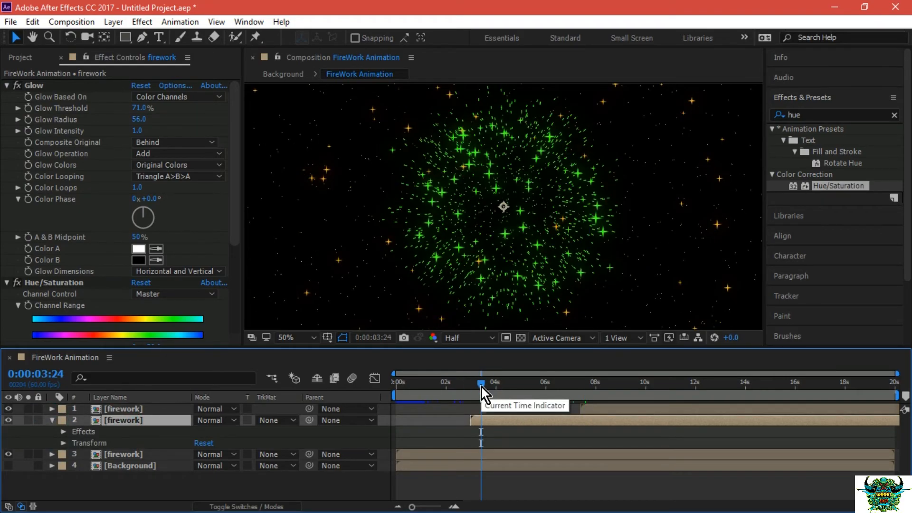
click(63, 443)
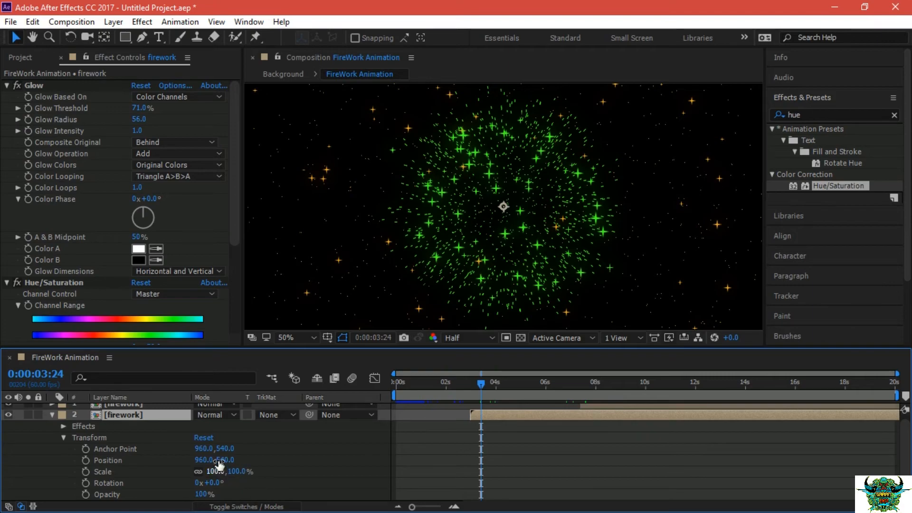
drag(223, 454, 5, 450)
drag(200, 450, 153, 440)
At 0:00:03:00, set the Position of the firework layer starting there to 1149, 540, moving its burst further right.
drag(482, 384, 462, 385)
click(472, 386)
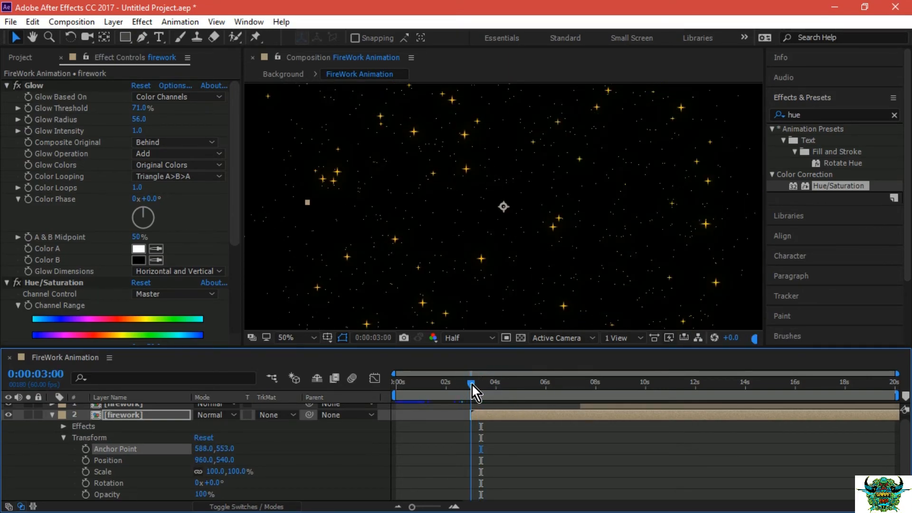
drag(209, 463, 315, 446)
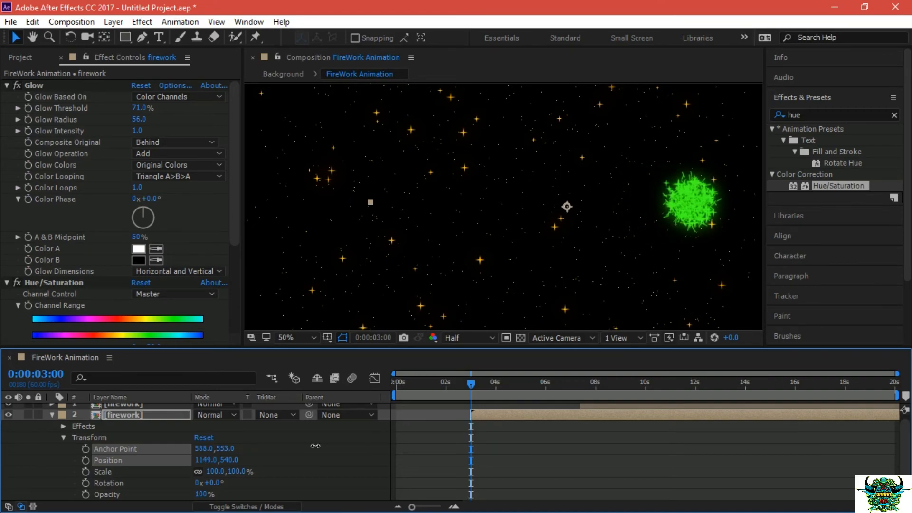
click(114, 458)
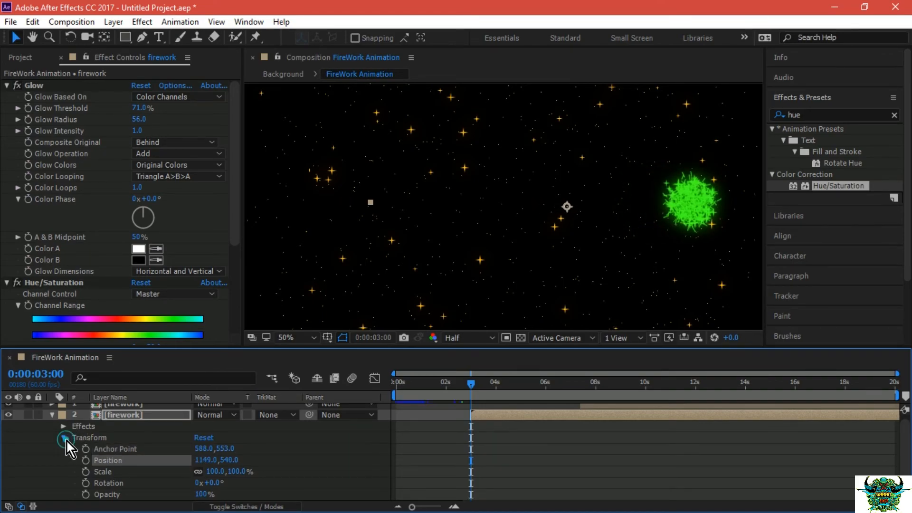
click(65, 437)
click(53, 420)
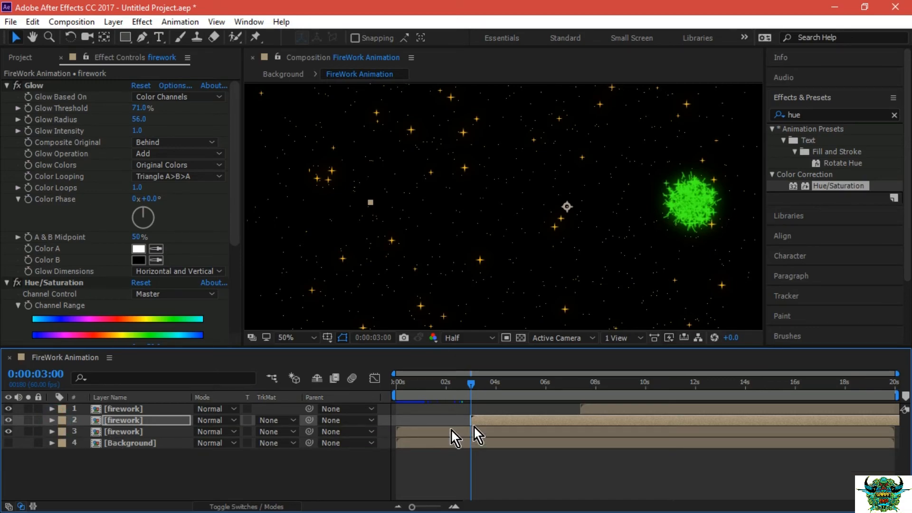
At 0:00:08:05, set the Glow Color Phase of the firework layer starting at about 3 seconds to +47°.
click(135, 423)
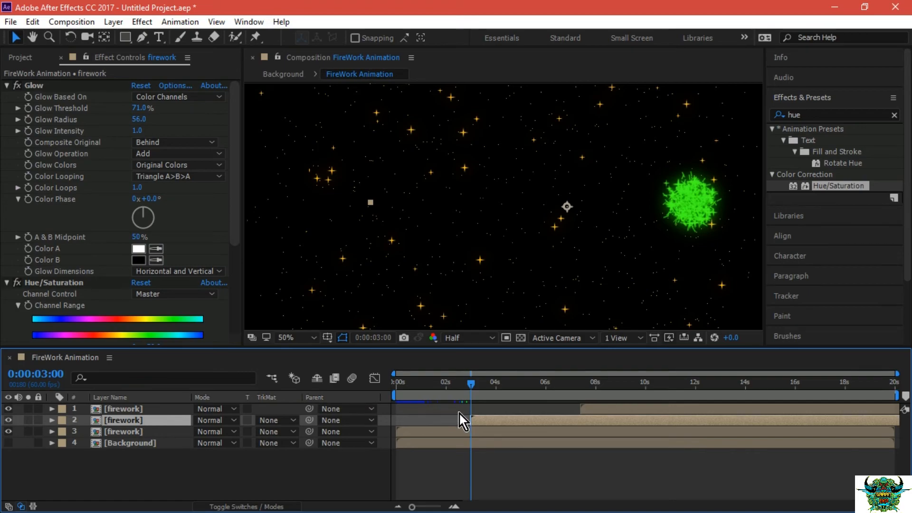
drag(475, 389, 586, 385)
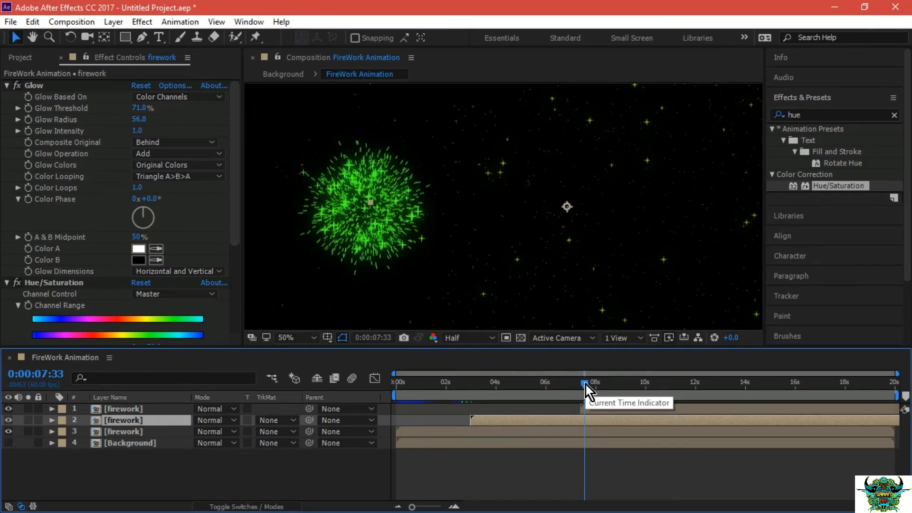
mouse_move(586, 385)
mouse_down()
mouse_move(526, 383)
mouse_move(597, 382)
mouse_up()
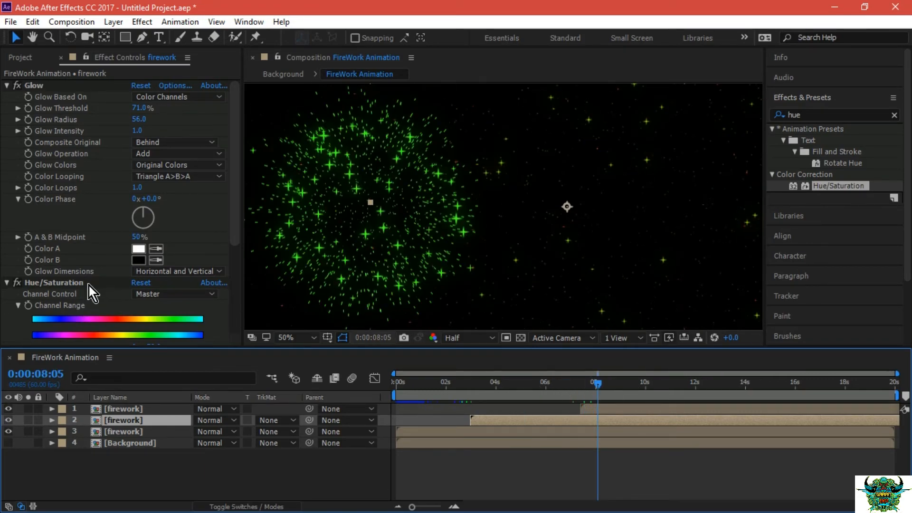
click(144, 215)
drag(153, 215, 155, 209)
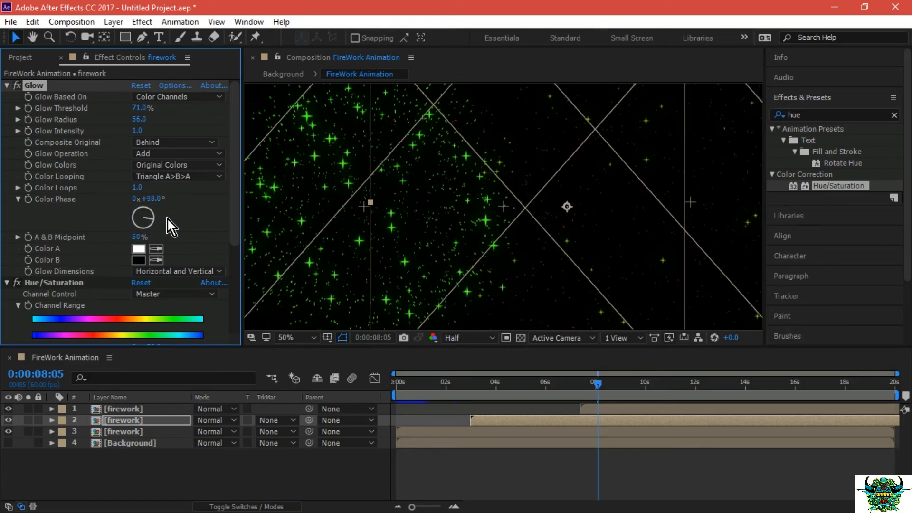
Select the uppermost firework layer and, at 0:00:08:39, set its Glow Color Phase to +94°.
click(145, 399)
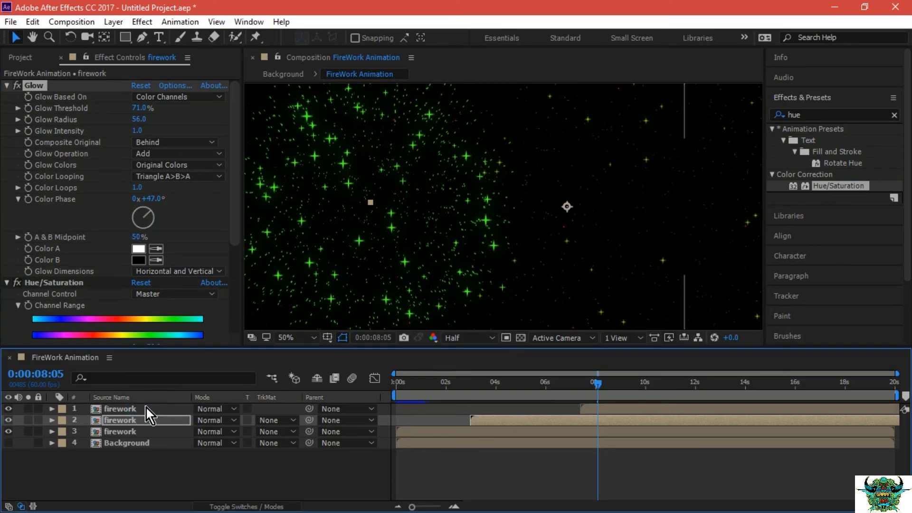
click(146, 409)
click(147, 420)
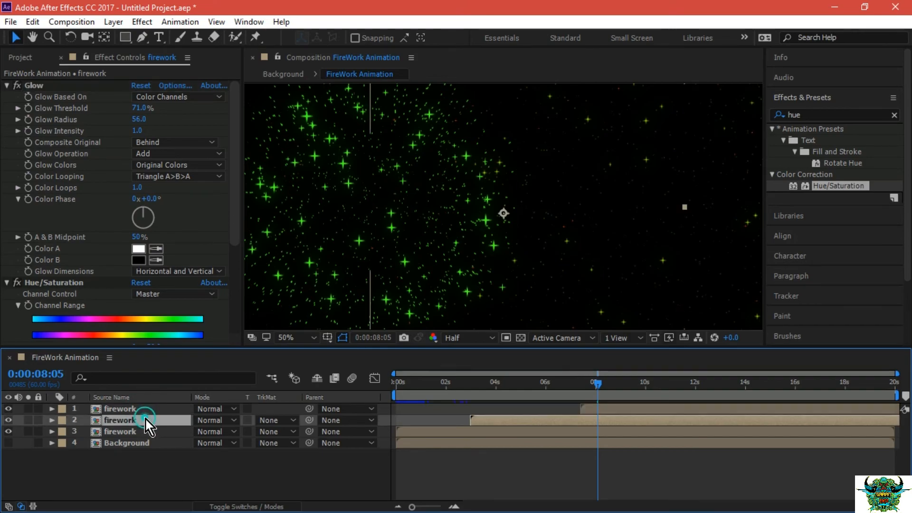
click(506, 385)
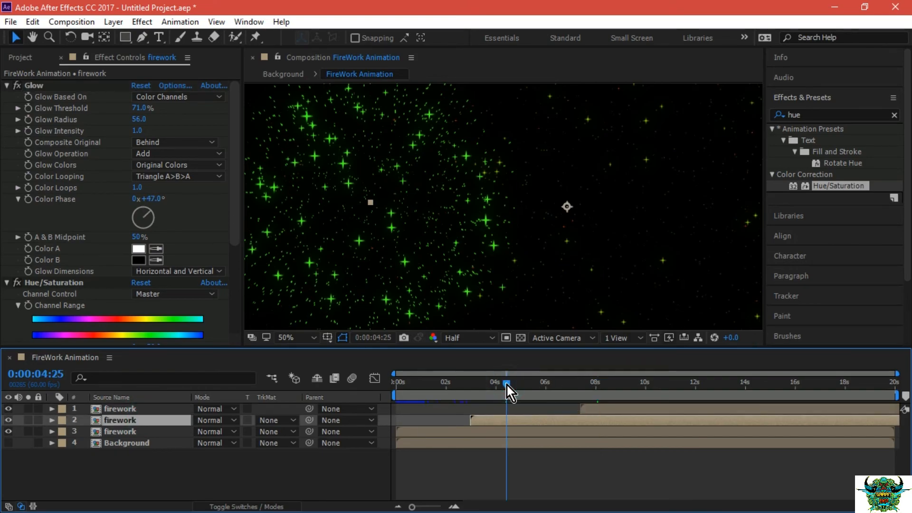
click(486, 380)
click(611, 385)
click(146, 409)
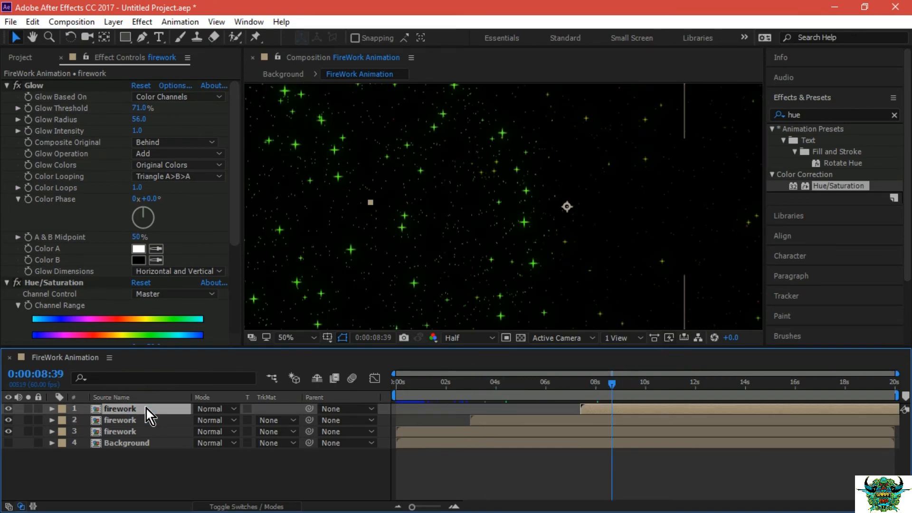
drag(147, 212, 155, 220)
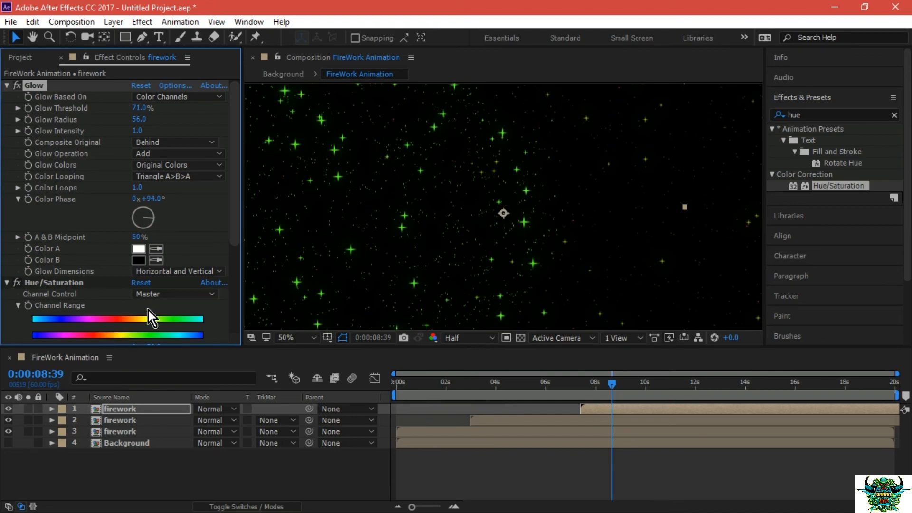
Set the uppermost firework layer's Master Hue to +112° to recolor its burst cyan, and preview it from 0:00:07:23.
scroll(190, 281, down, 2)
scroll(230, 250, down, 2)
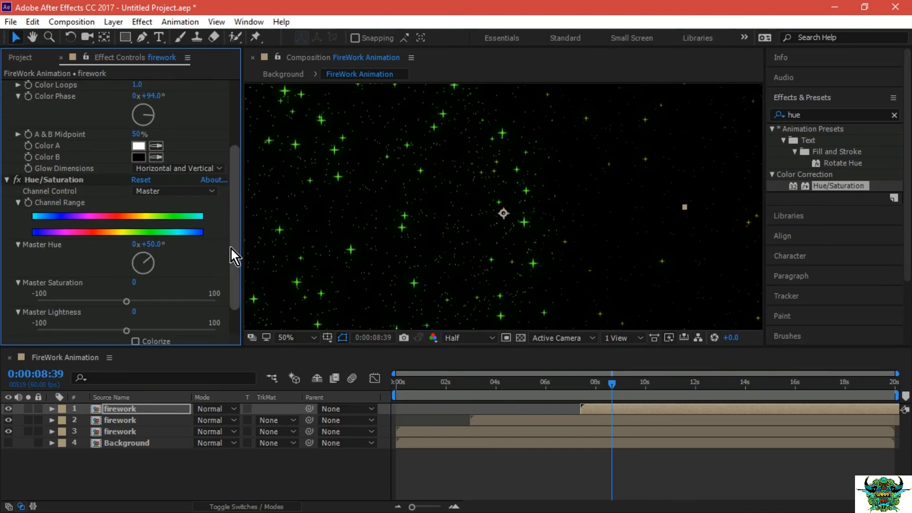
drag(148, 258, 150, 267)
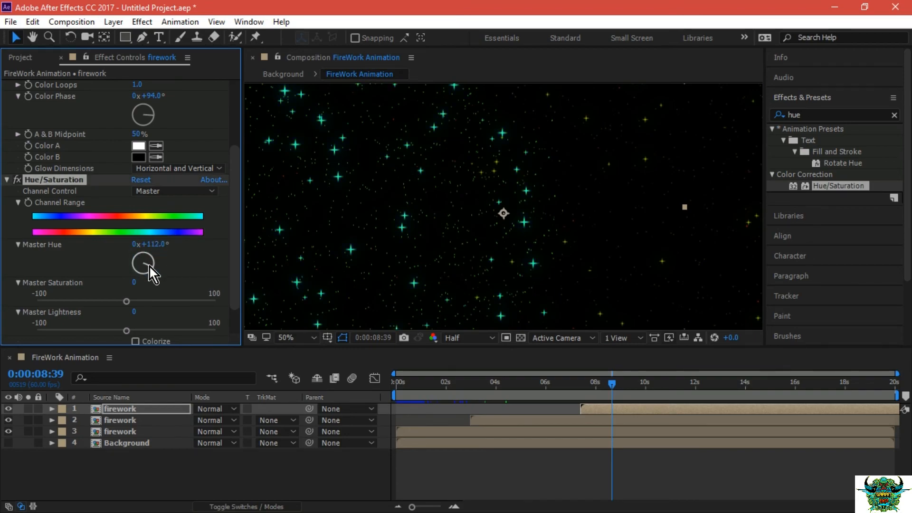
drag(611, 386, 580, 379)
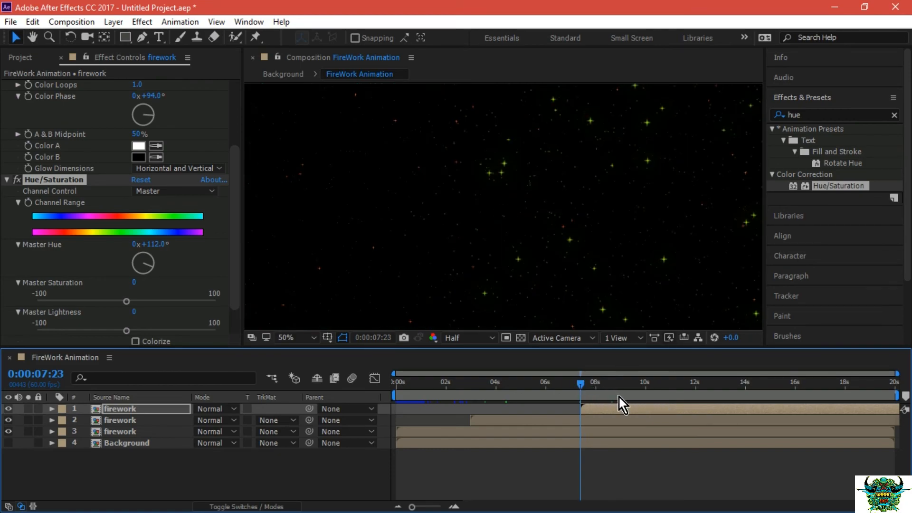
key(space)
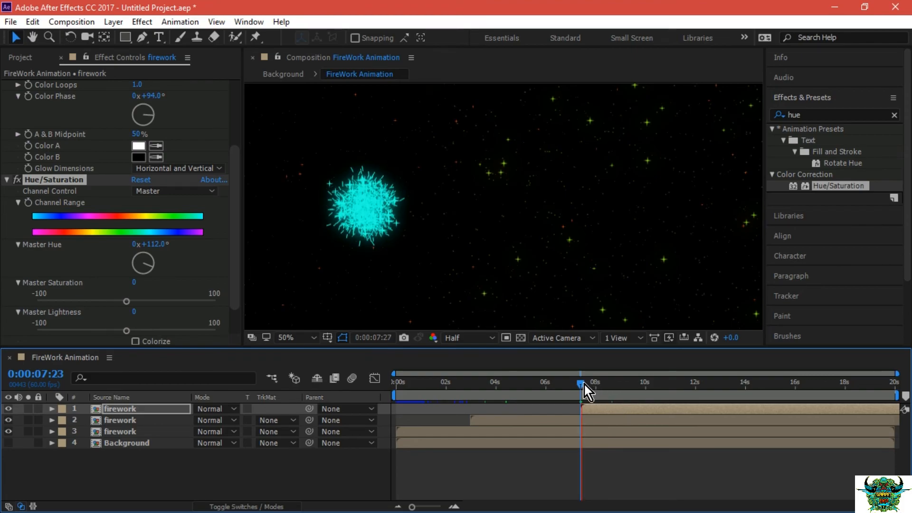
key(space)
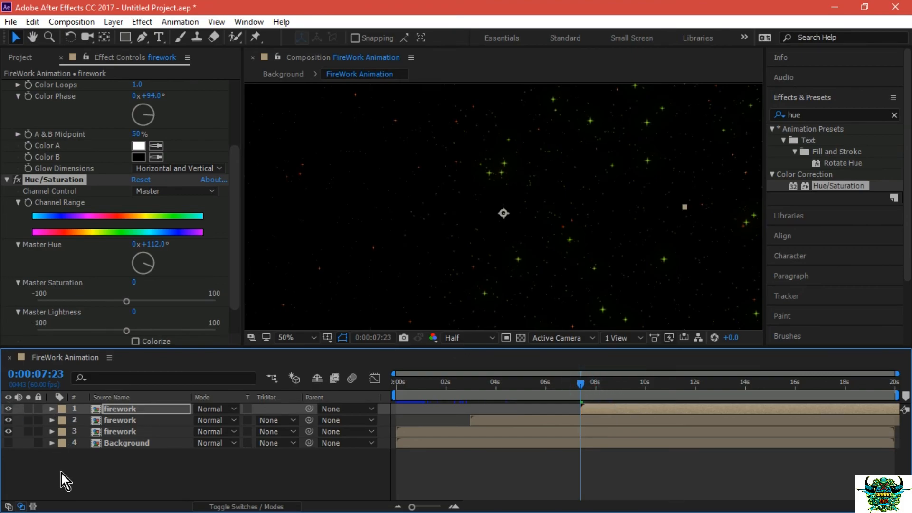
Deselect the layers, play the firework animation from the start, and return to 0:00:00:00.
click(64, 481)
click(399, 380)
drag(390, 382, 387, 382)
key(space)
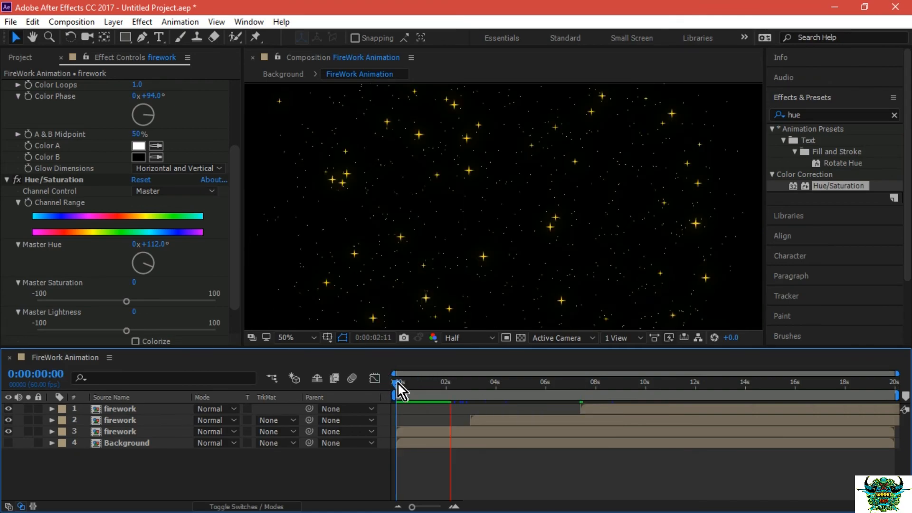
click(396, 386)
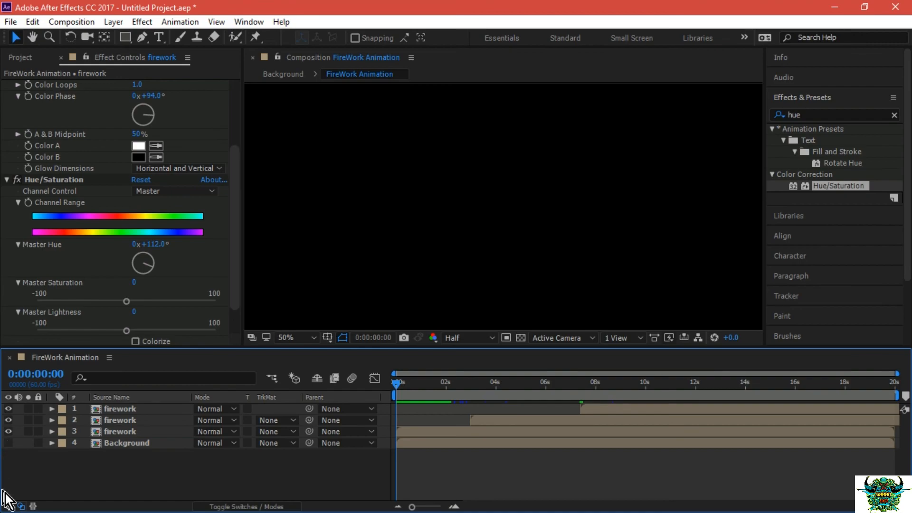
Make the Background layer visible and preview the full animation from the start over the starry sky.
click(8, 443)
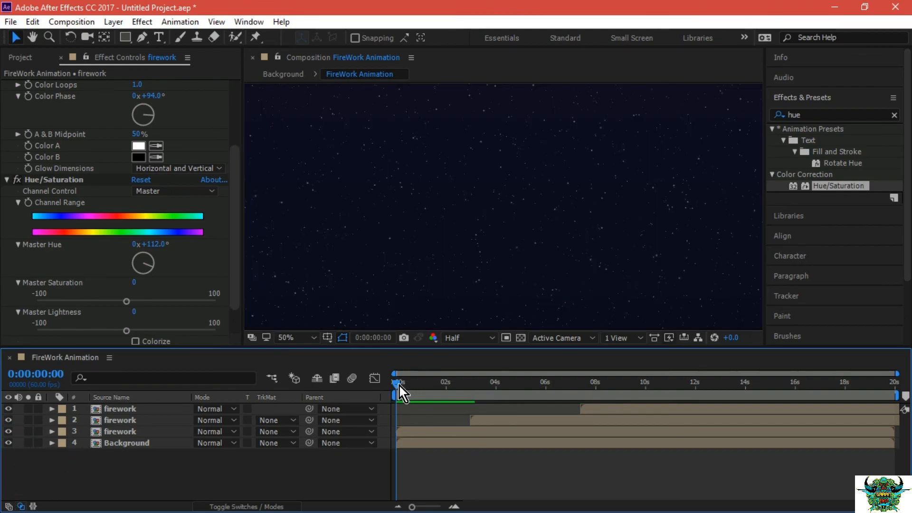
key(space)
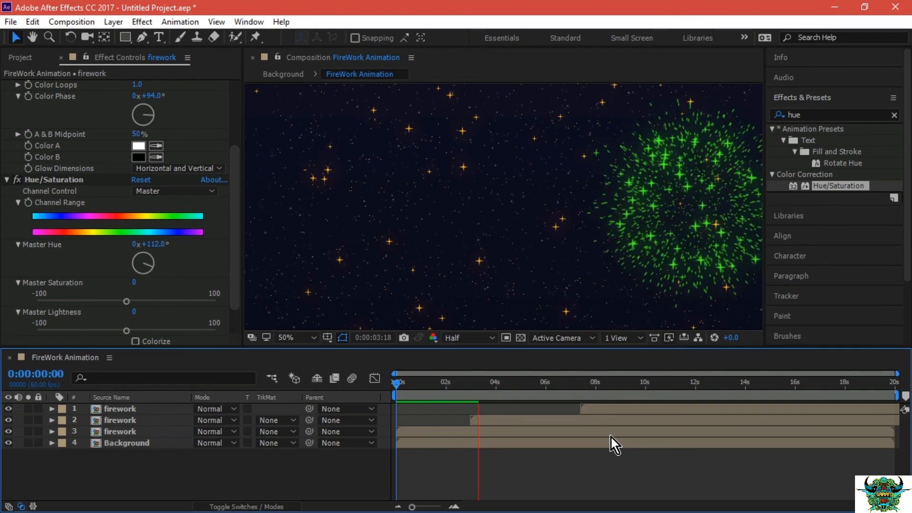
click(396, 387)
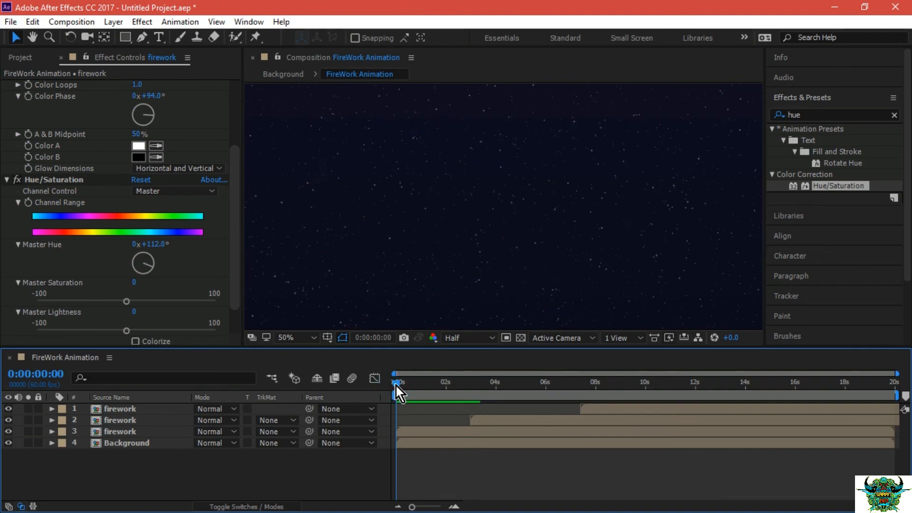